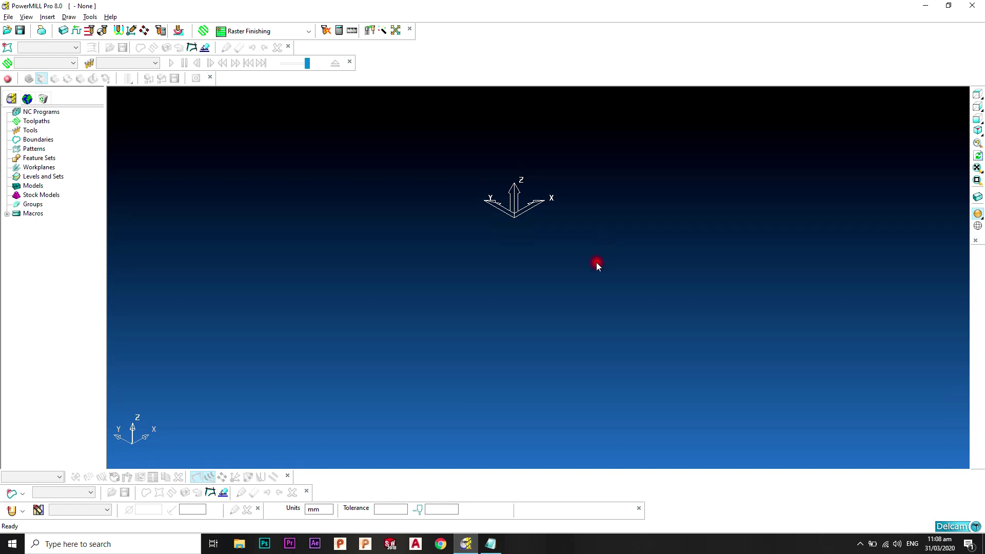
Switch to Notepad, read the list of toolpath editing topics, and put the list away
click(490, 549)
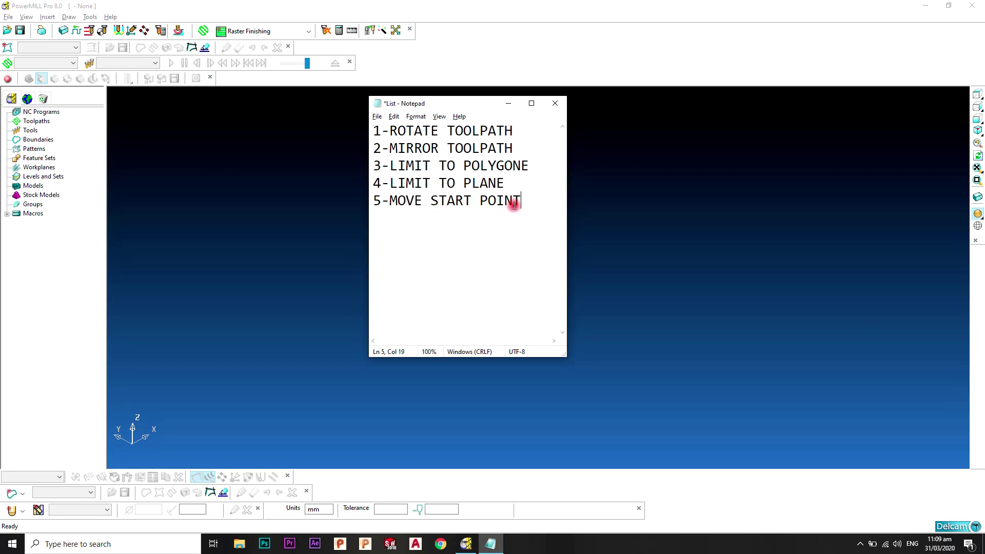
click(508, 103)
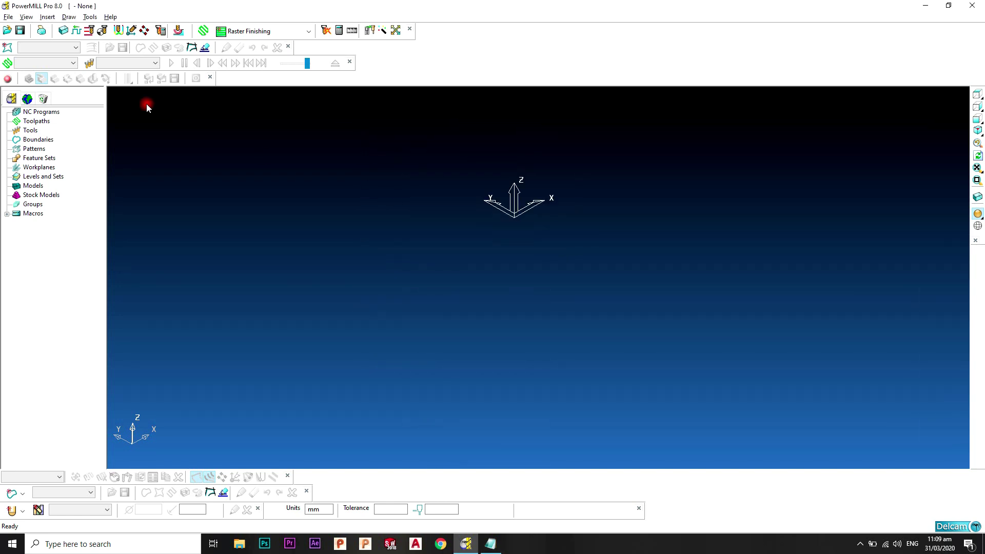
Import the yoghurt tray model, dismiss the translation report, and delete all workplanes
click(7, 17)
click(40, 99)
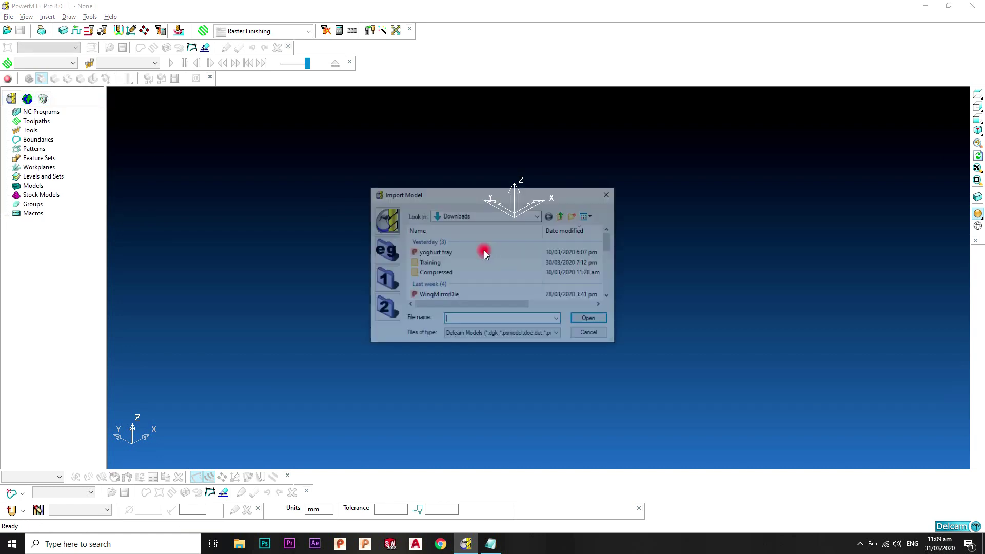
click(457, 254)
click(587, 320)
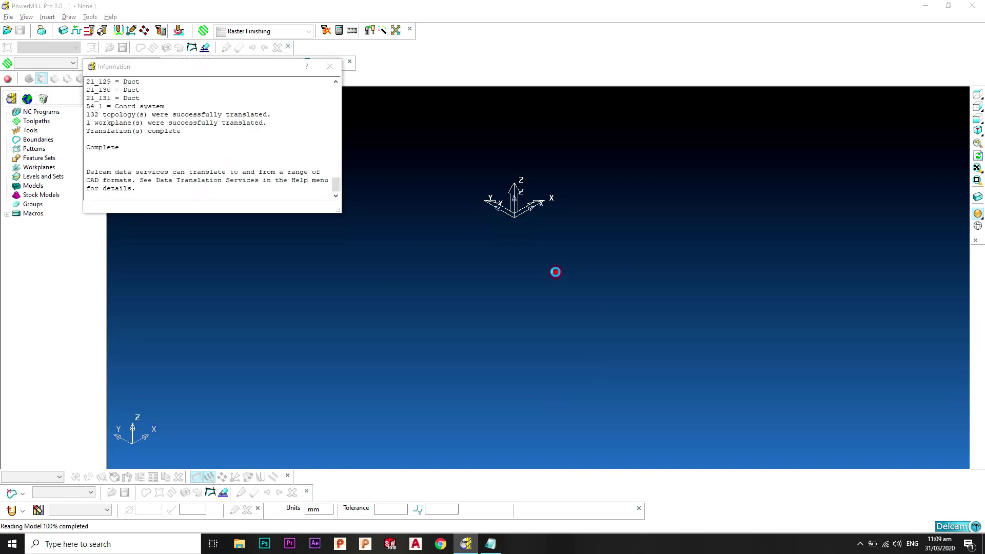
click(330, 66)
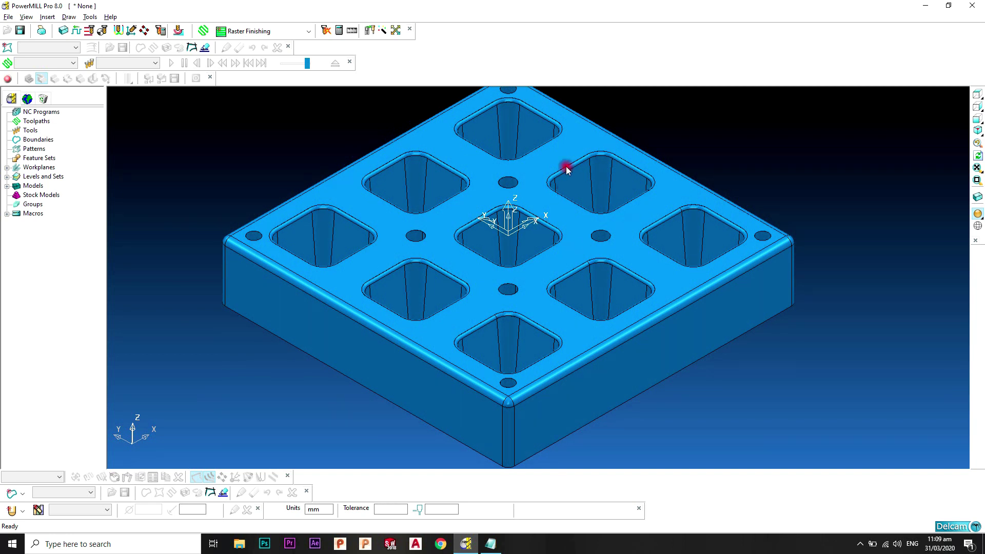
right_click(27, 170)
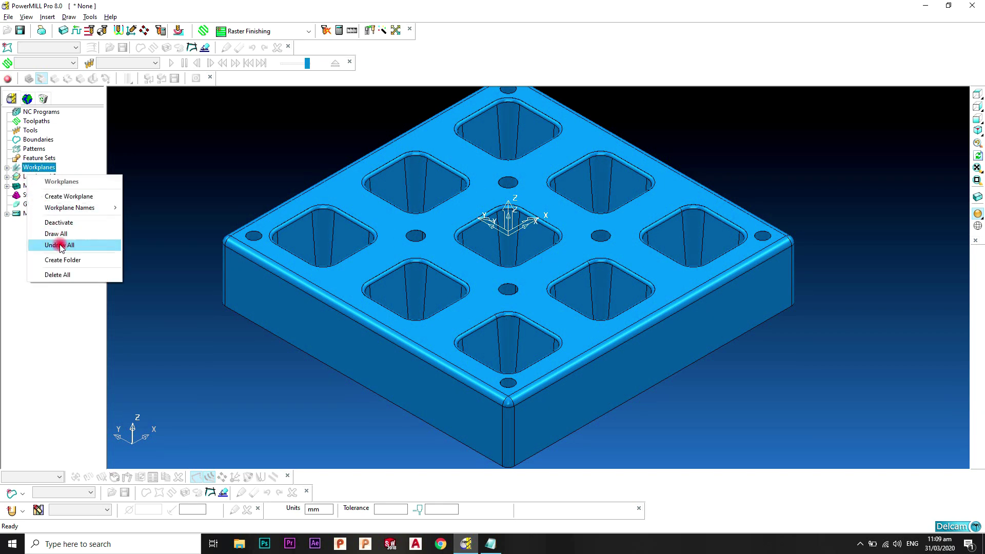
click(79, 272)
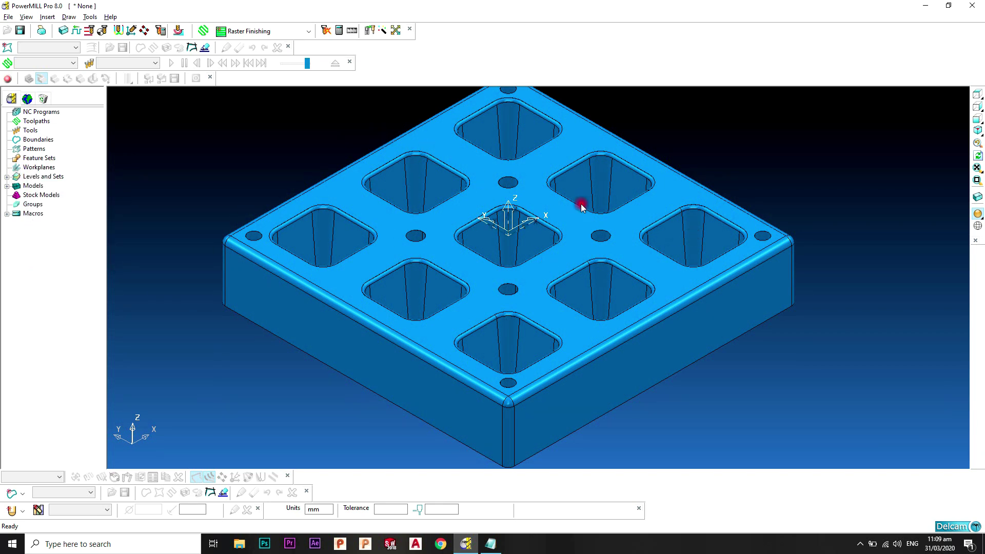
Create a user-defined boundary from the model's rim fillet surface around the pocket nearest the front corner
scroll(595, 287, up, 8)
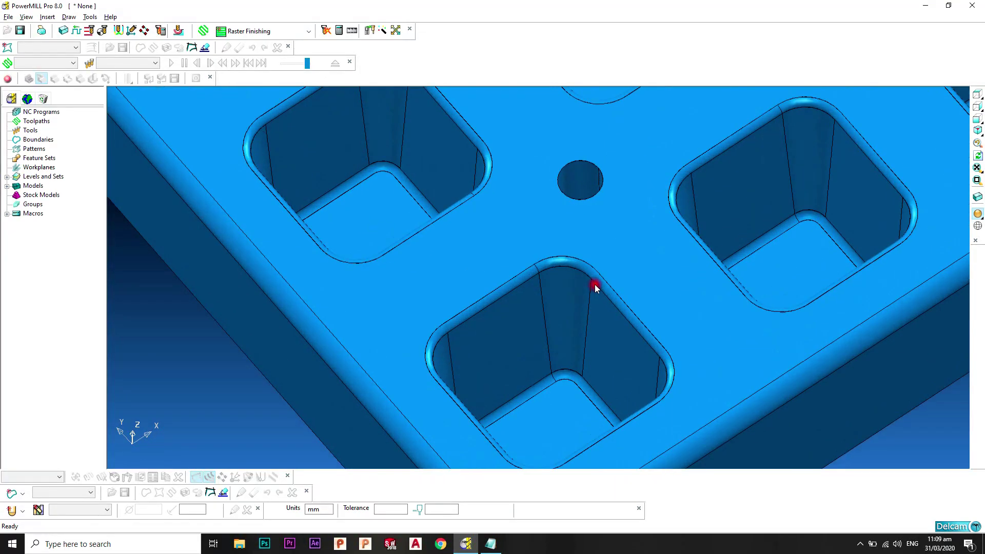
middle_drag(595, 287, 598, 123)
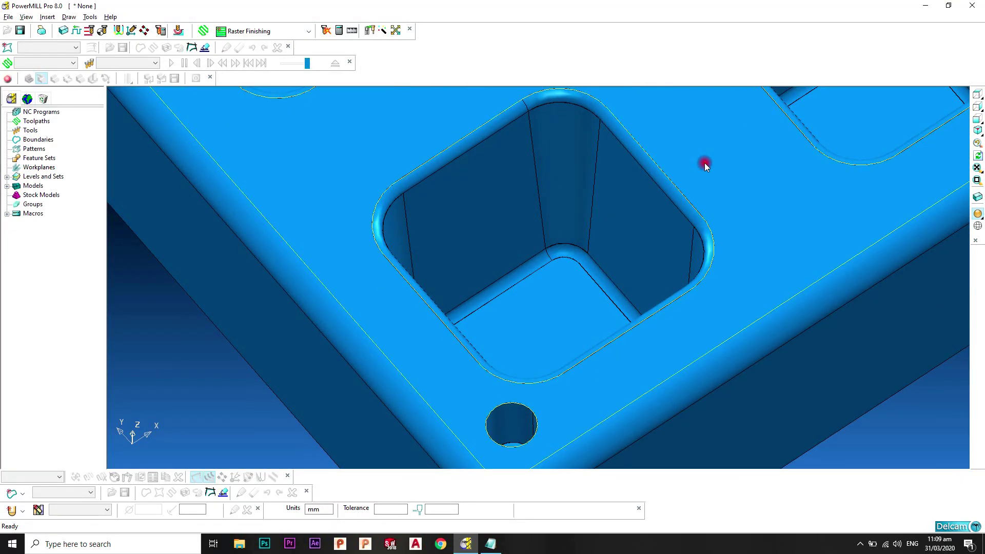
scroll(704, 162, down, 2)
scroll(657, 209, up, 5)
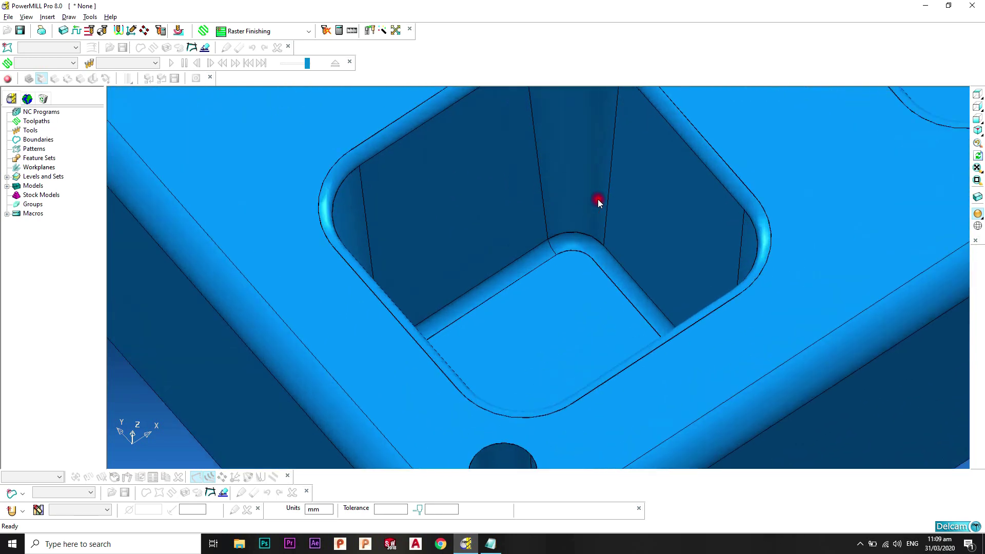
scroll(567, 192, down, 3)
click(580, 184)
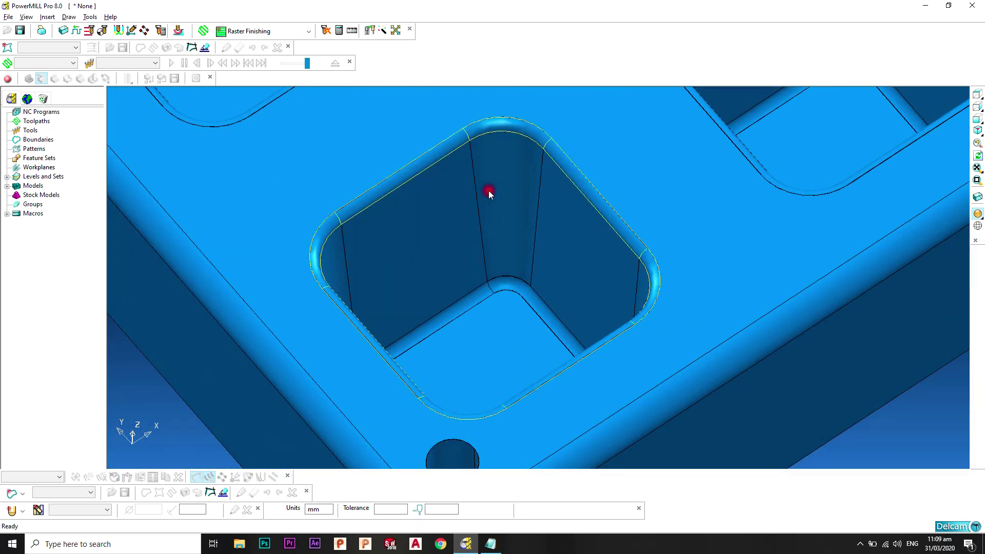
scroll(284, 150, down, 2)
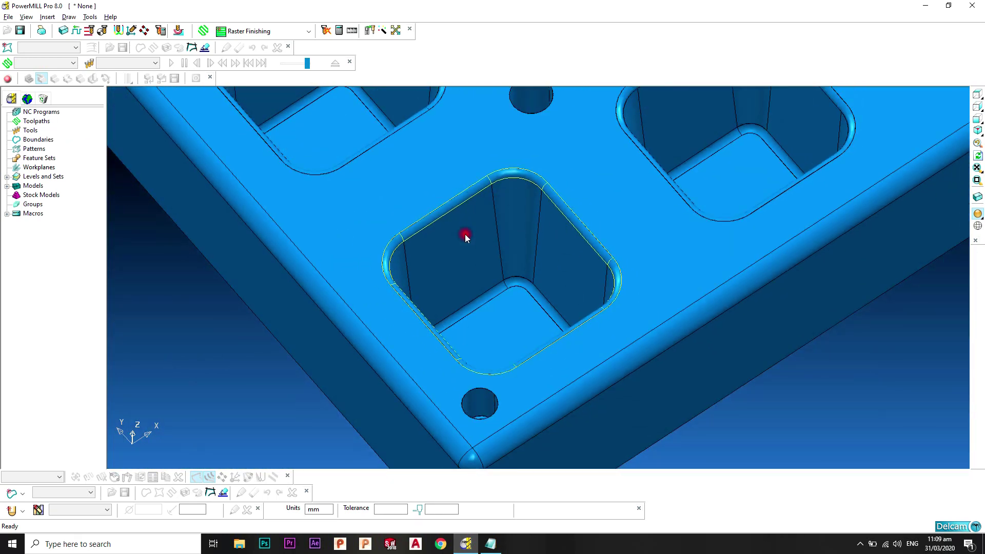
right_click(39, 141)
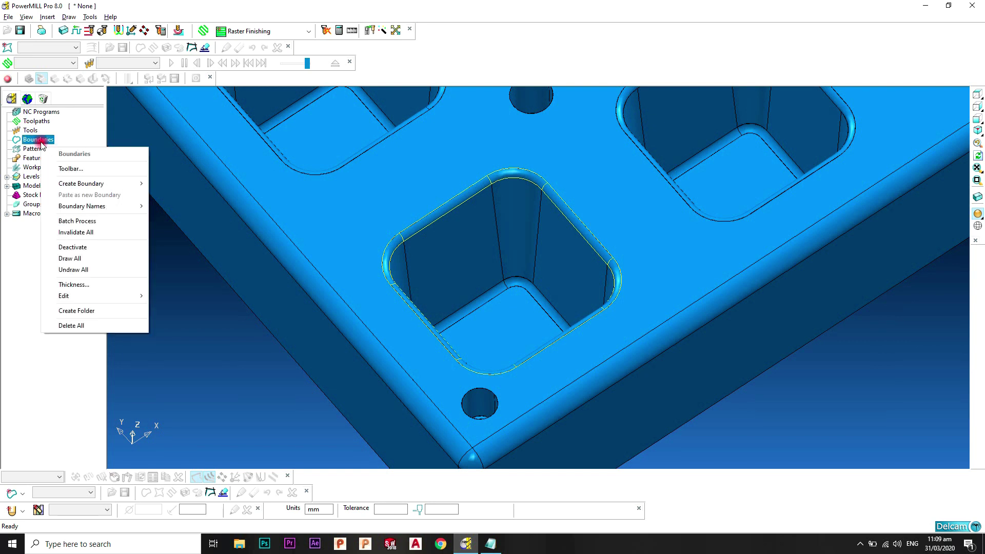
mouse_move(100, 183)
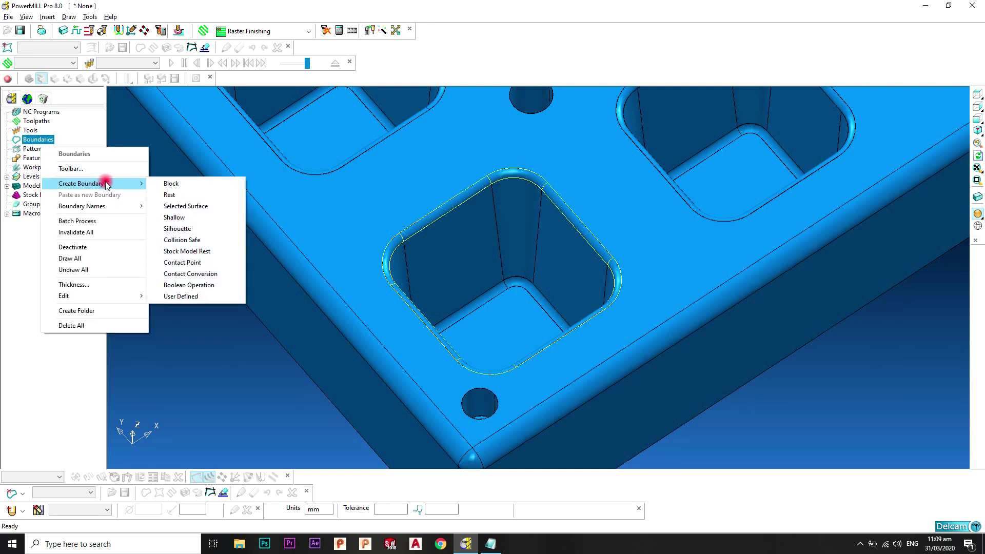
click(196, 294)
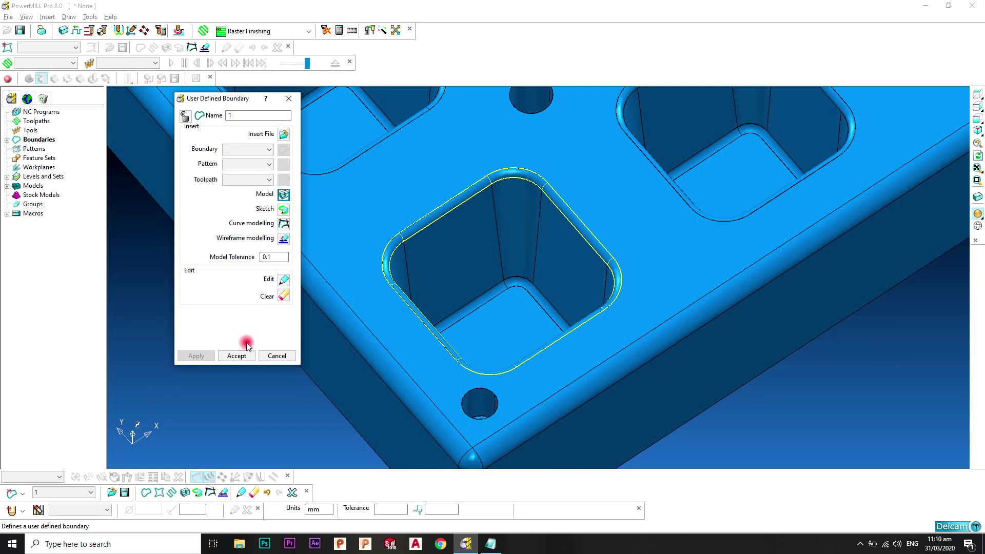
click(236, 356)
Delete the inner loop of the pocket boundary with model shading switched off, and restore the shading
click(978, 214)
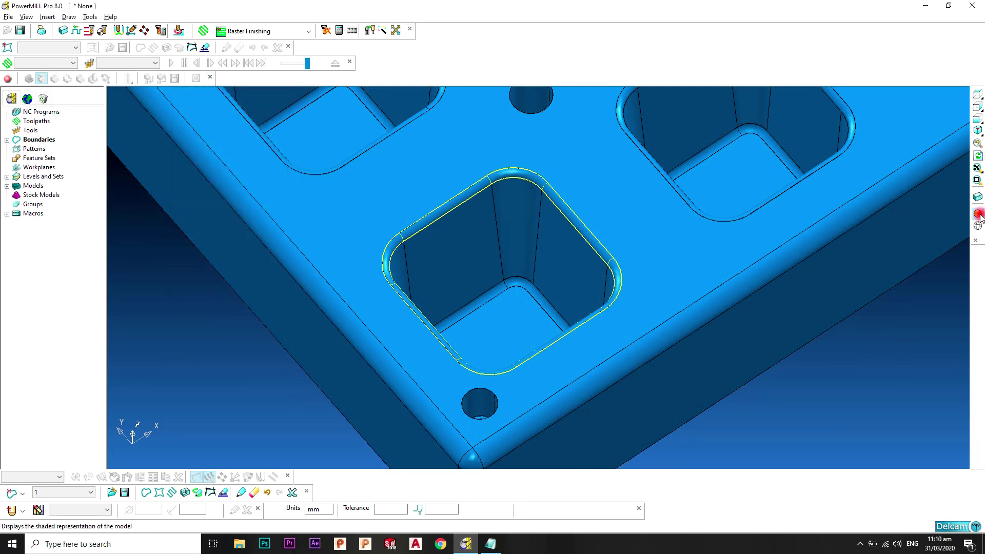
scroll(588, 295, up, 5)
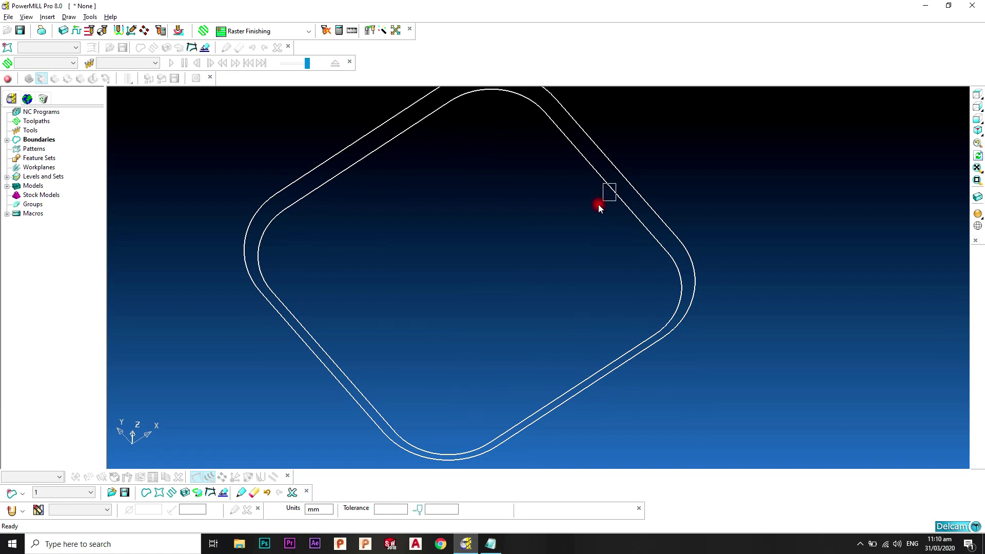
click(592, 208)
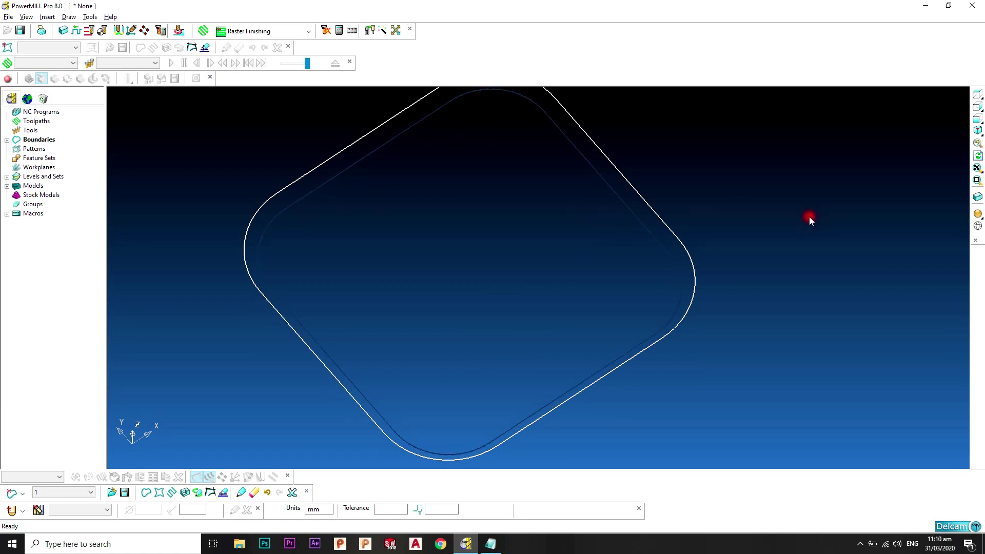
click(977, 216)
scroll(765, 301, down, 4)
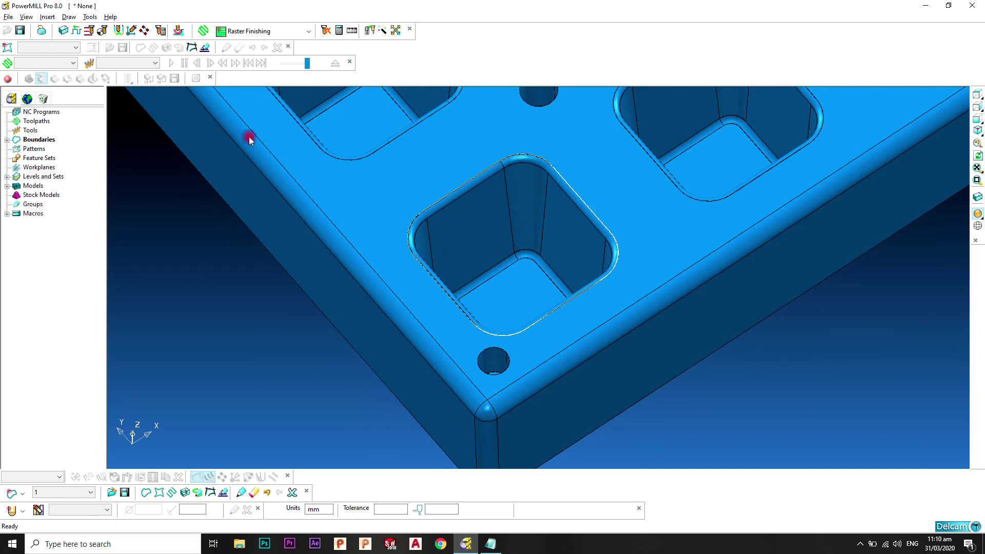
Calculate a box block from the model's limits and hide the block display
click(63, 30)
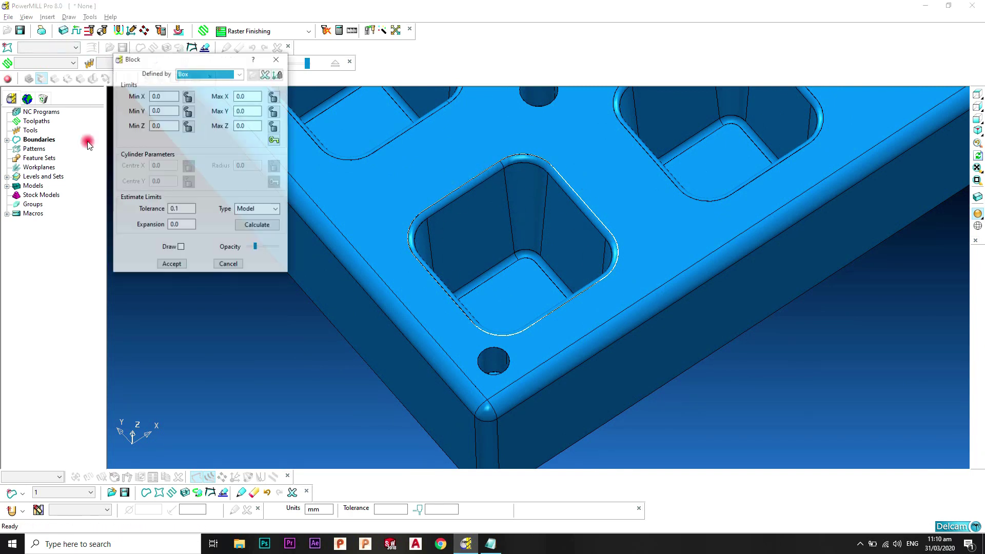
click(237, 223)
click(173, 264)
scroll(546, 205, down, 2)
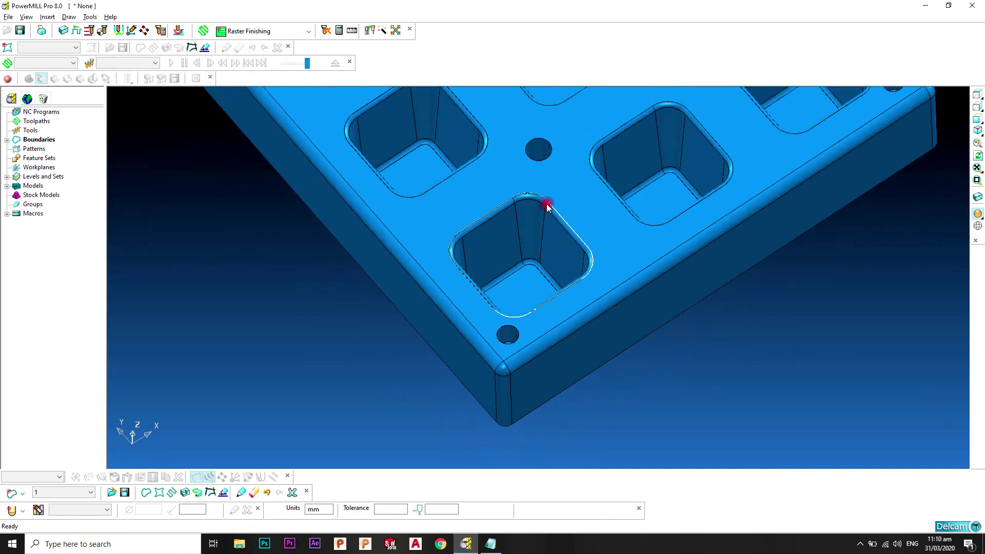
scroll(546, 206, down, 2)
middle_drag(584, 226, 610, 192)
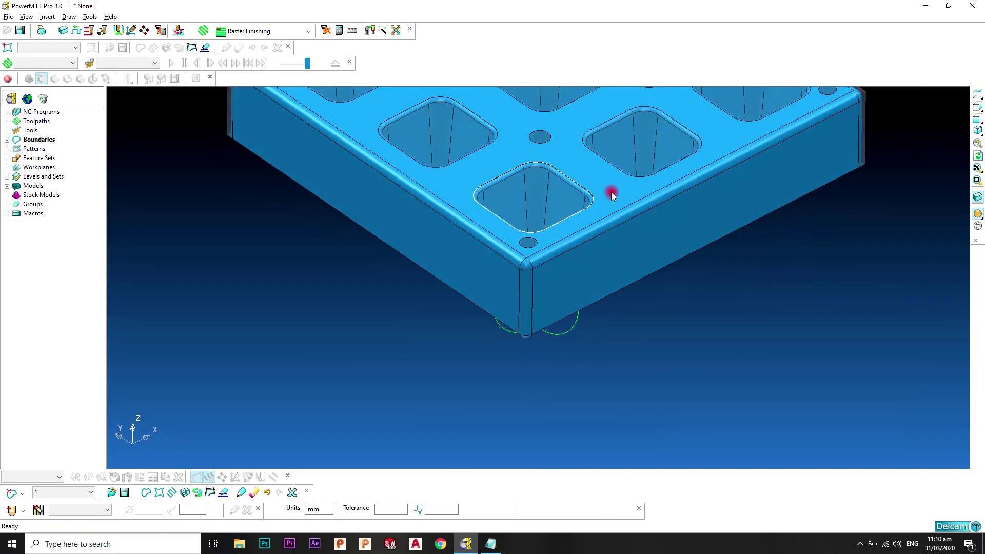
click(977, 197)
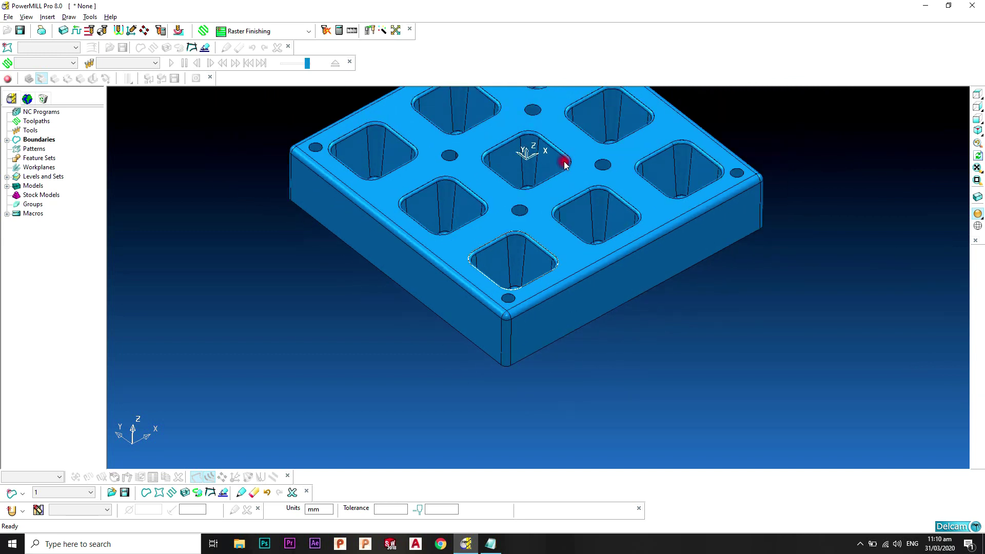
scroll(565, 163, up, 3)
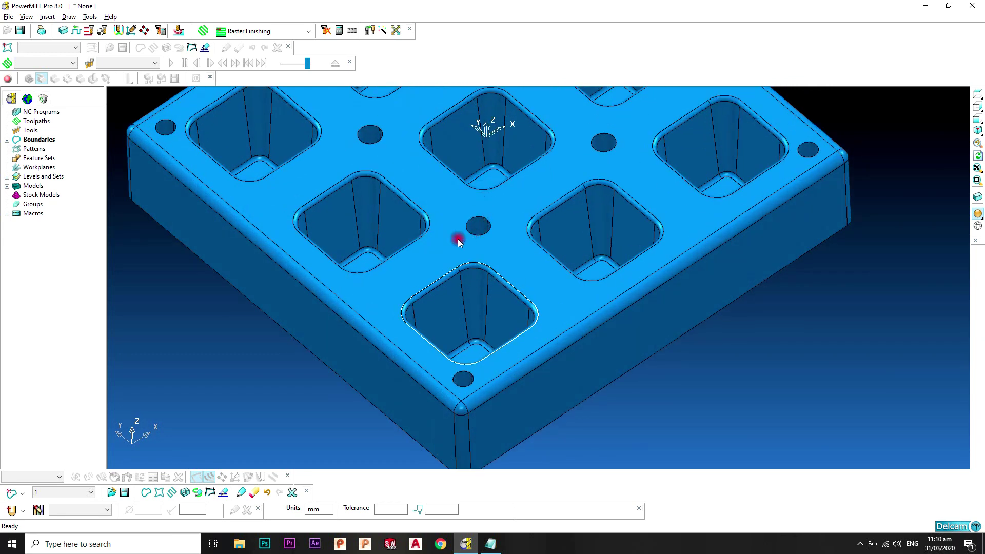
Start an Optimised Constant Z Finishing toolpath and create a 10 mm ball nosed tool named BN10 with tool number 1
click(203, 30)
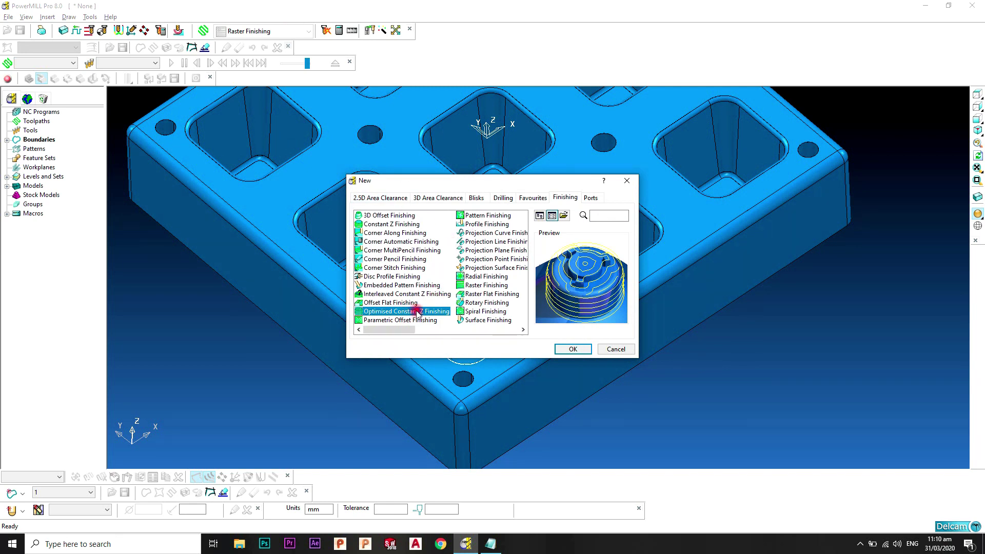
click(573, 349)
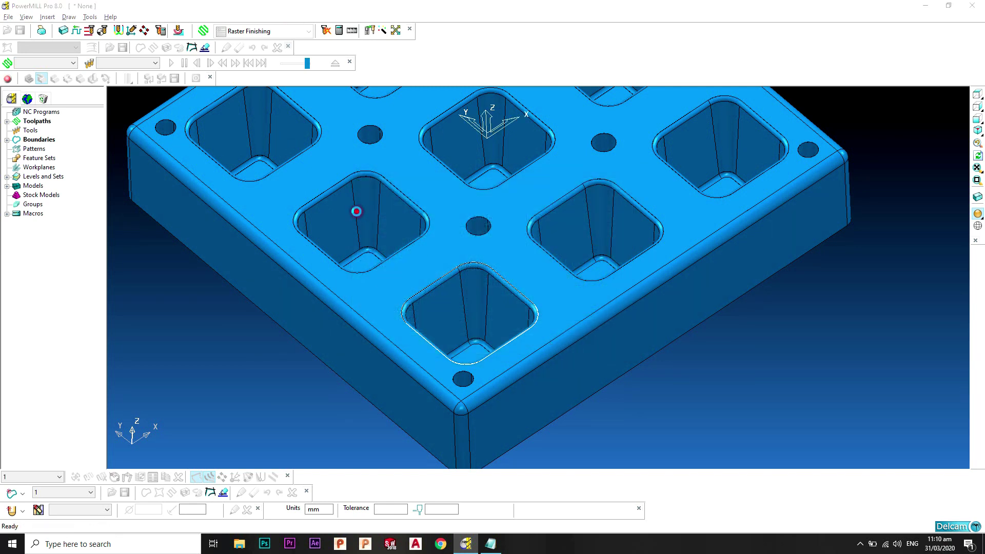
click(257, 116)
click(249, 136)
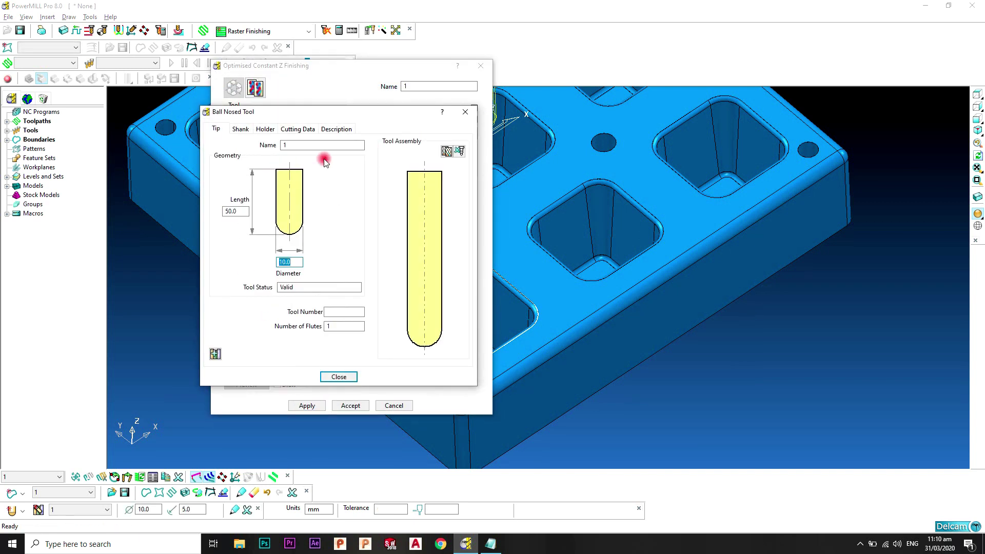
double_click(328, 147)
text(BN10)
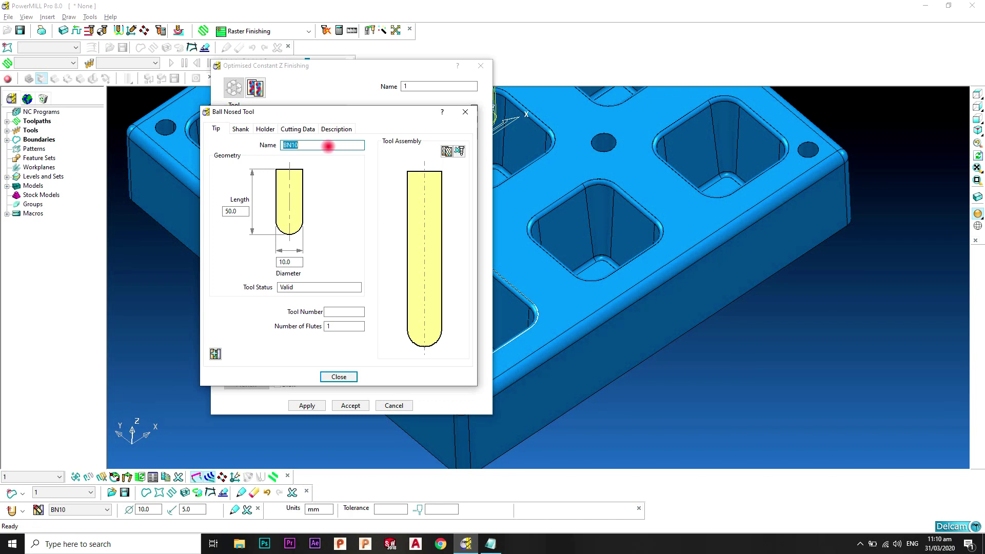
click(345, 310)
text(1)
key(Tab)
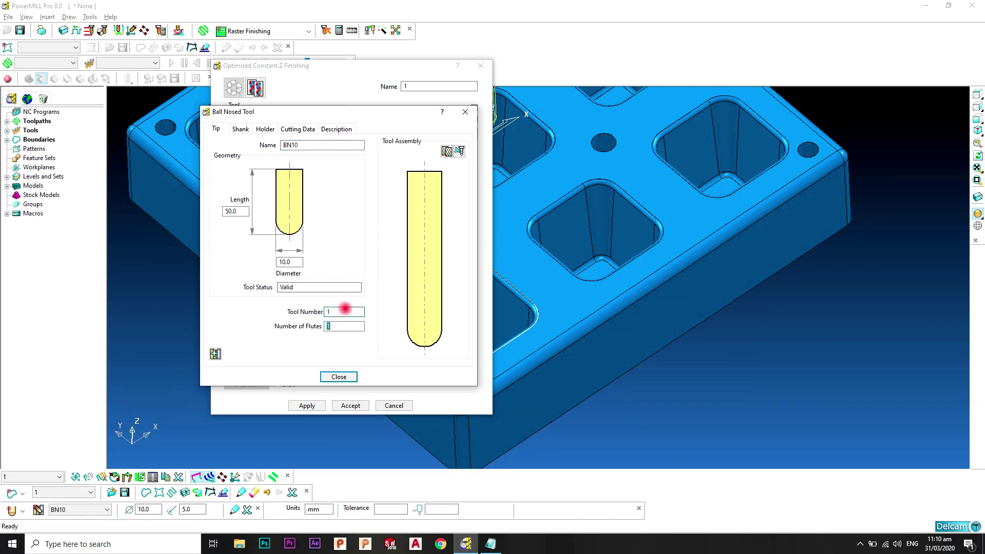
click(339, 376)
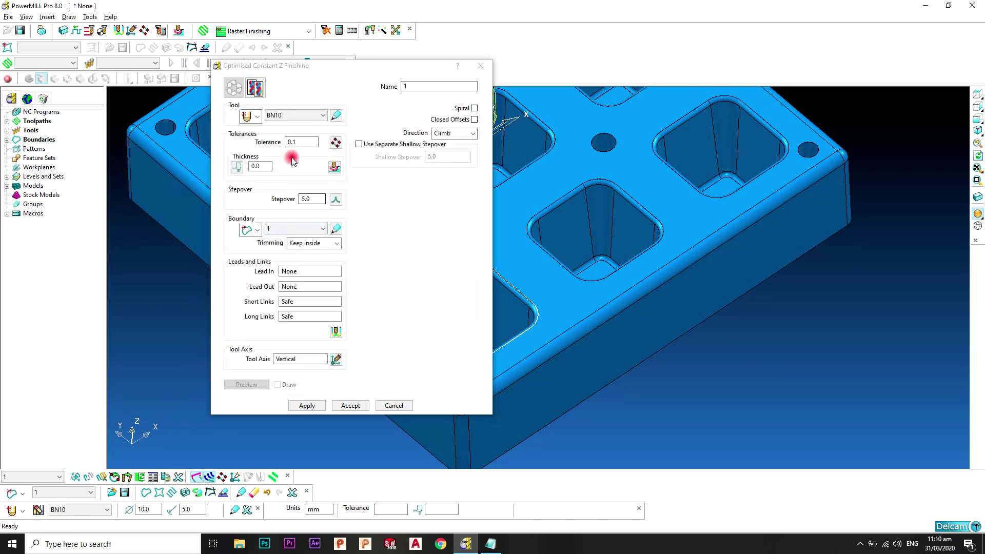
Set the finishing toolpath's tolerance to 0.03, the stepover to 1.0 and the cut direction to Any
click(305, 142)
text(0.03)
key(Tab)
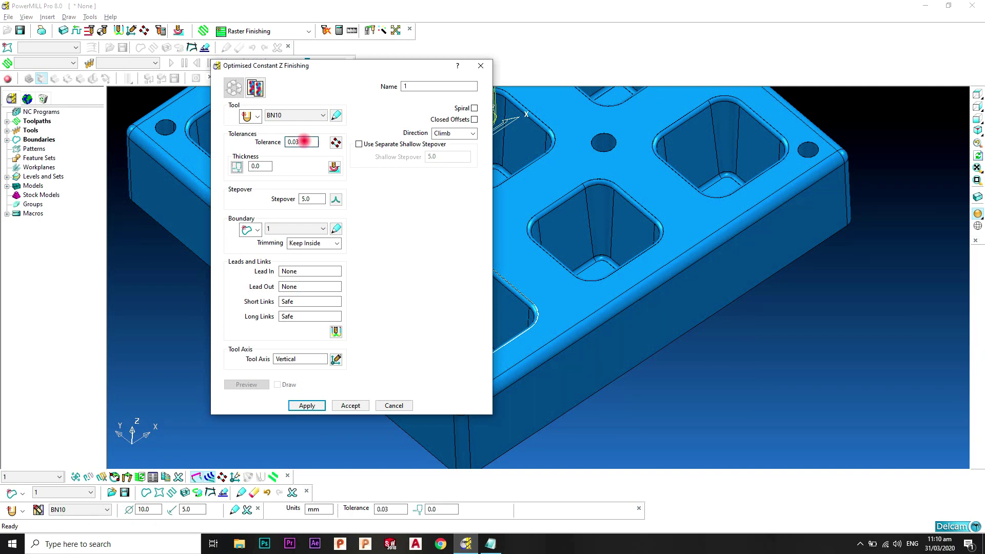
key(Tab)
key(Tab)
key(Tab)
key(Tab)
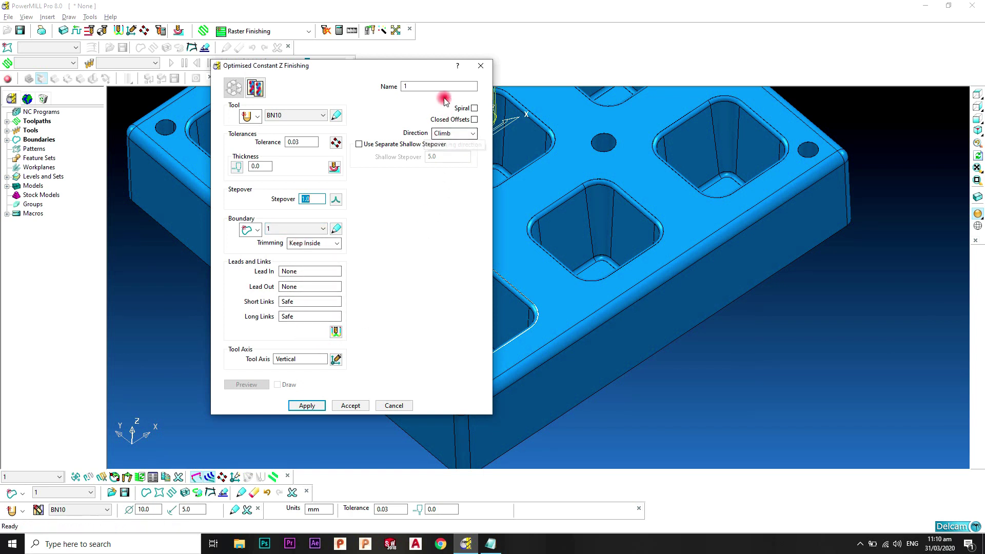
double_click(467, 85)
click(462, 134)
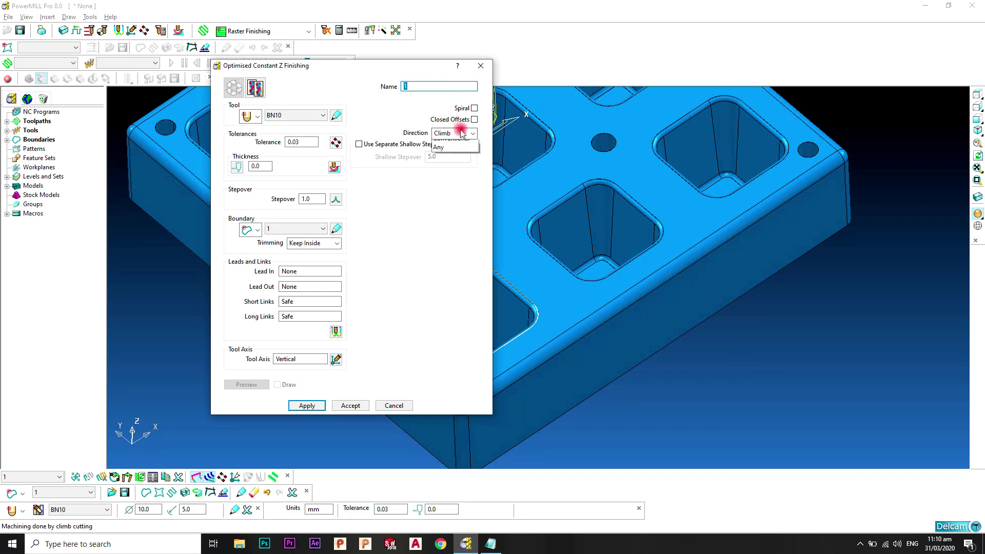
click(451, 147)
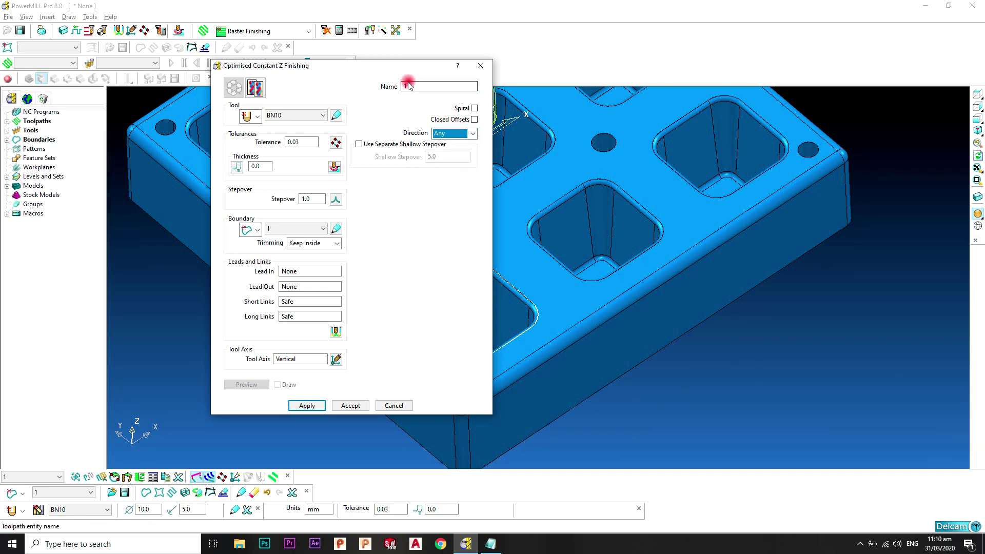
double_click(409, 86)
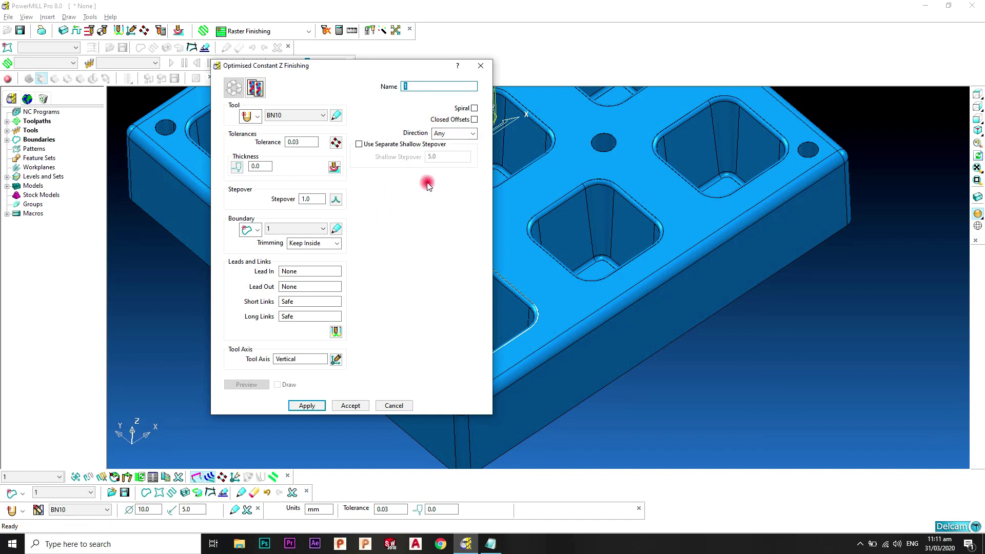
Set the toolpath's short links to On Surface and its long links to Skim, and accept the leads and links
click(335, 331)
click(332, 194)
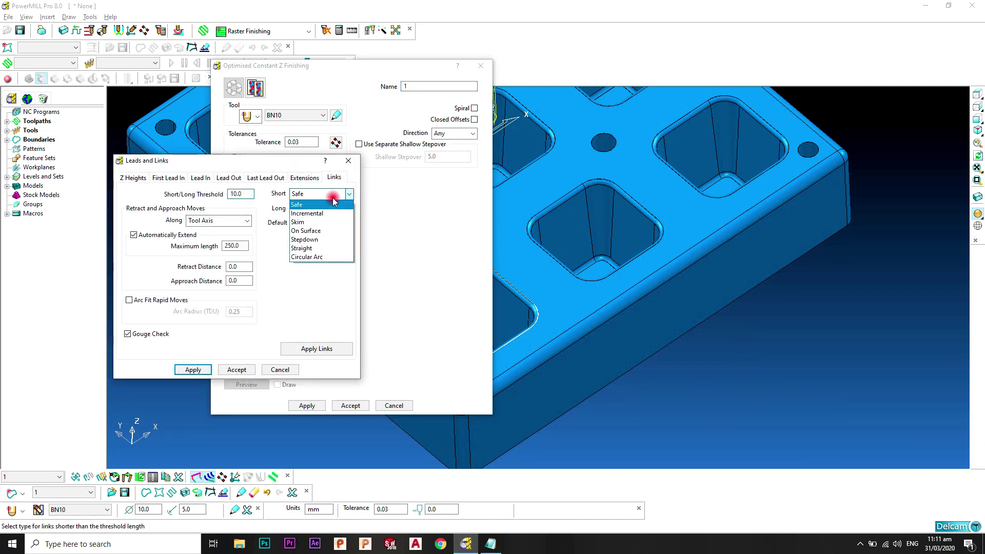
click(318, 232)
click(322, 209)
click(319, 226)
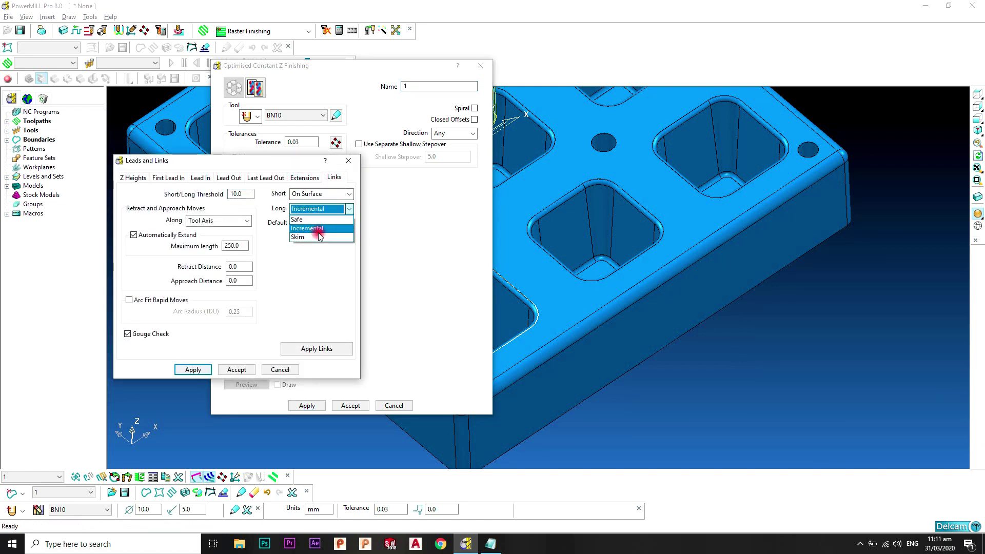
click(323, 214)
click(318, 236)
click(315, 347)
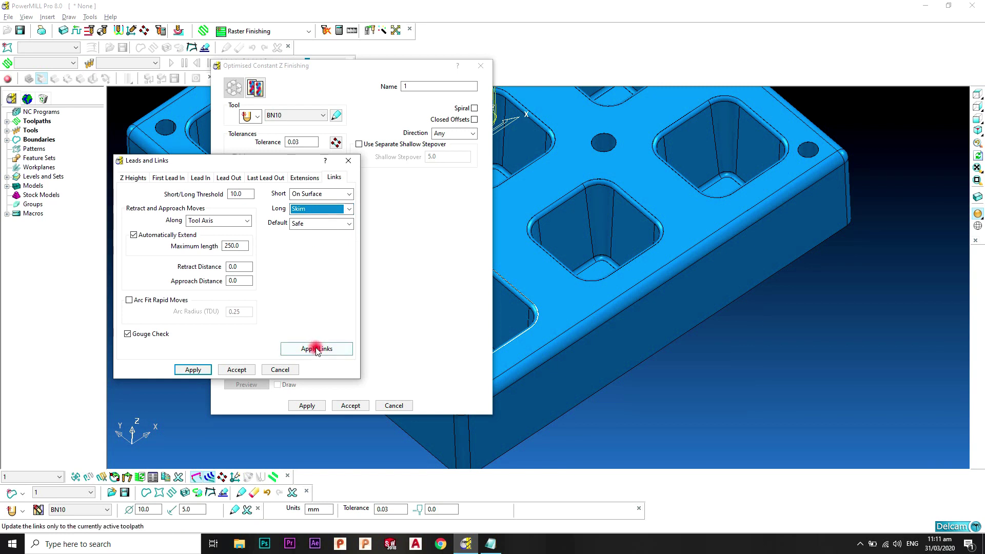
click(244, 370)
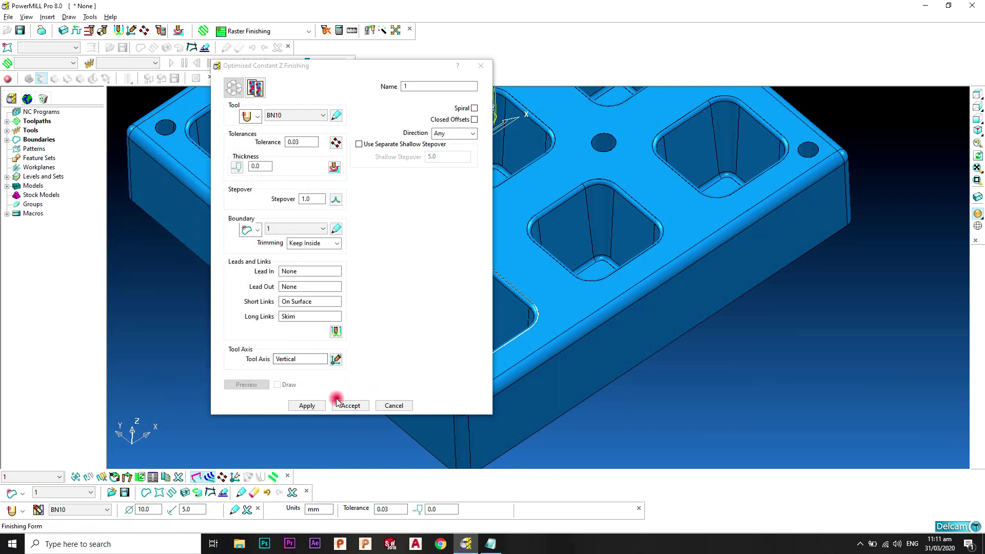
Calculate the Optimised Constant Z Finishing toolpath, close its form and inspect the passes in the pocket
click(305, 405)
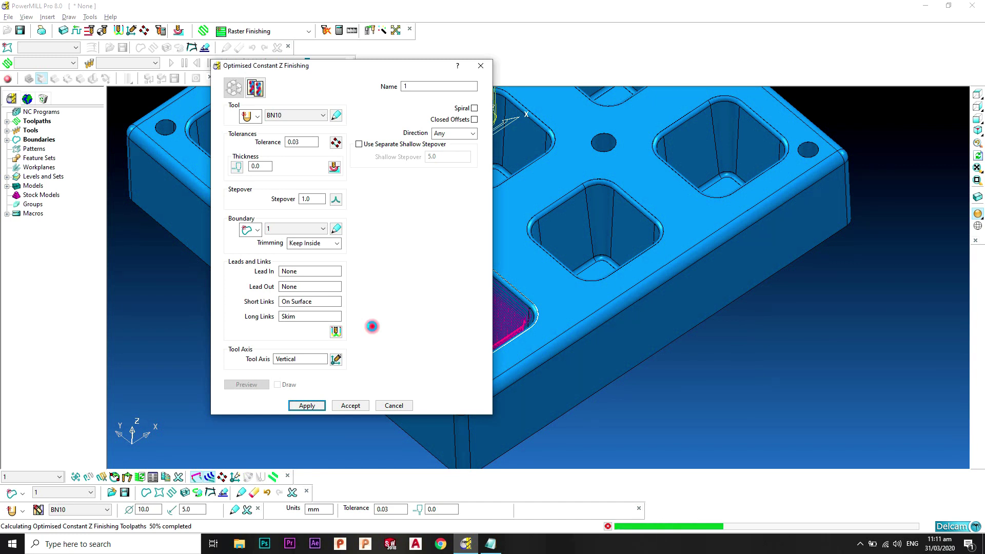
click(393, 406)
scroll(522, 322, up, 5)
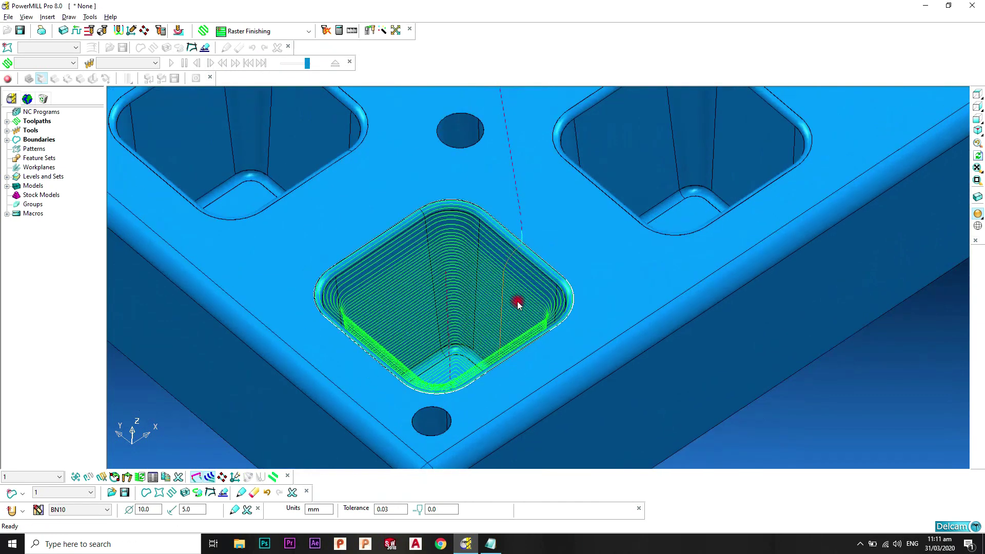
scroll(518, 304, down, 3)
scroll(517, 306, up, 5)
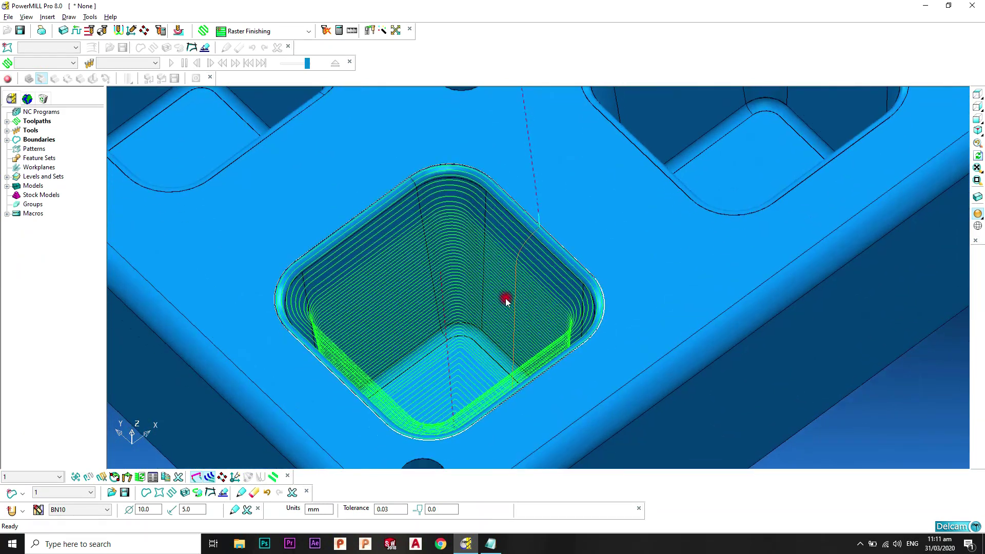
Read the list of planned toolpath edits in Notepad, and return to PowerMILL with the whole tray in view
click(490, 544)
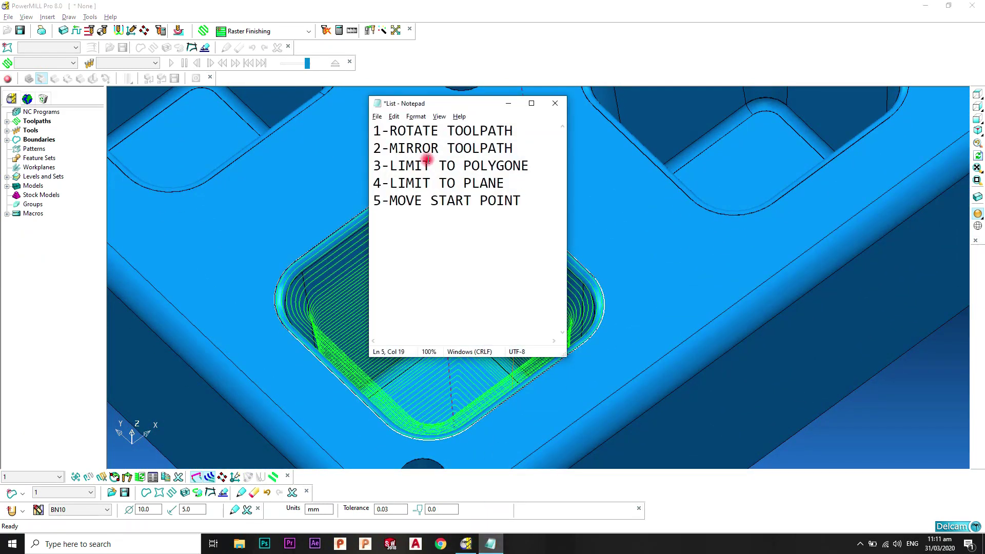
click(512, 106)
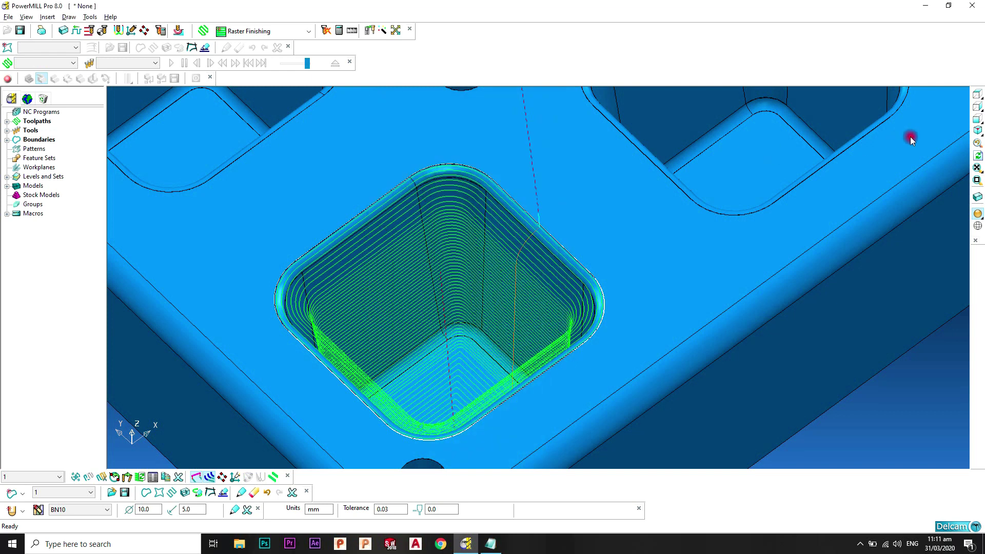
click(976, 141)
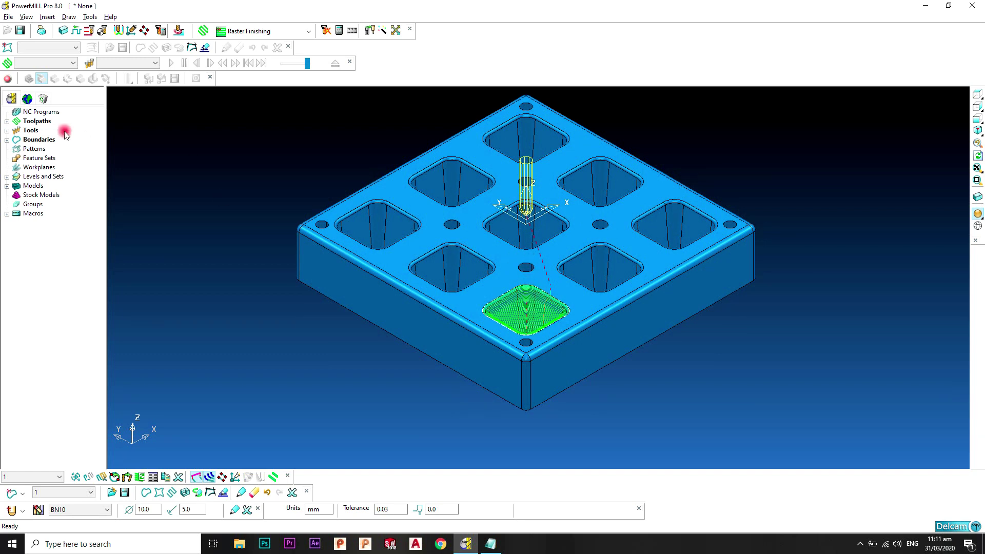
Create a transformed copy of toolpath 1 rotated 180 degrees about the Z axis
click(8, 122)
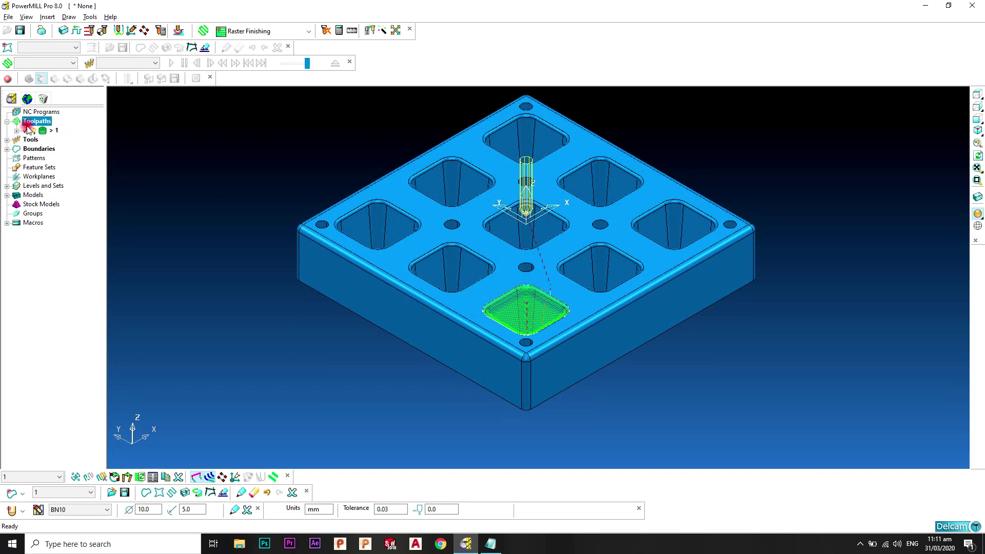
click(50, 132)
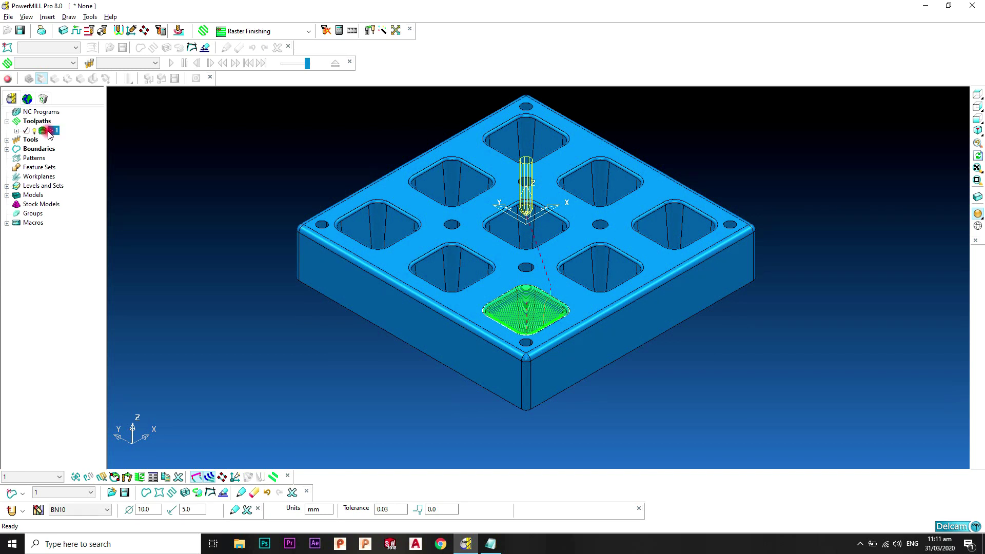
right_click(50, 133)
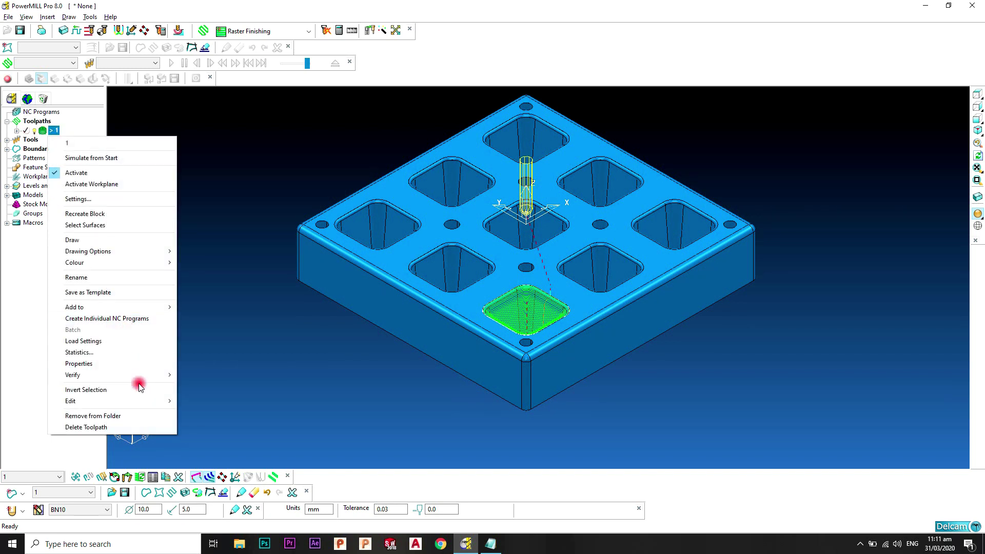
mouse_move(151, 404)
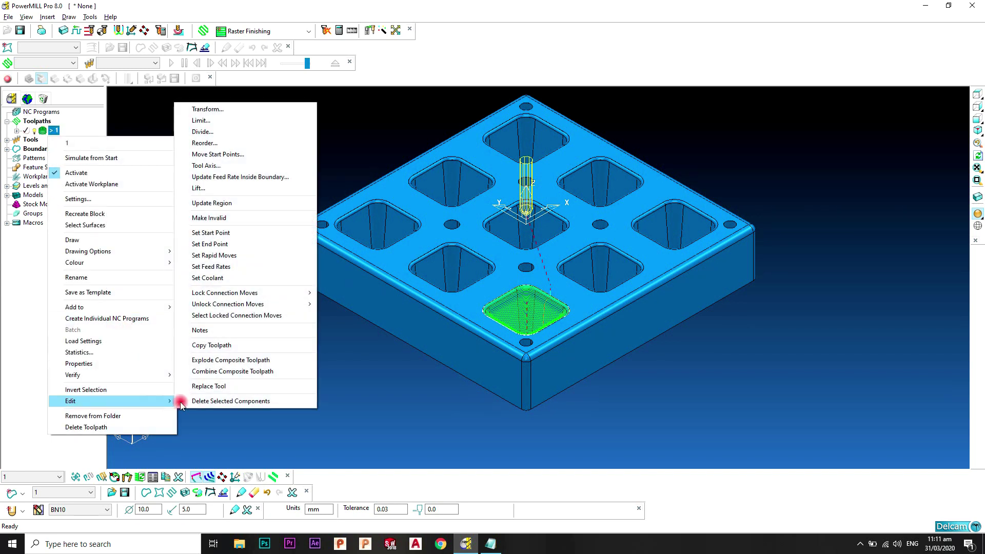
click(233, 110)
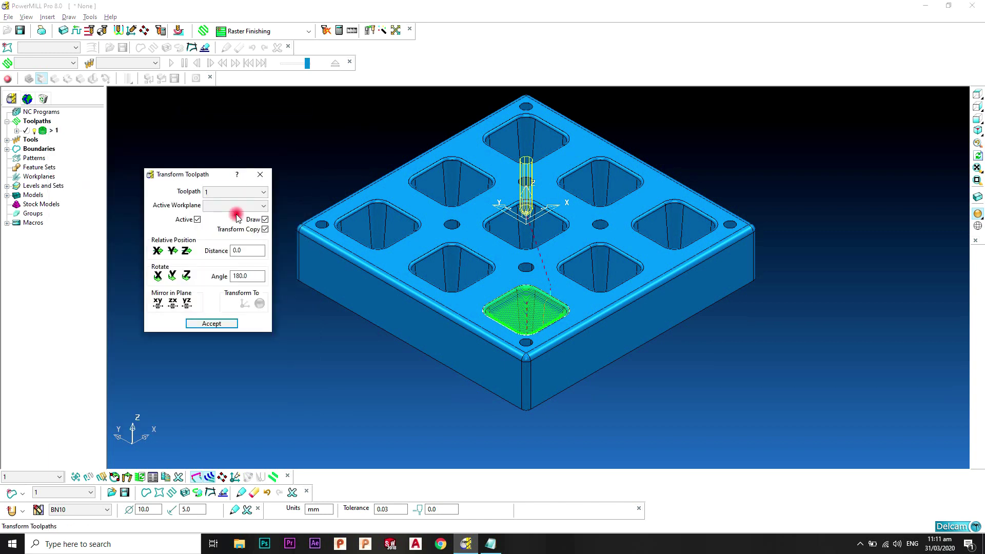
click(265, 229)
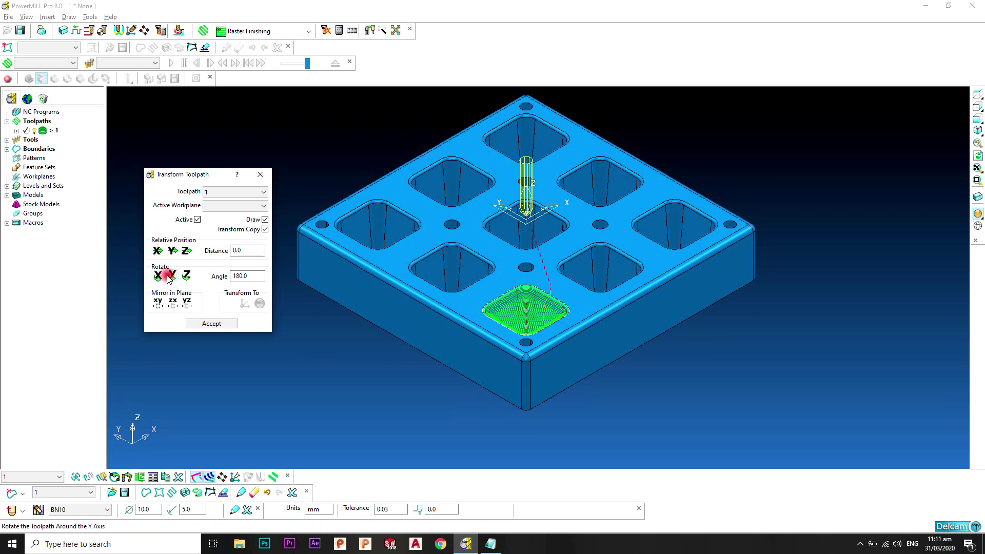
click(238, 277)
double_click(241, 276)
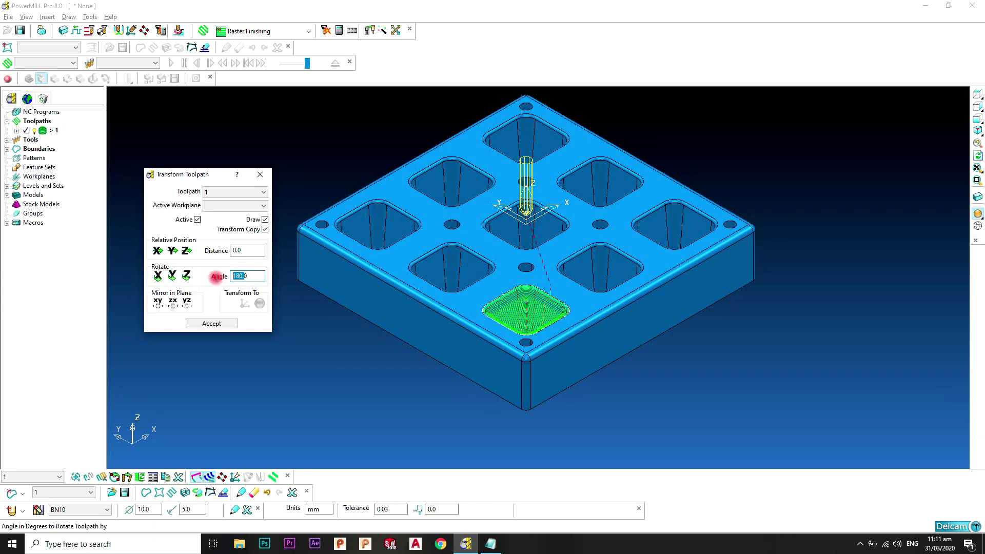
click(245, 276)
click(186, 275)
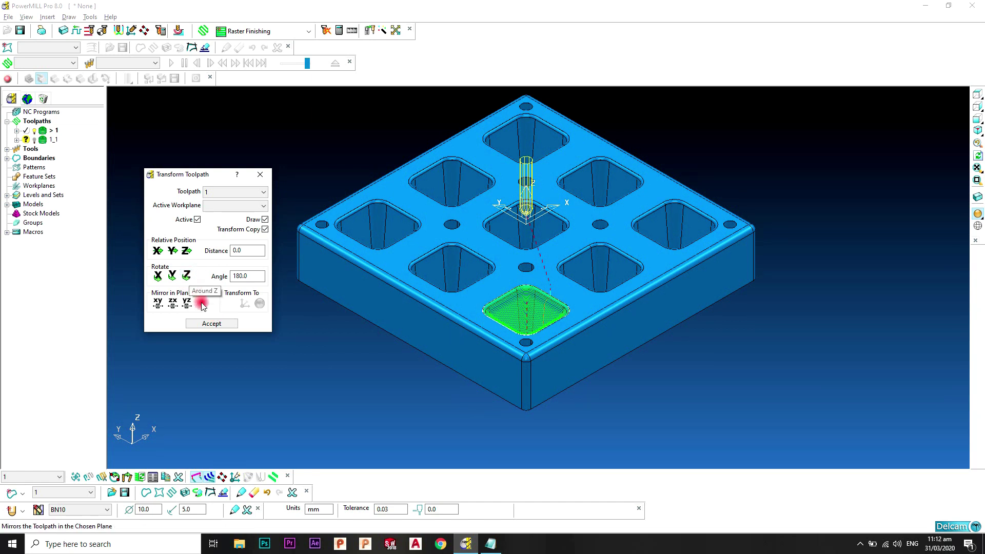
click(211, 323)
Activate the rotated toolpath copy, comparing its pocket position with that of the original toolpath 1
double_click(58, 141)
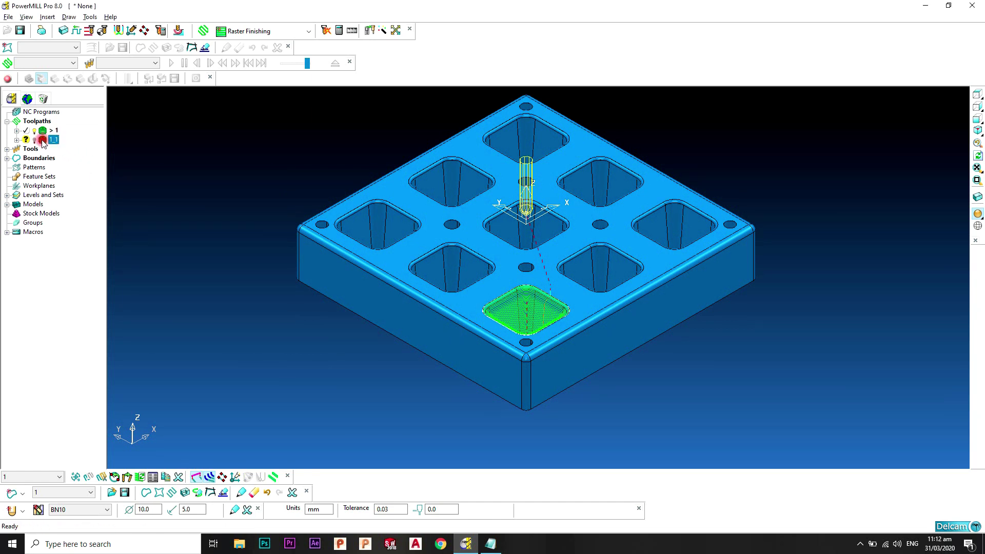
middle_drag(513, 291, 490, 318)
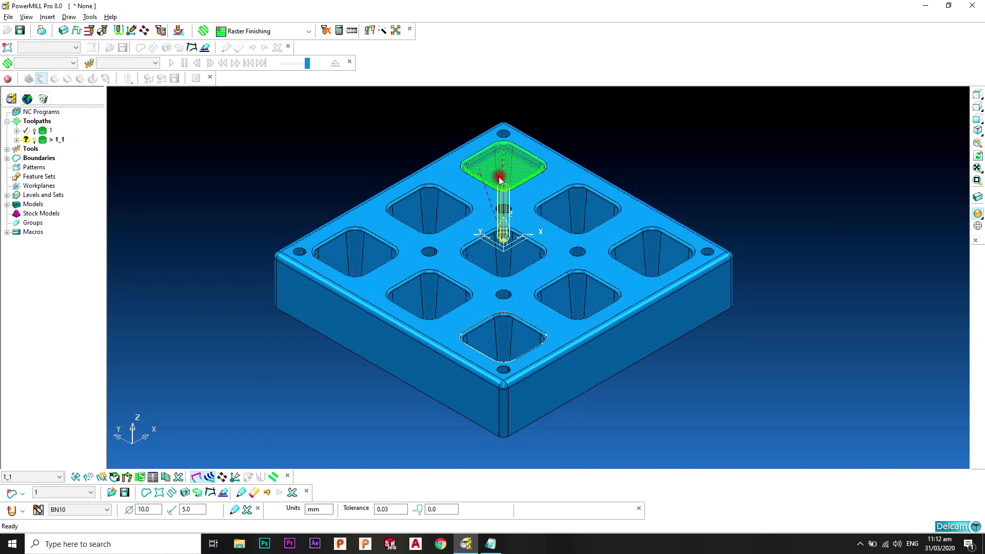
double_click(44, 132)
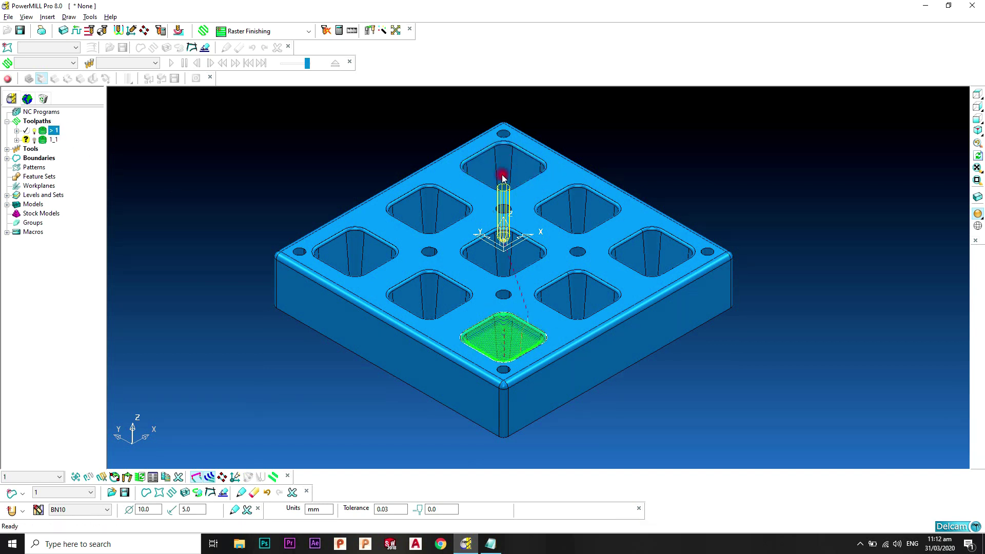
double_click(44, 140)
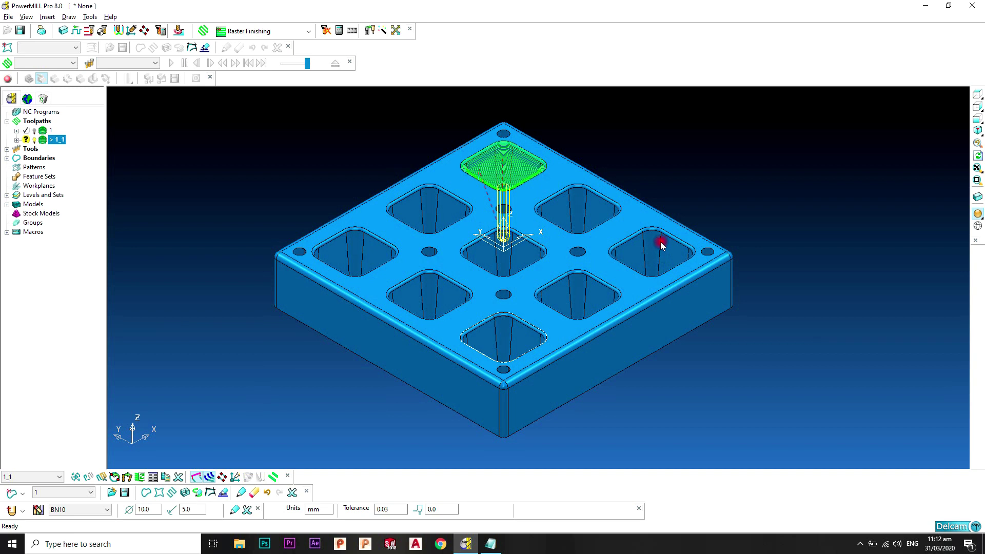
Create a transformed copy of toolpath 1_1 mirrored in the ZX plane
right_click(51, 143)
mouse_move(157, 410)
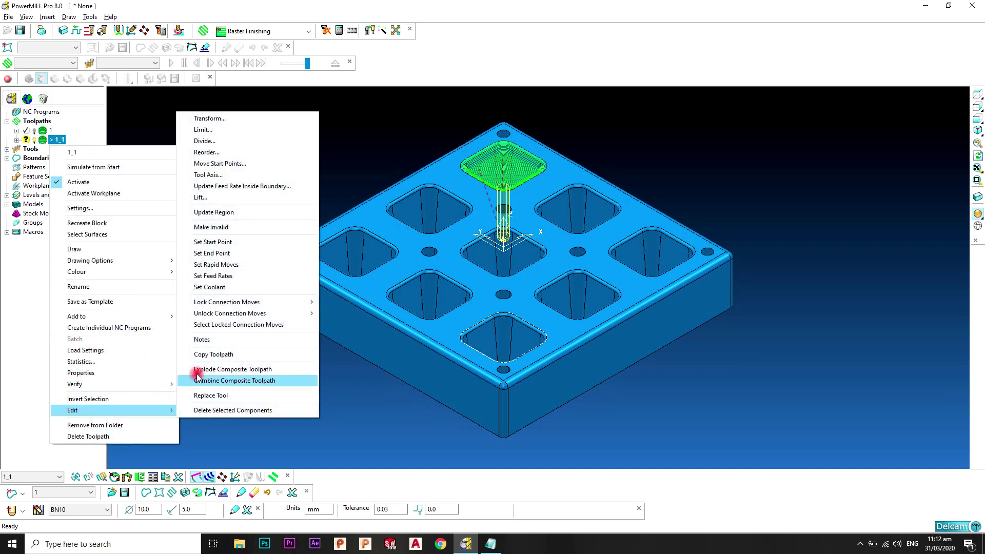
click(210, 118)
click(266, 230)
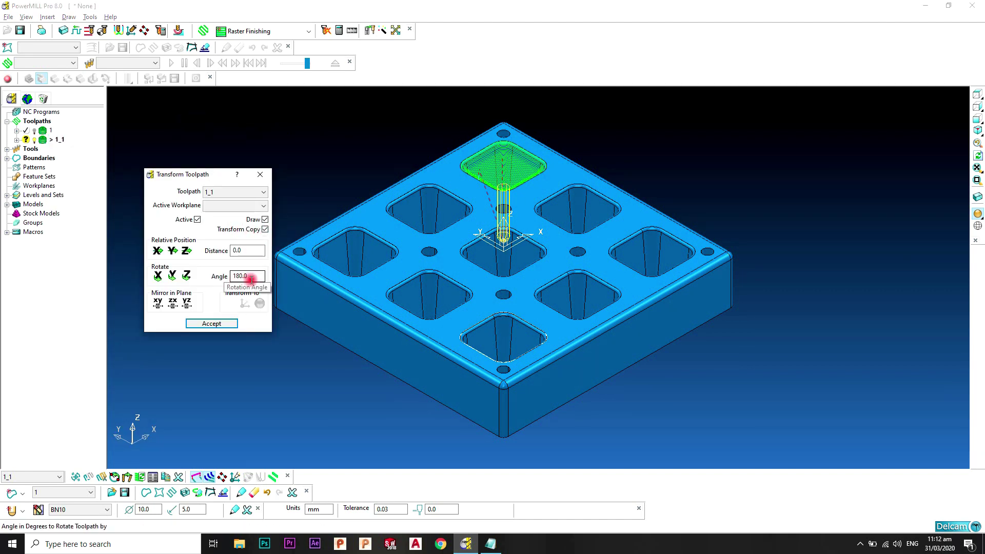
click(174, 303)
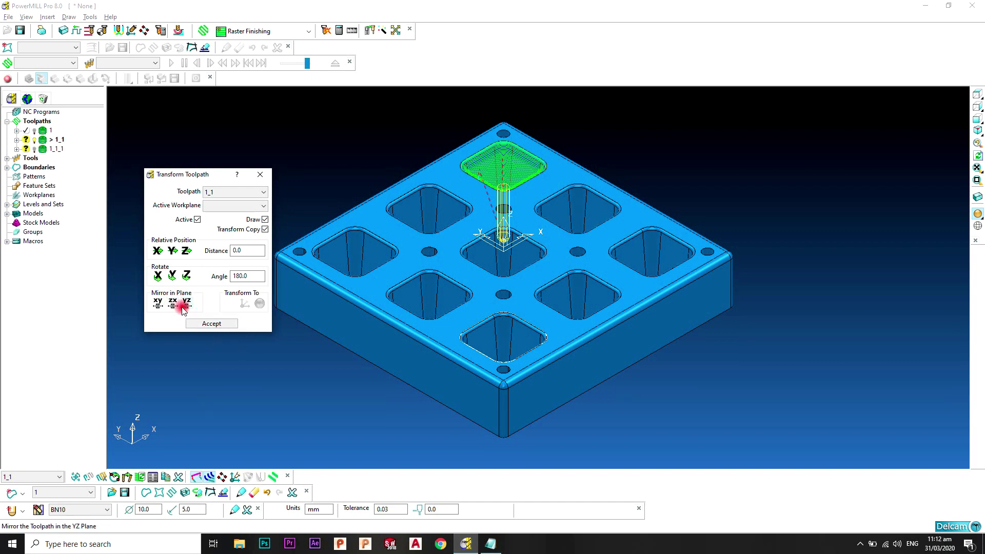
click(208, 323)
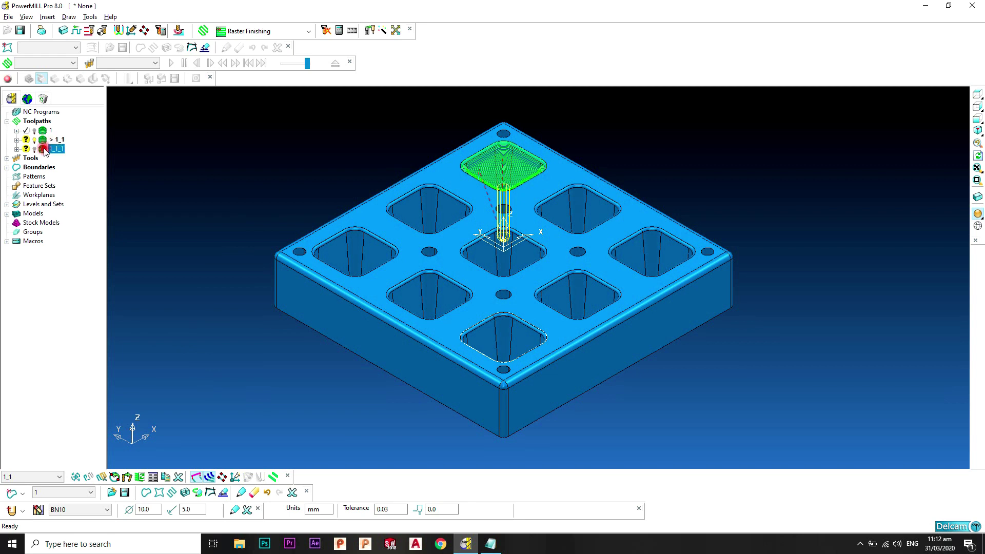
Activate the mirrored toolpath copy and inspect its position on the tray
double_click(44, 150)
scroll(519, 248, up, 3)
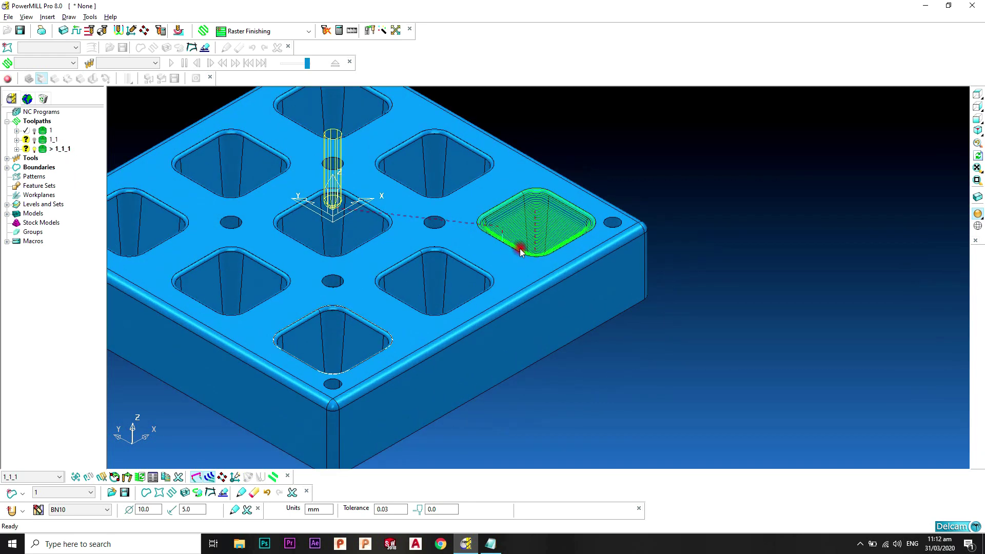
scroll(539, 219, down, 5)
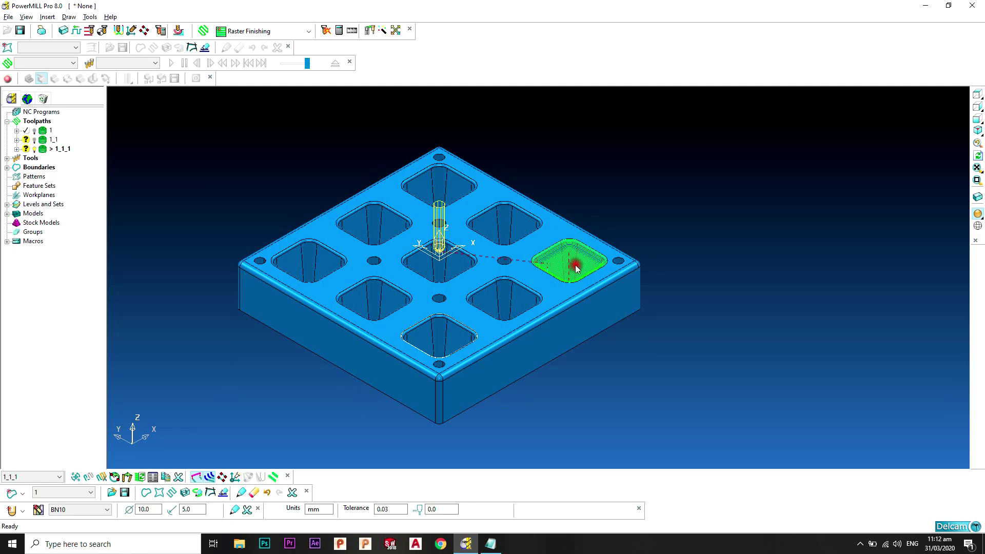
scroll(575, 268, up, 3)
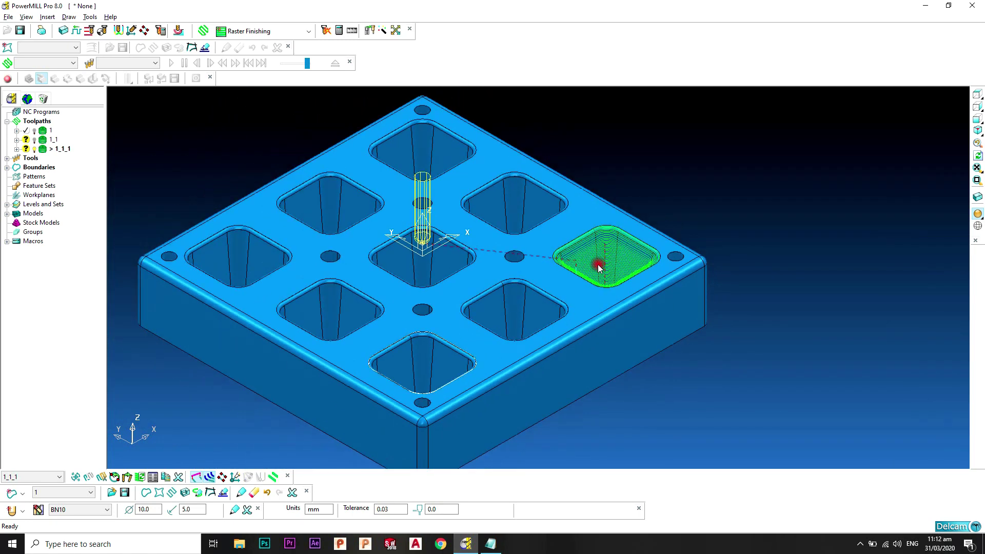
scroll(585, 267, down, 1)
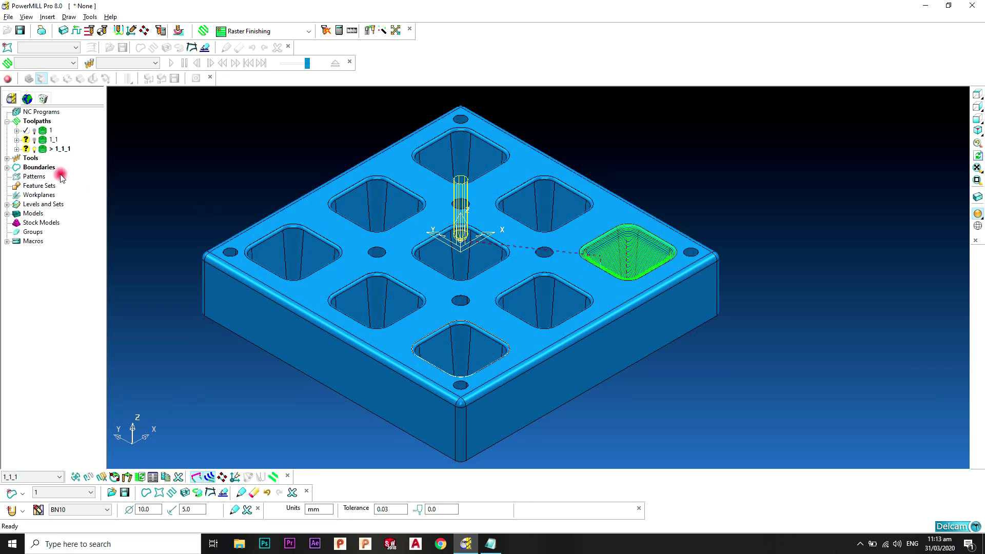
Create a transformed copy of toolpath 1_1_1 rotated 180 degrees about the Z axis and activate that copy
right_click(51, 149)
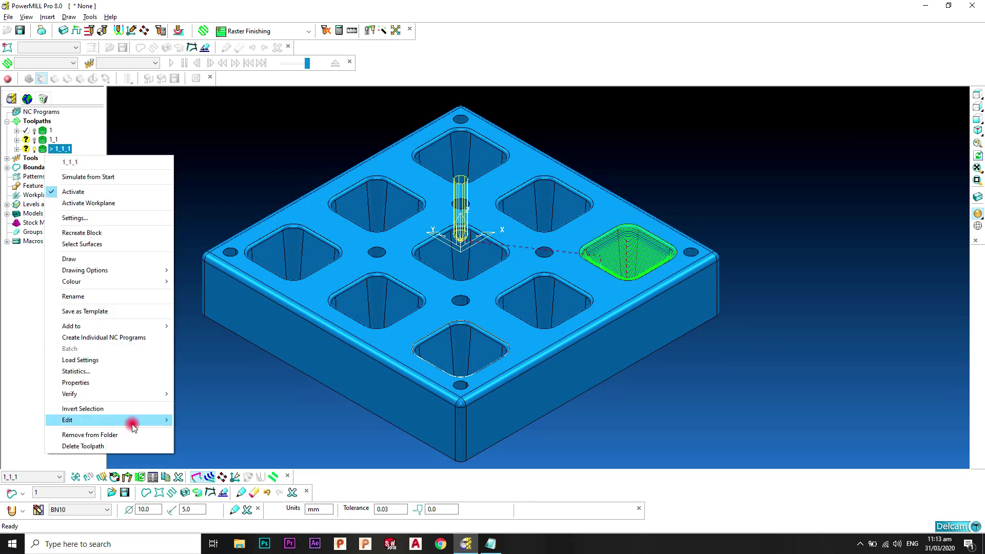
mouse_move(134, 419)
click(216, 128)
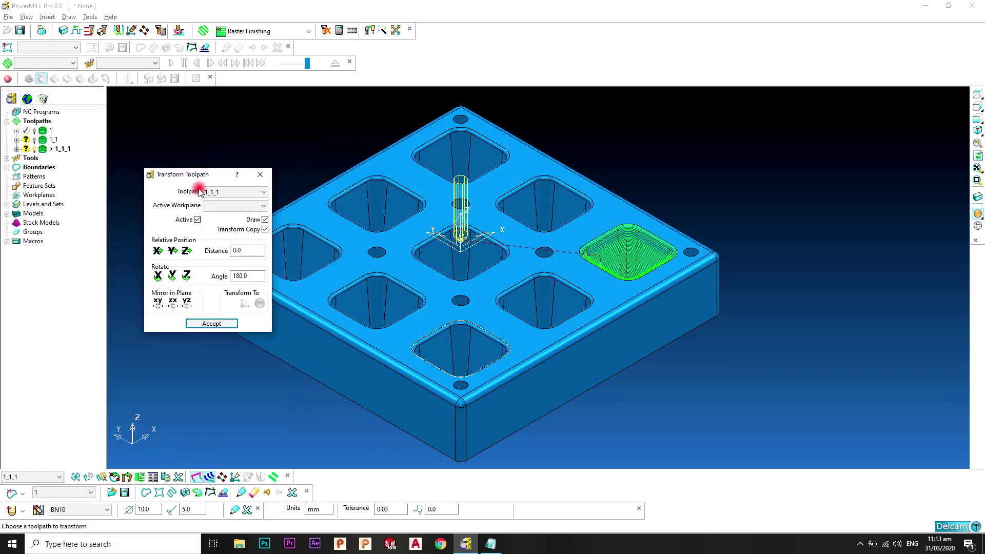
click(186, 276)
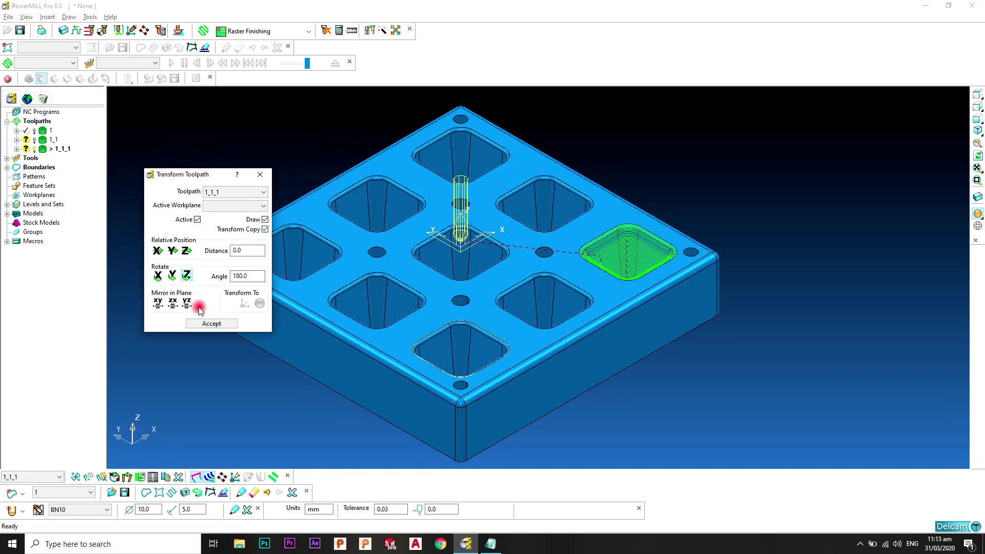
click(211, 323)
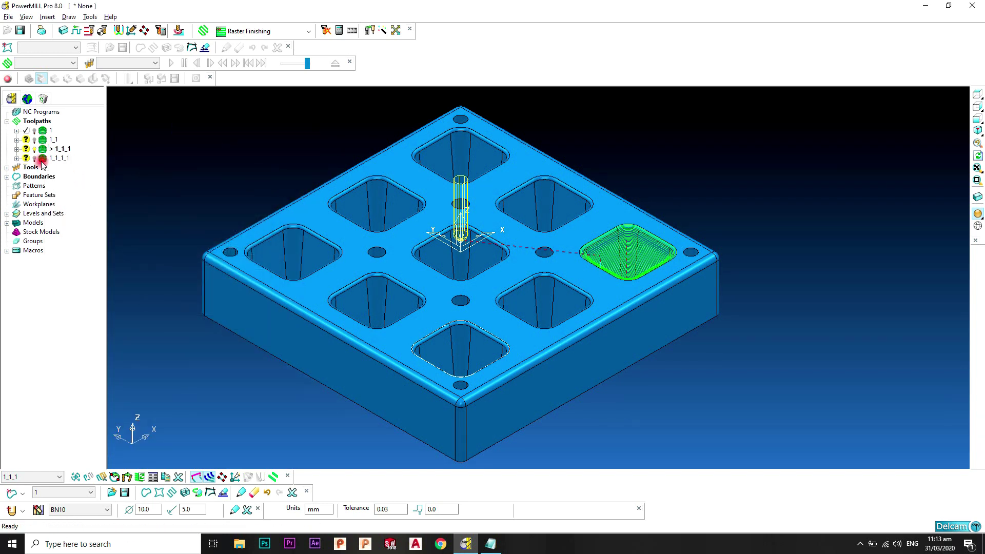
double_click(61, 158)
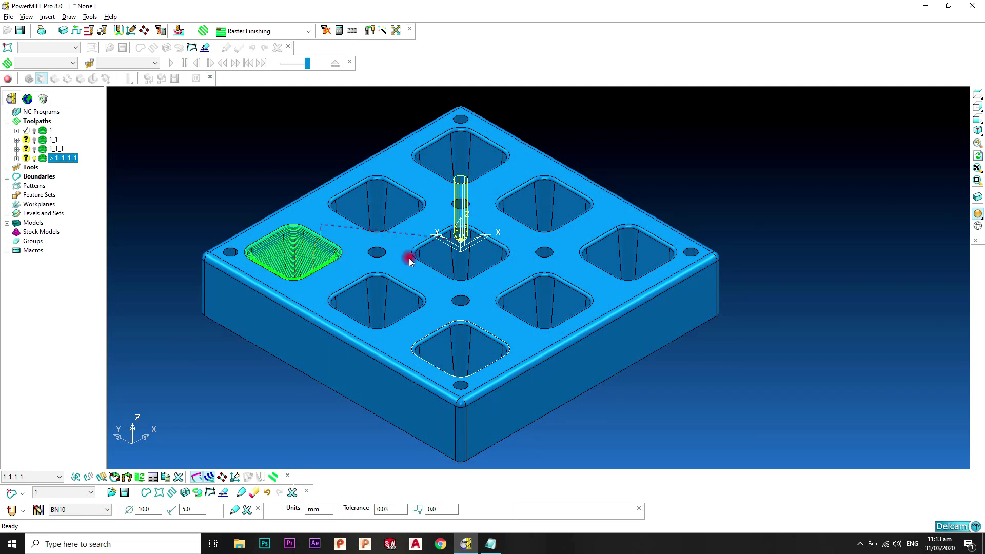
Reactivate the original toolpath 1 and consult the Notepad task list for the polygon limit item
double_click(46, 132)
key(alt+Tab)
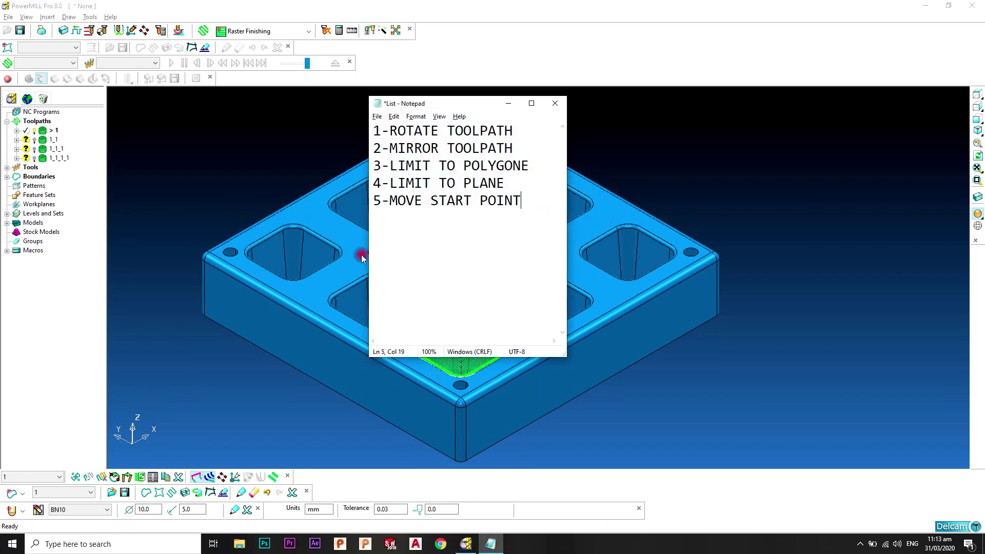
drag(395, 162, 530, 165)
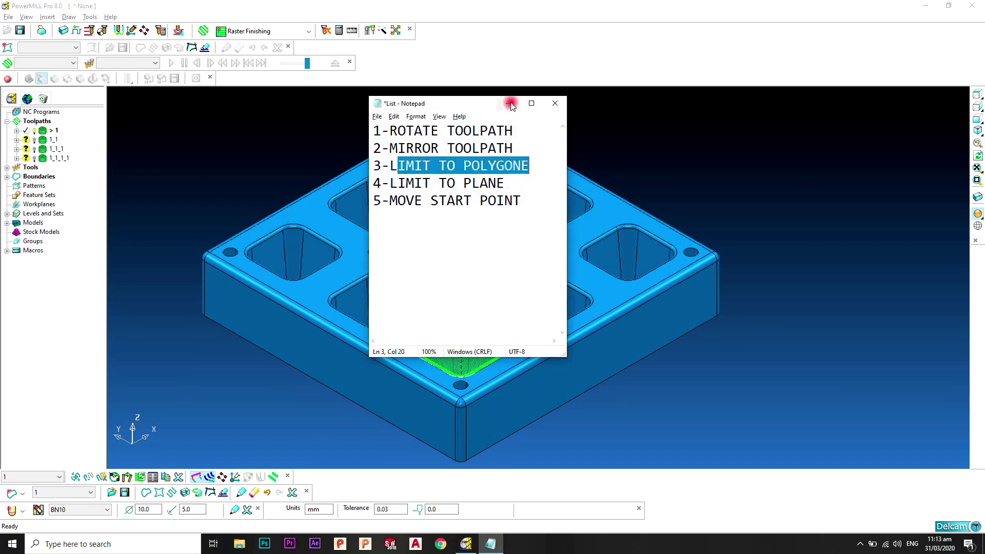
click(510, 104)
Hide the shaded tray model so that only toolpath 1 and its pocket boundary are displayed, seen from above
scroll(593, 278, up, 5)
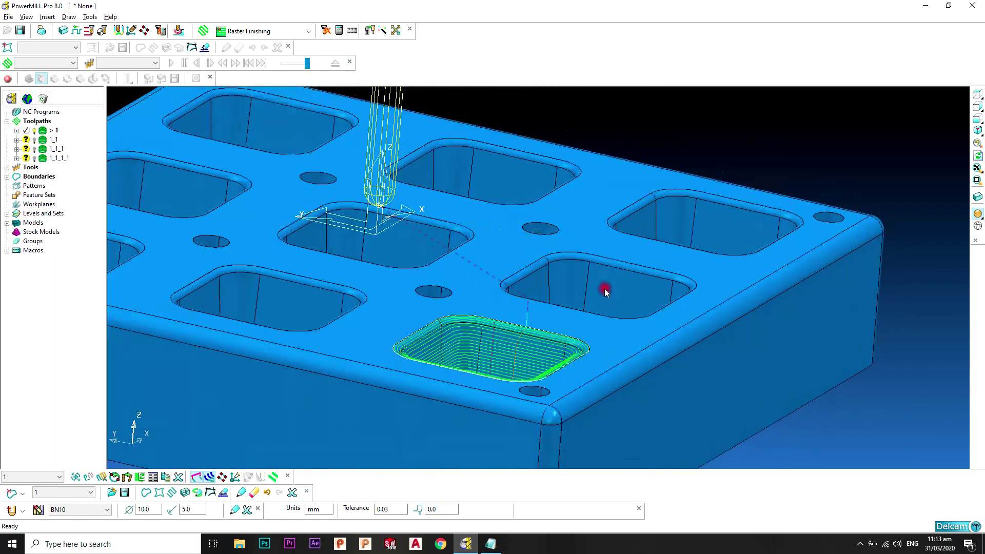
click(970, 94)
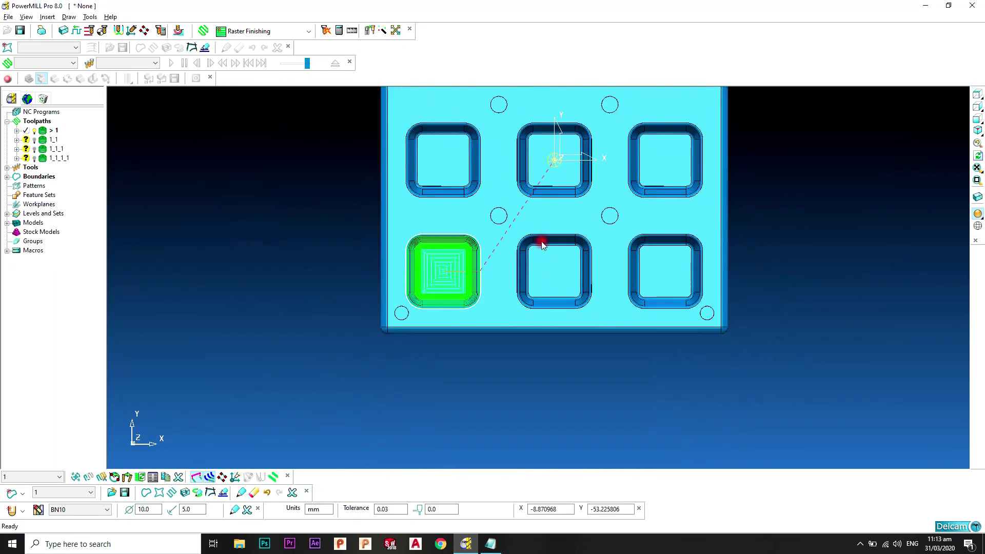
click(975, 214)
scroll(481, 251, up, 4)
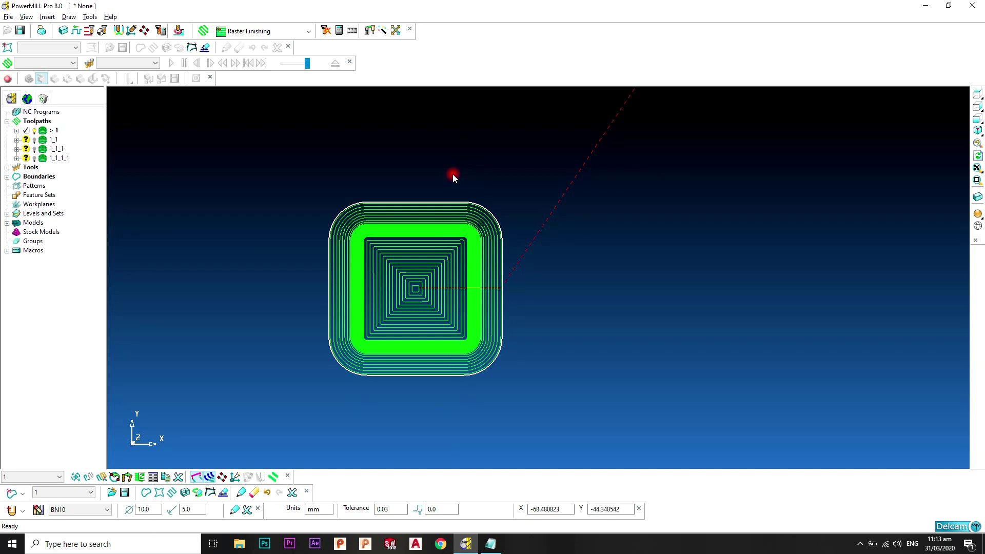
shift+middle_drag(455, 341, 469, 306)
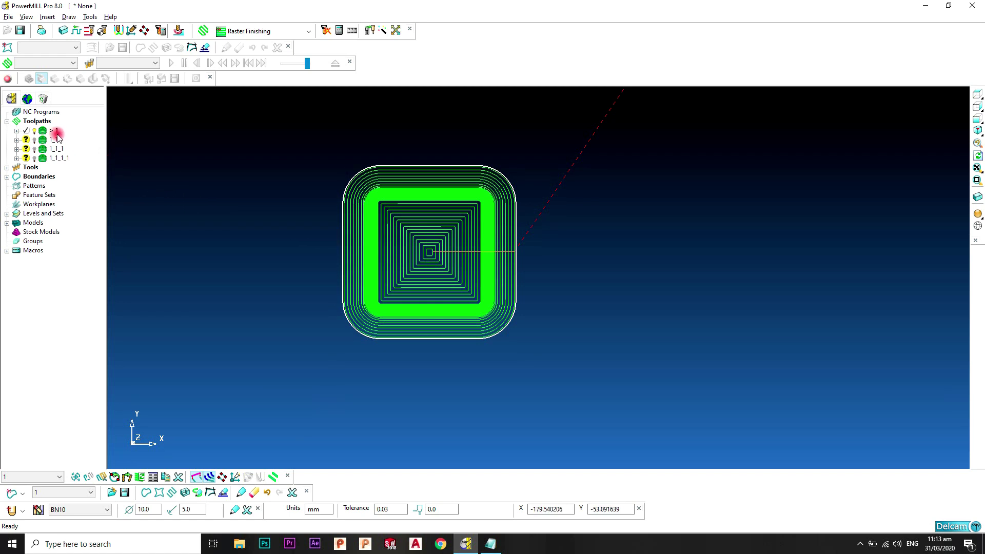
Set toolpath 1 to be limited by a polygon and sketch one enclosing the +X side of the pocket
right_click(48, 134)
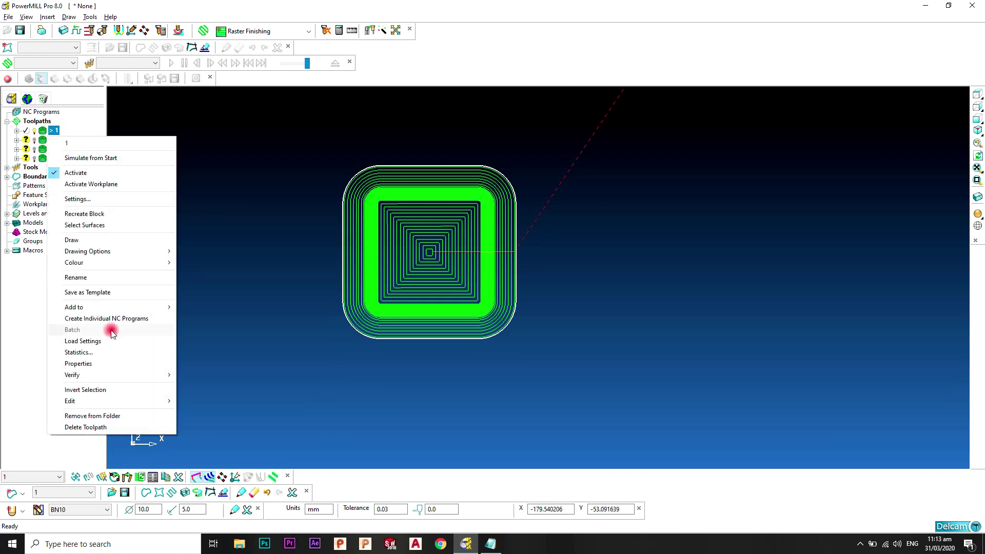
mouse_move(138, 401)
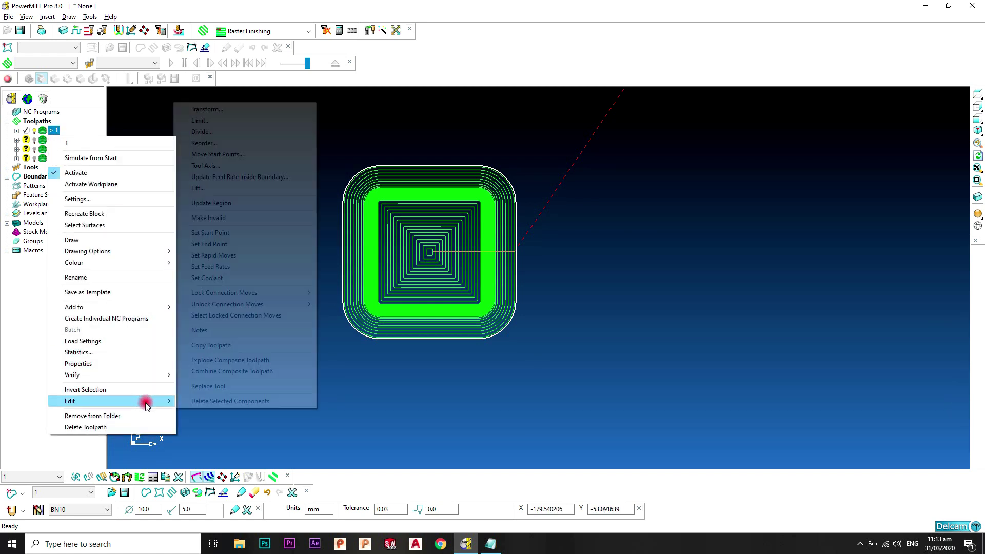
click(235, 121)
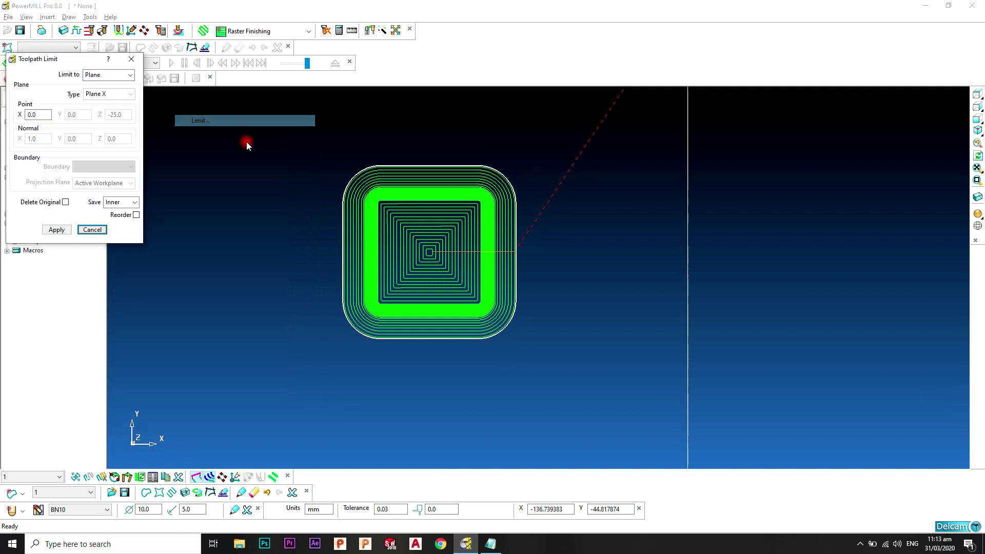
click(124, 77)
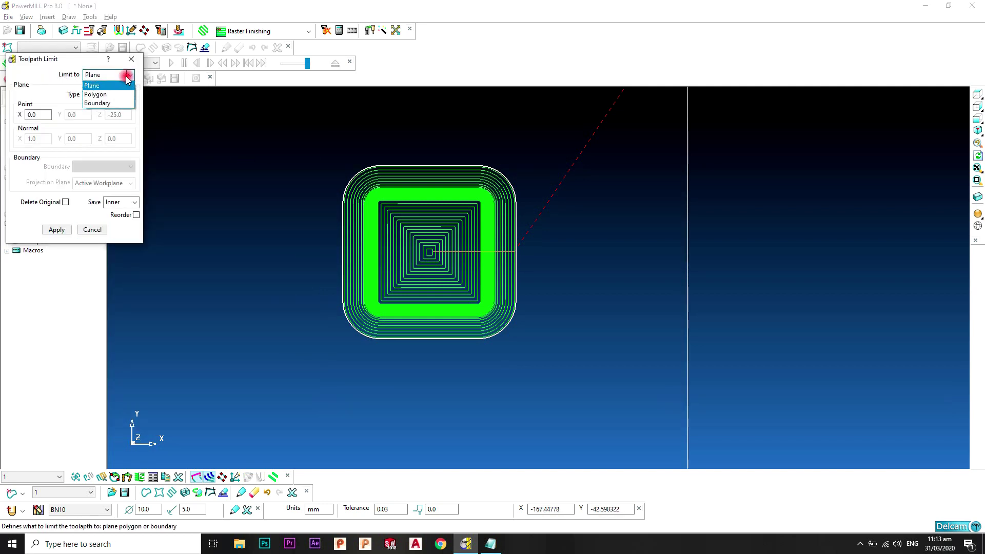
click(117, 95)
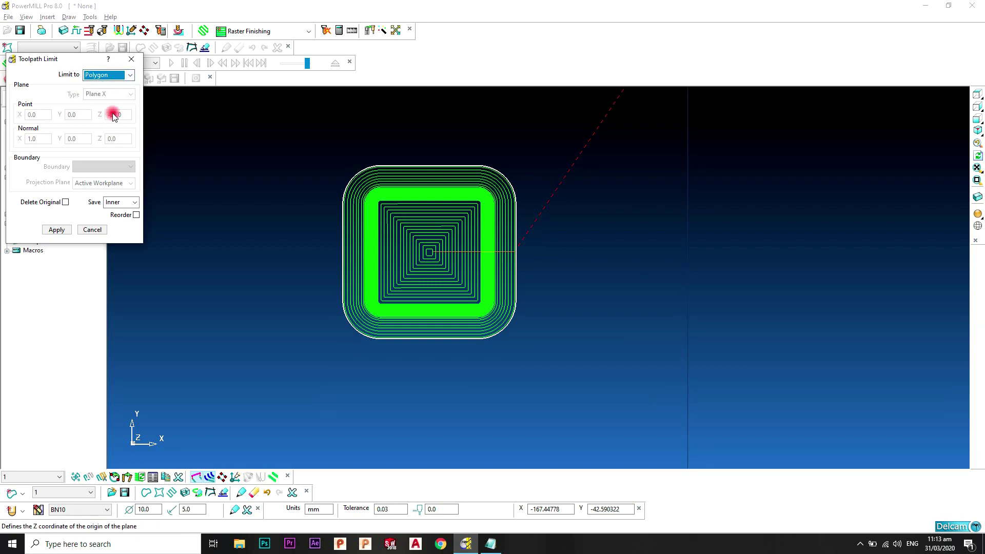
click(476, 143)
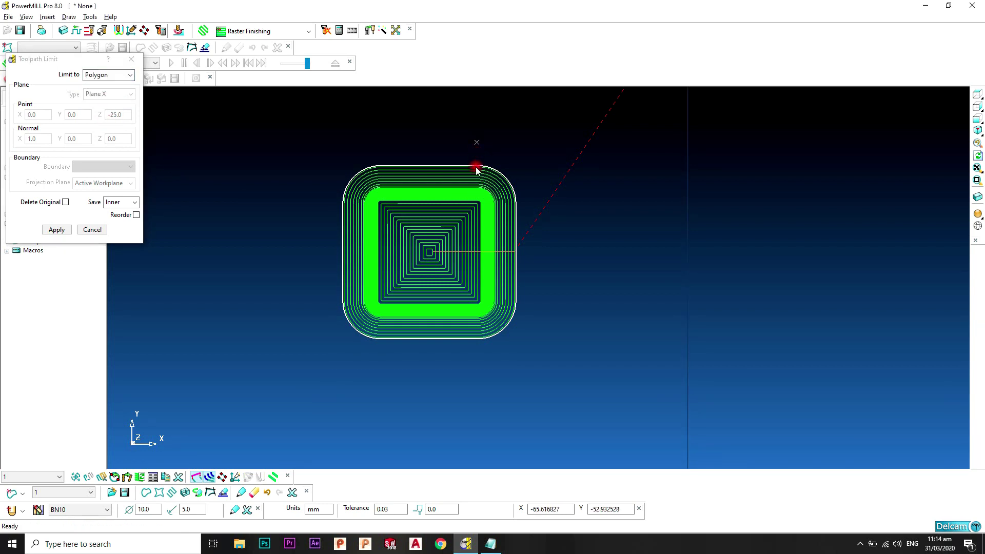
click(479, 365)
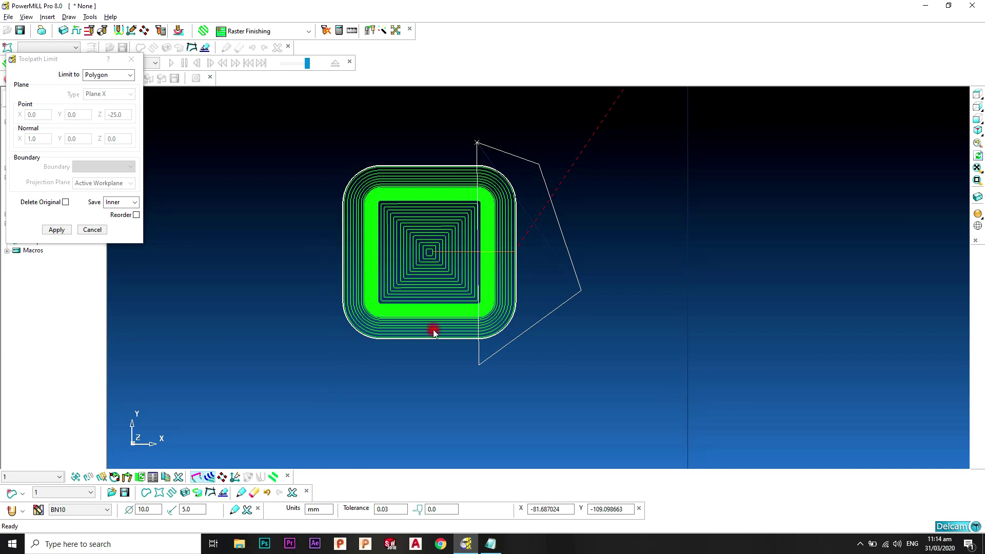
Save the Outer portion of toolpath 1 and apply the polygon limit, keeping the original toolpath
click(134, 201)
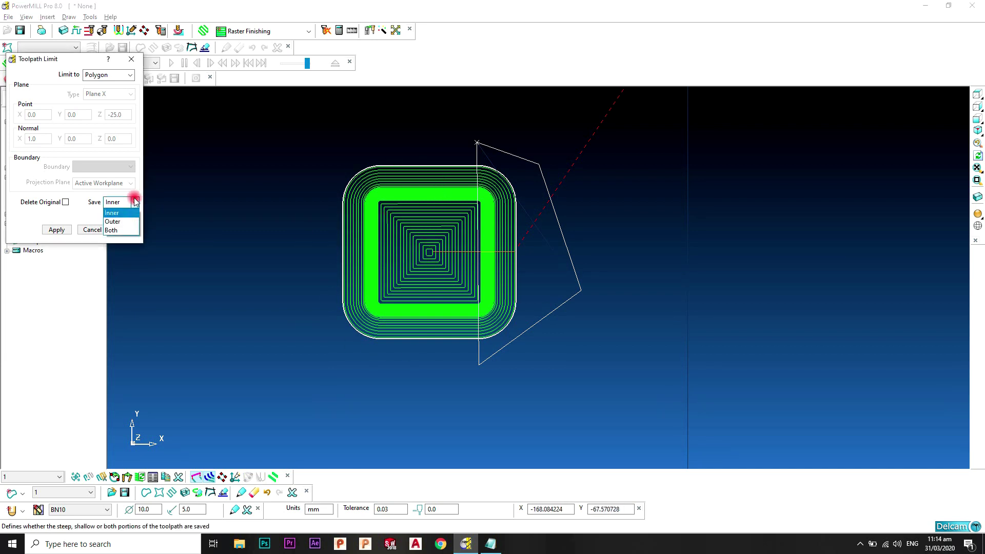
click(128, 221)
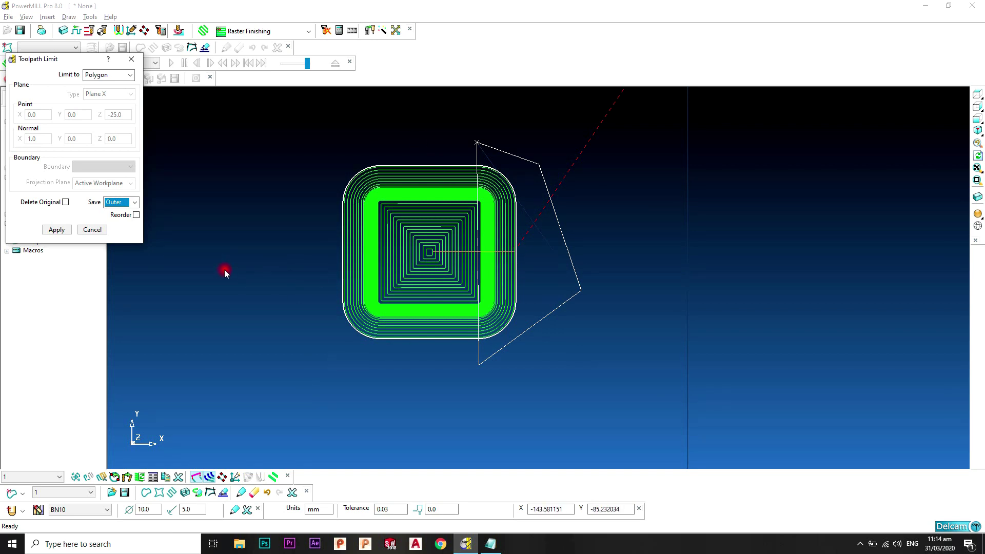
click(66, 227)
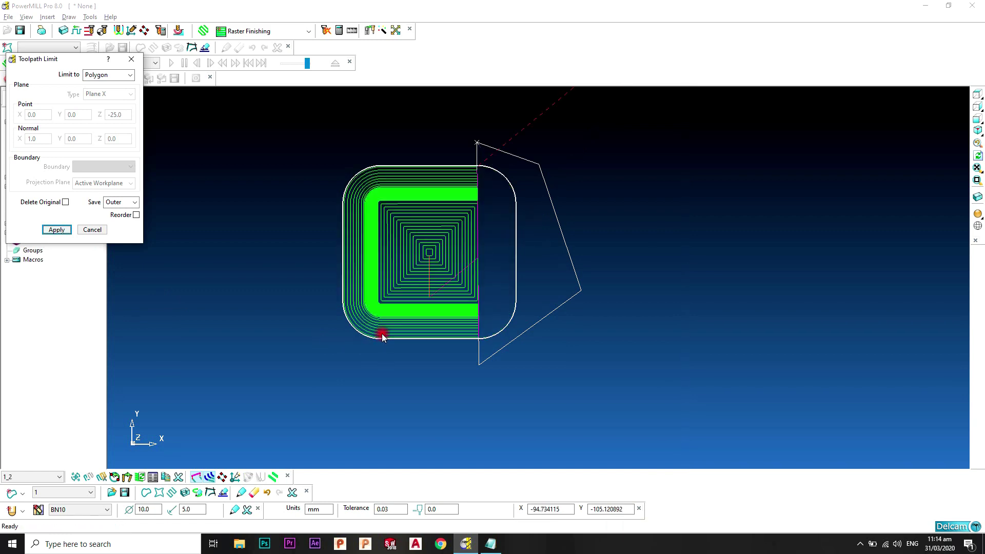
Examine the cut side and link moves of the polygon-limited toolpath from several angles, closing the toolpath limit settings
middle_drag(473, 334, 503, 235)
scroll(514, 191, up, 3)
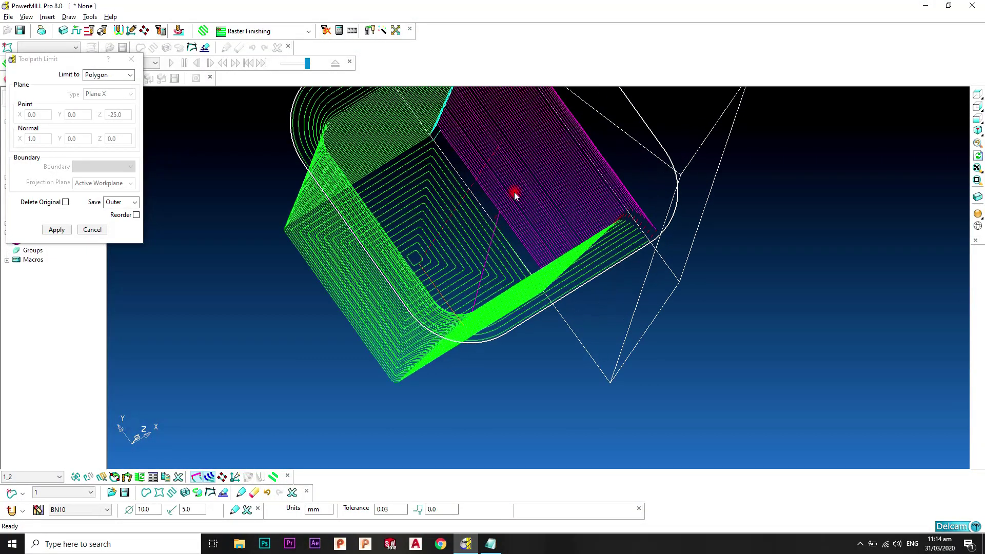
middle_drag(514, 192, 558, 233)
scroll(569, 217, down, 2)
scroll(558, 233, up, 4)
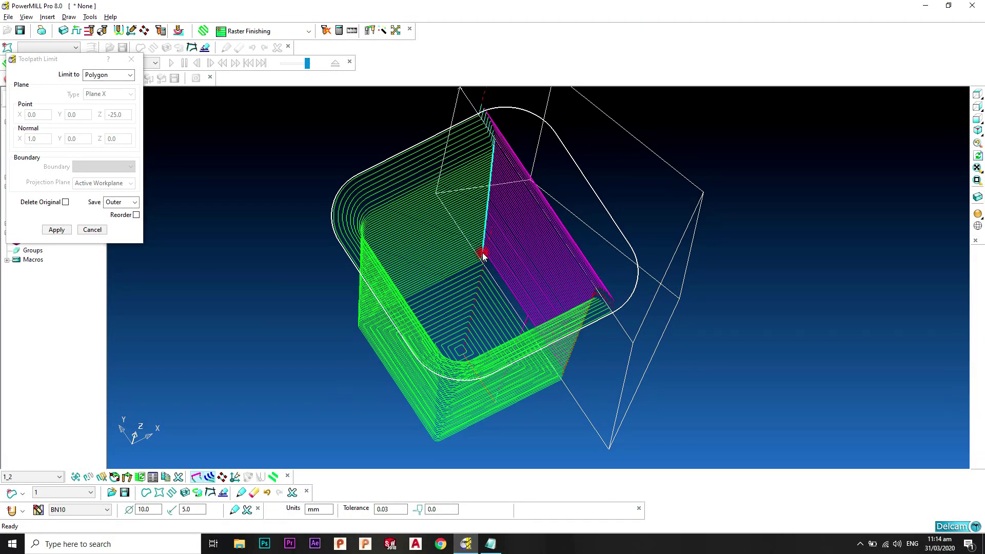
scroll(482, 257, up, 1)
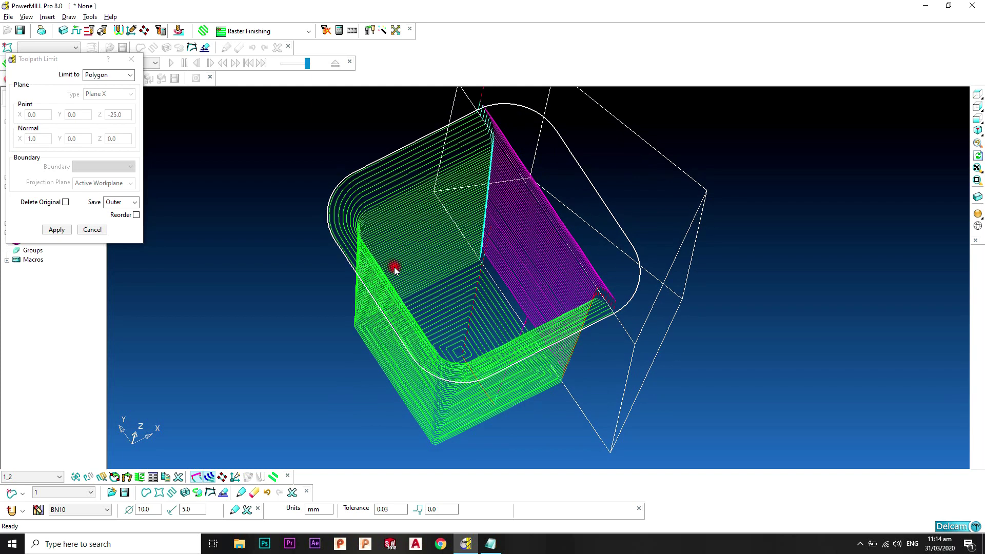
scroll(512, 233, down, 2)
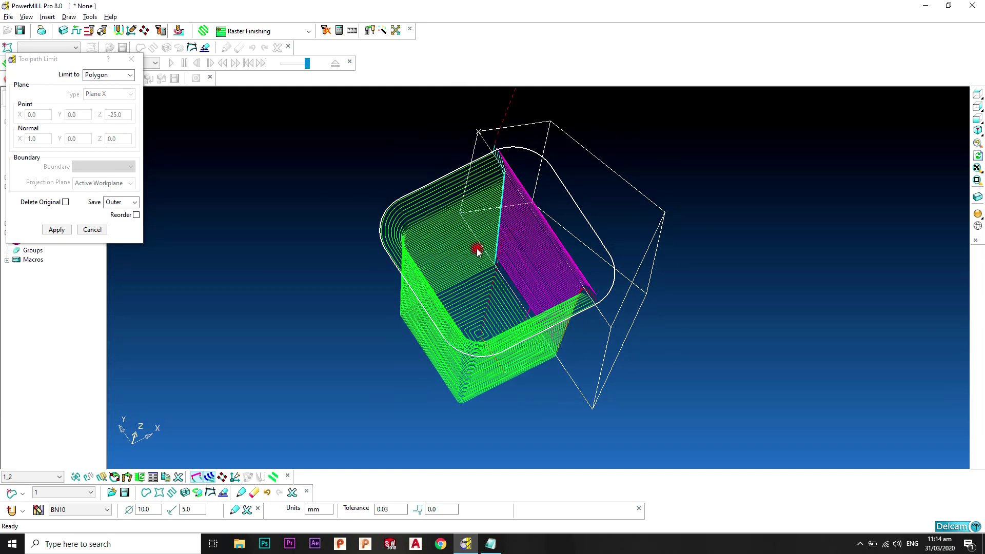
middle_drag(476, 251, 165, 233)
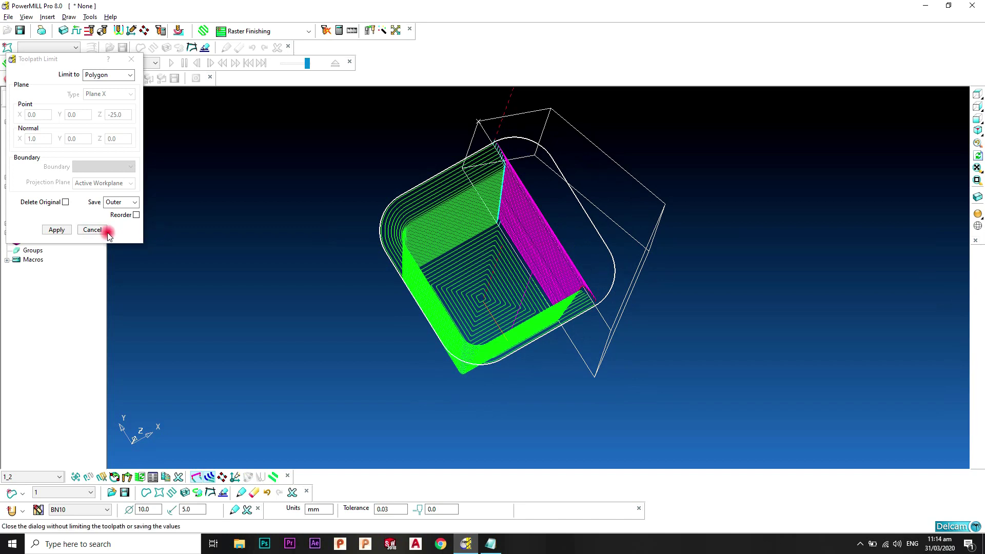
click(90, 229)
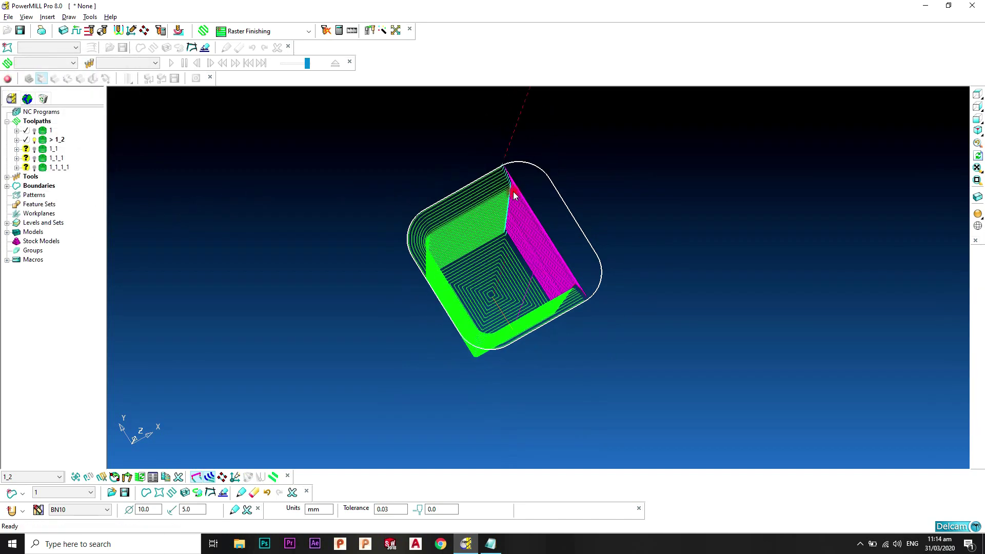
middle_drag(515, 196, 270, 201)
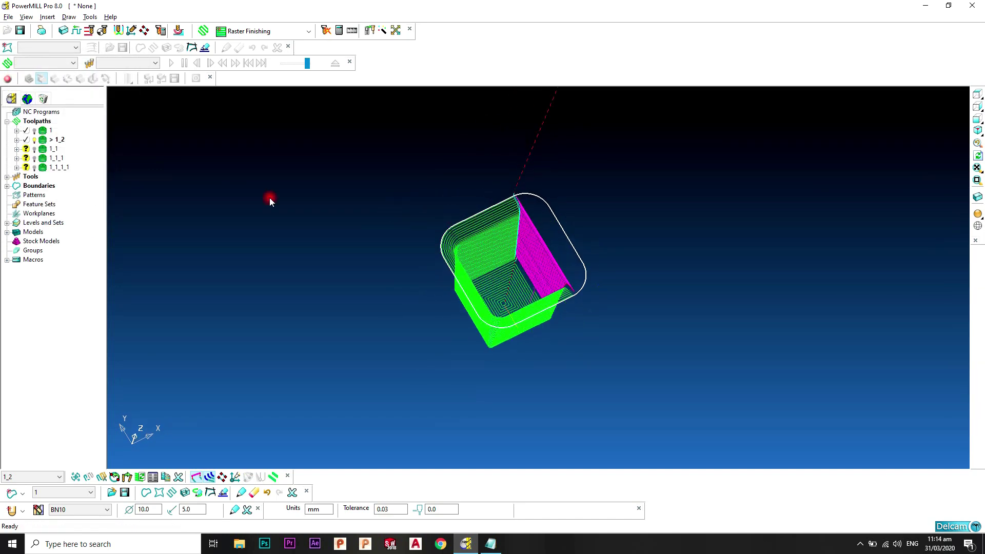
Reactivate the original toolpath 1 and consult the Notepad task list for the plane limit item
double_click(46, 132)
click(491, 544)
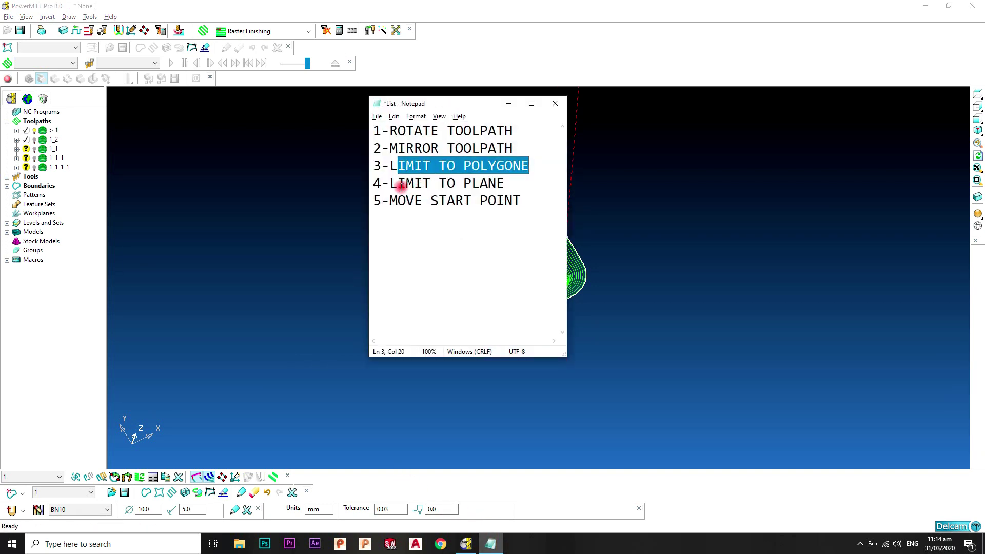
drag(391, 183, 477, 183)
click(476, 183)
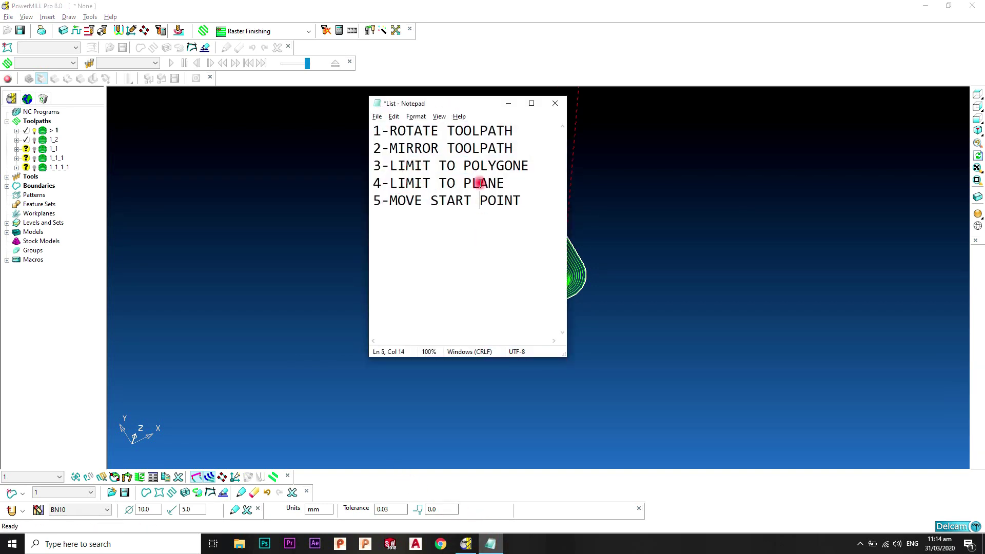
click(508, 103)
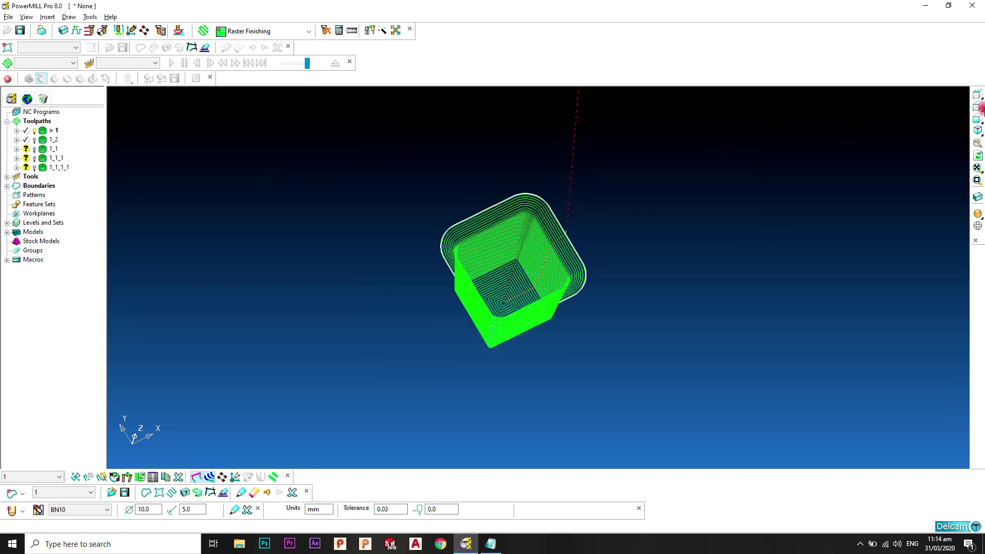
Set the original toolpath 1 to be limited by a plane of type Plane X
click(976, 95)
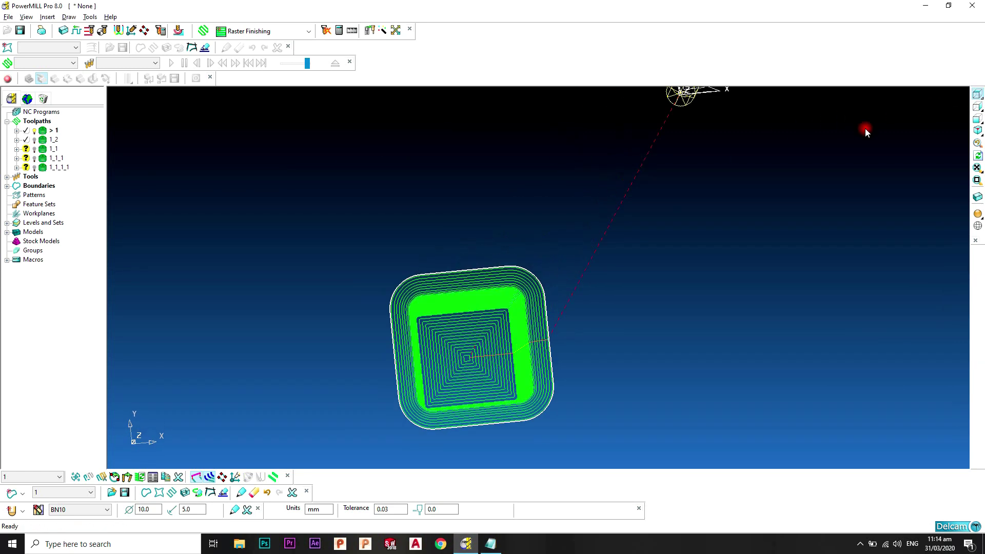
click(976, 130)
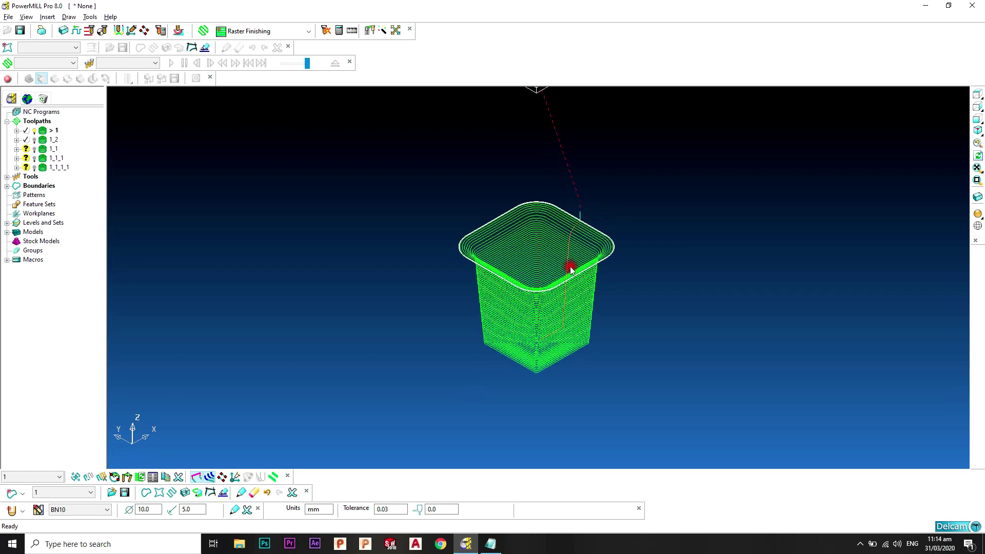
scroll(613, 277, down, 2)
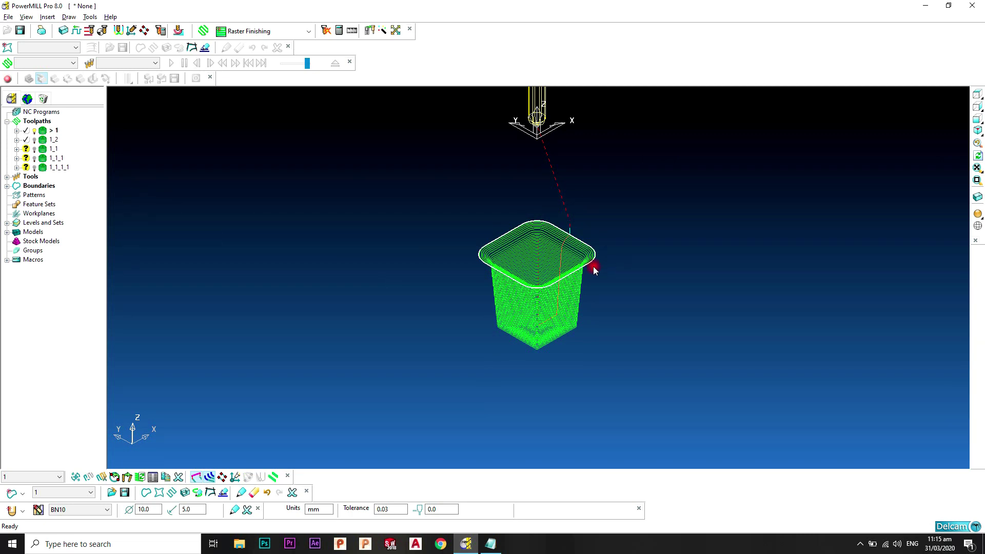
click(42, 134)
right_click(47, 131)
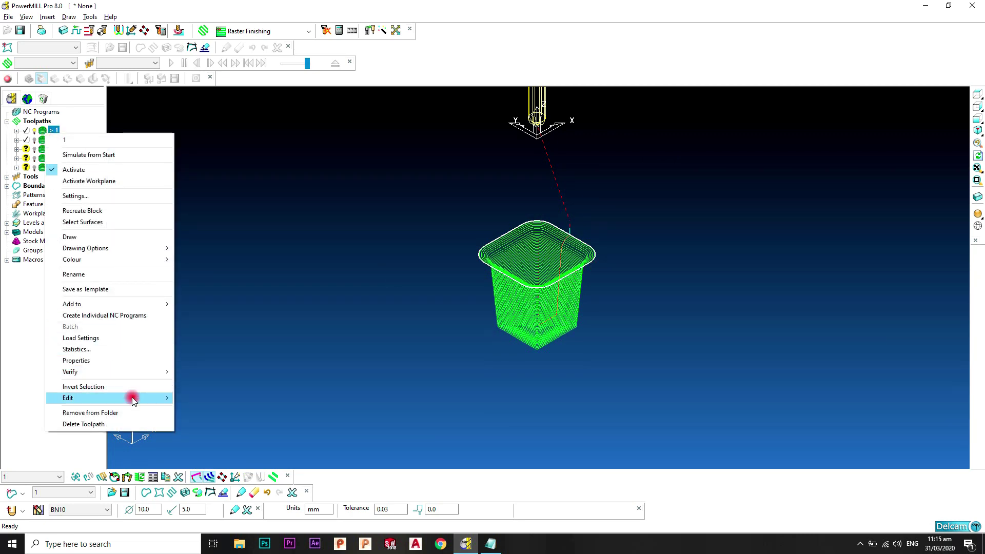
click(134, 398)
click(226, 117)
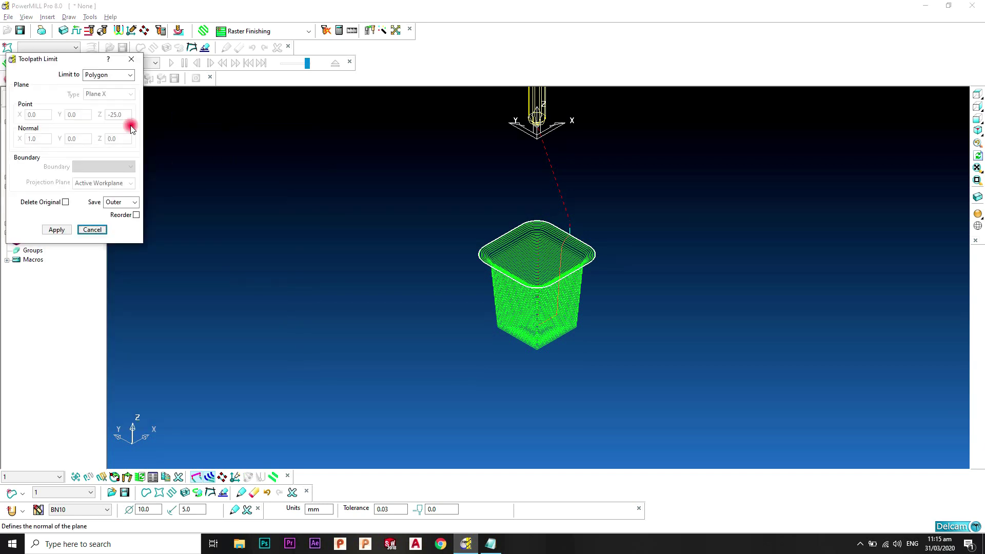
click(113, 78)
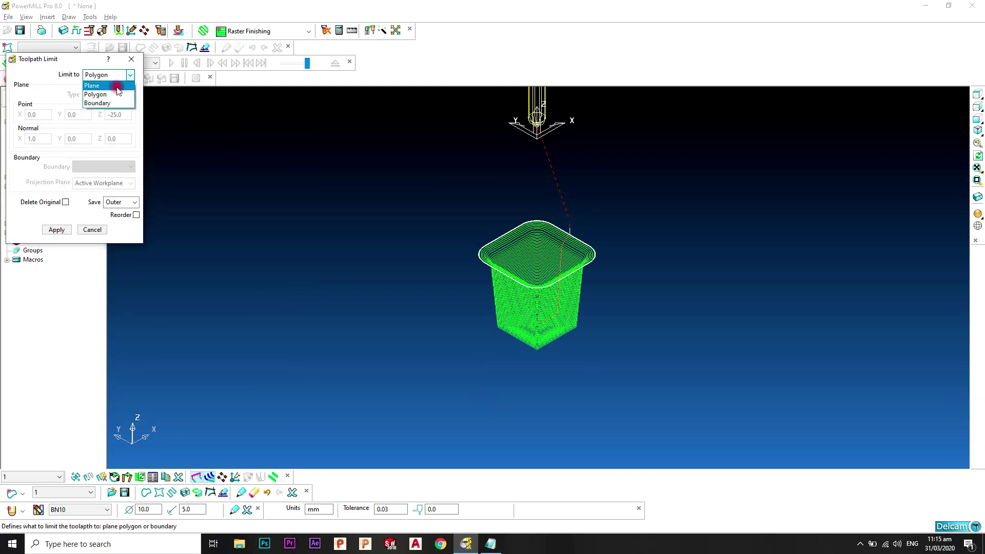
click(113, 86)
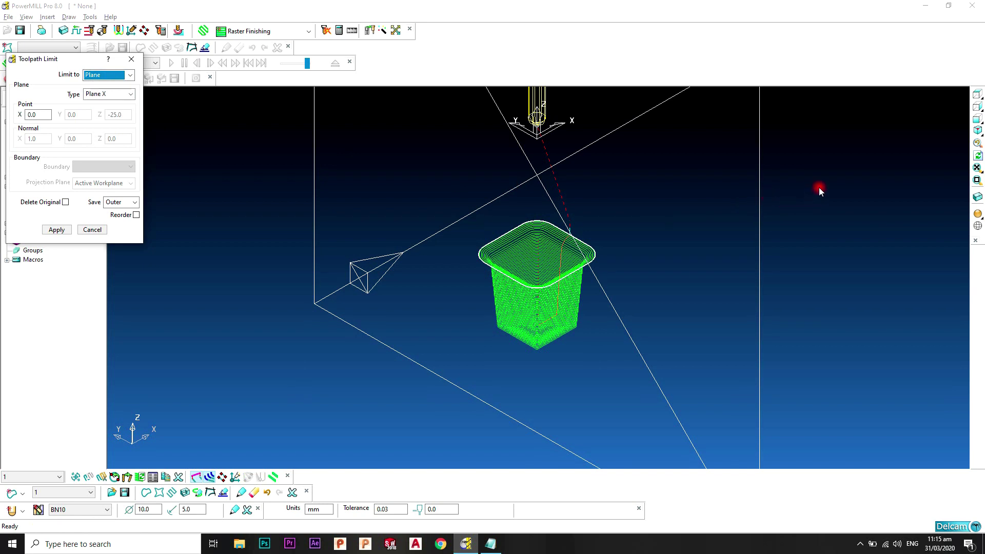
click(116, 95)
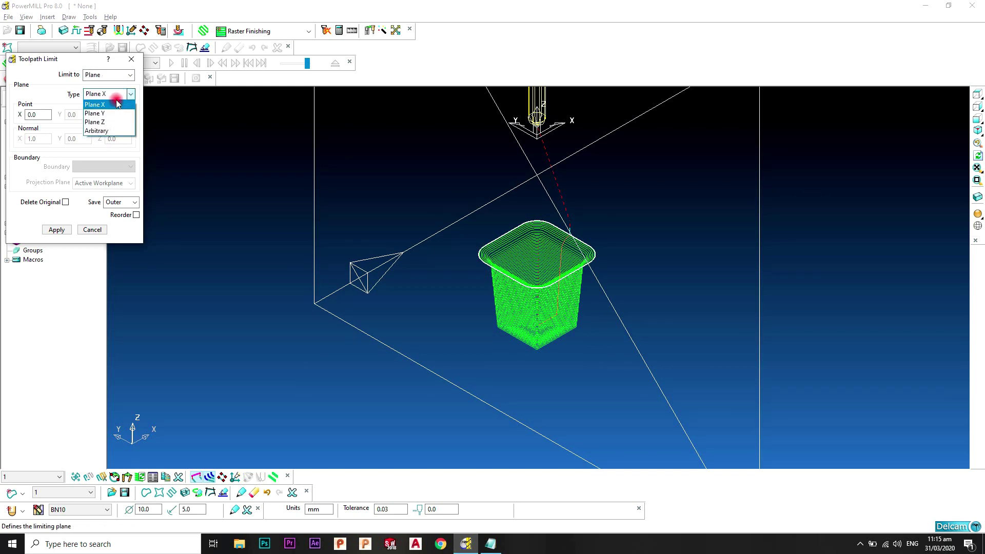
click(117, 104)
Place the X limiting plane through the middle of the pocket at about X -81.34, viewed from above
click(977, 94)
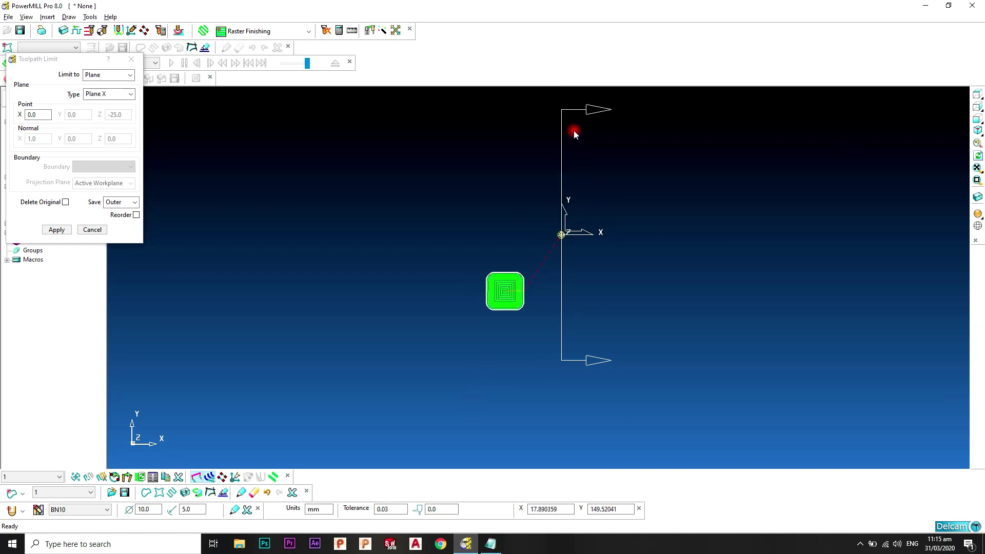
scroll(533, 284, up, 2)
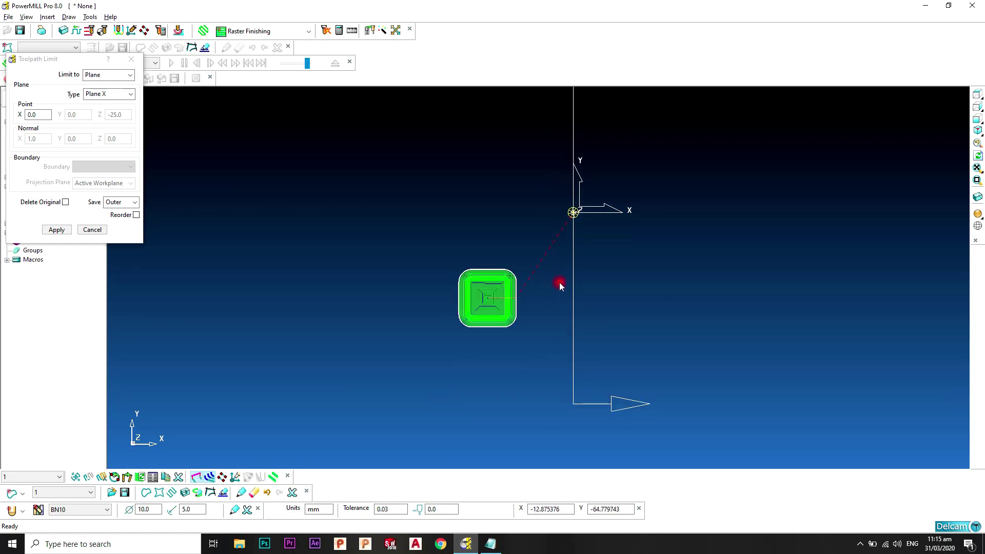
scroll(559, 285, up, 1)
scroll(558, 284, down, 1)
scroll(582, 292, up, 1)
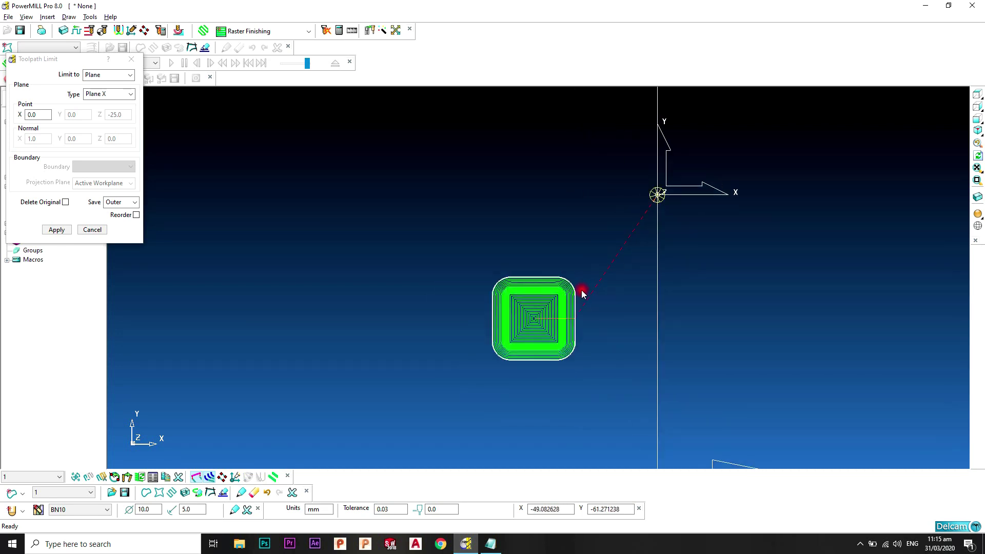
scroll(571, 324, up, 3)
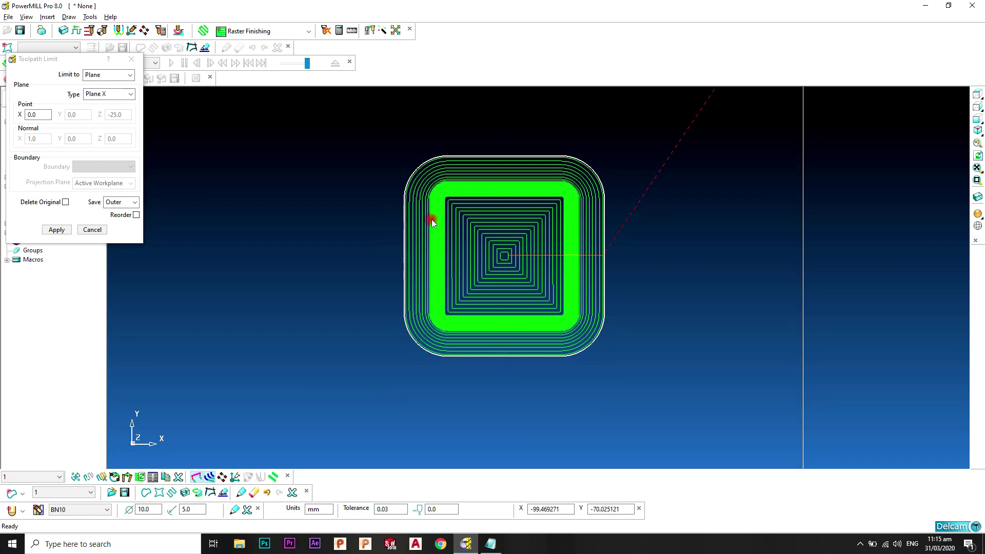
scroll(481, 228, down, 2)
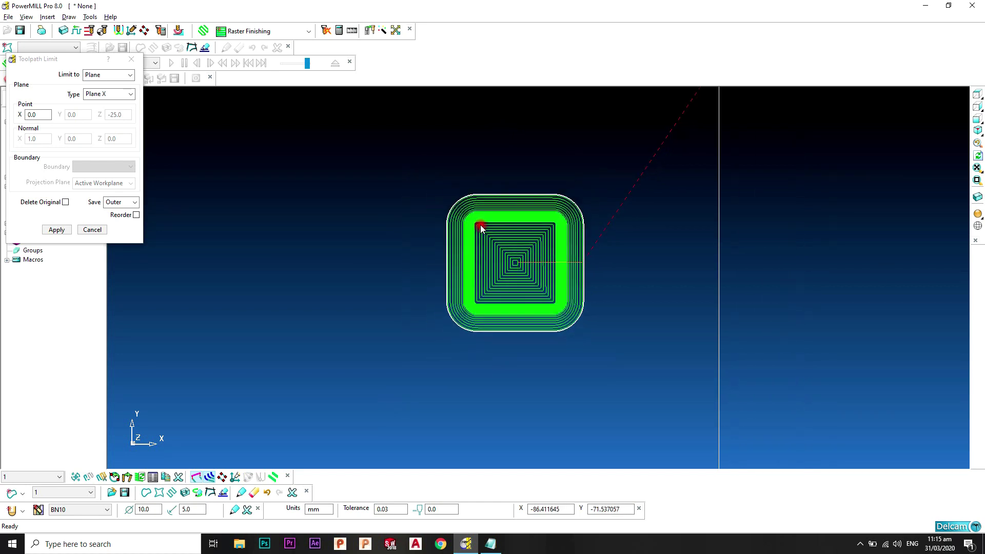
click(512, 175)
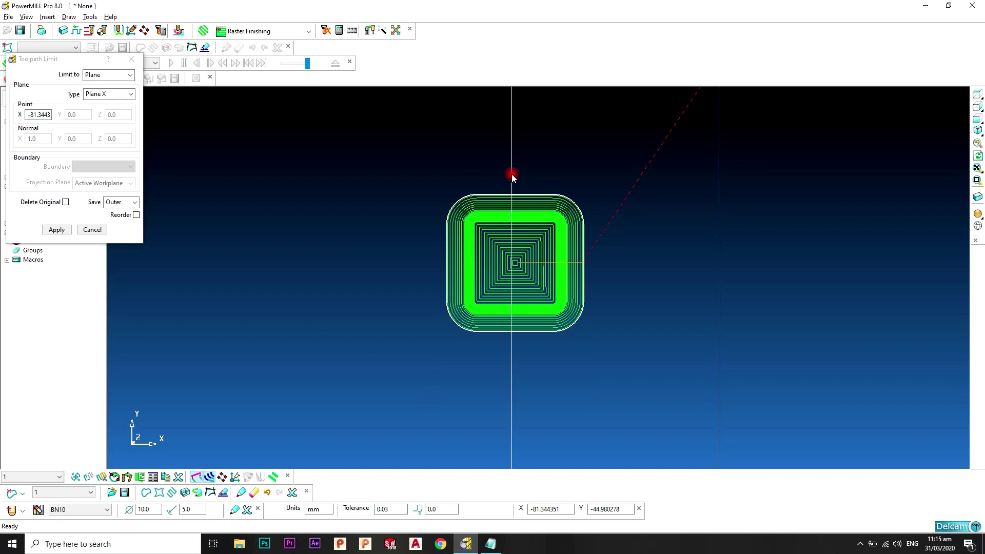
Examine how the X limiting plane and its direction arrows lie across the pocket toolpath
scroll(537, 181, down, 3)
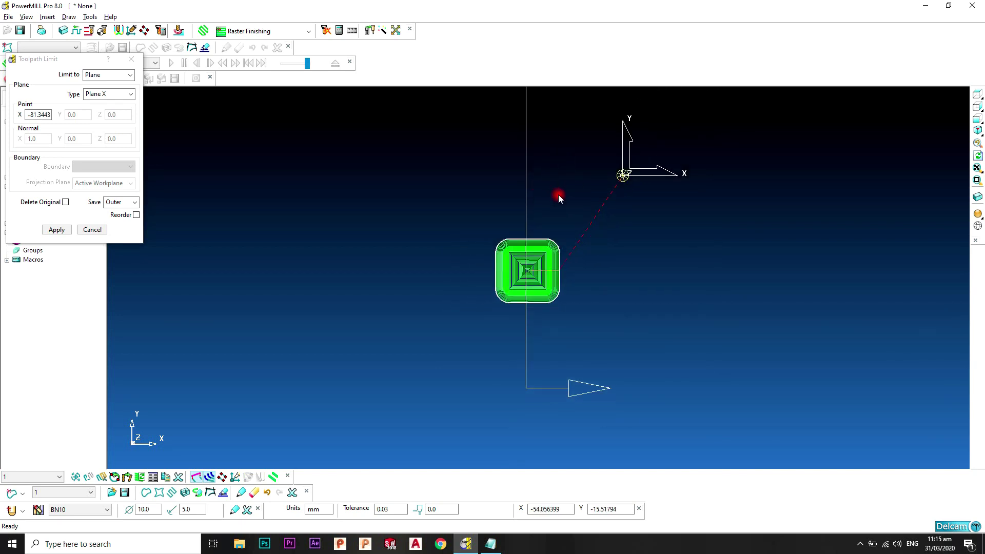
scroll(543, 284, up, 3)
scroll(518, 269, up, 3)
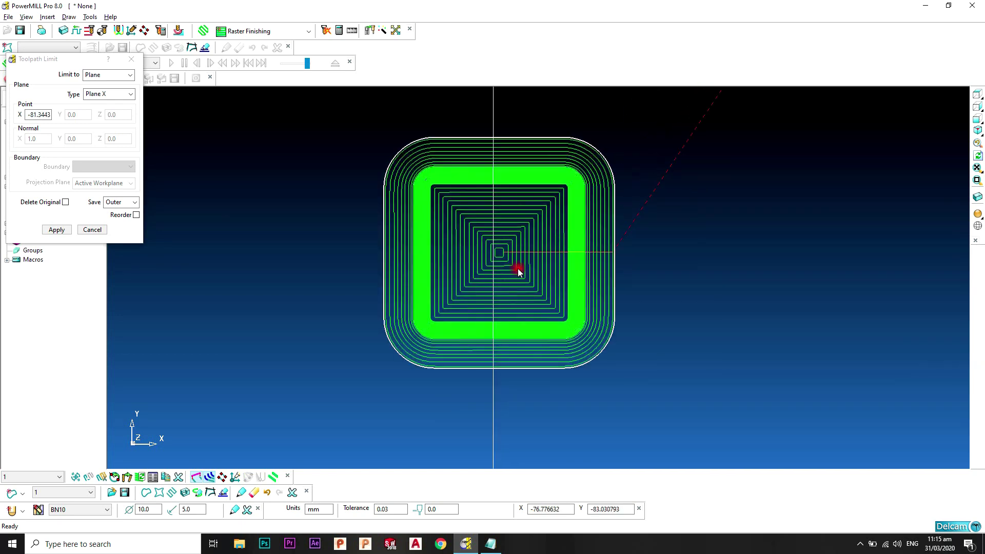
scroll(514, 269, down, 2)
scroll(513, 269, down, 5)
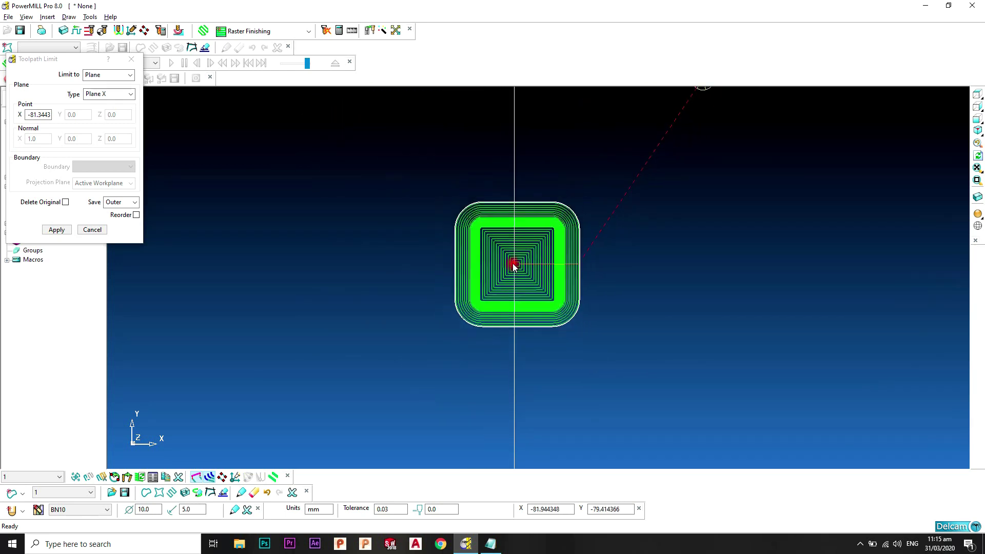
scroll(526, 225, down, 2)
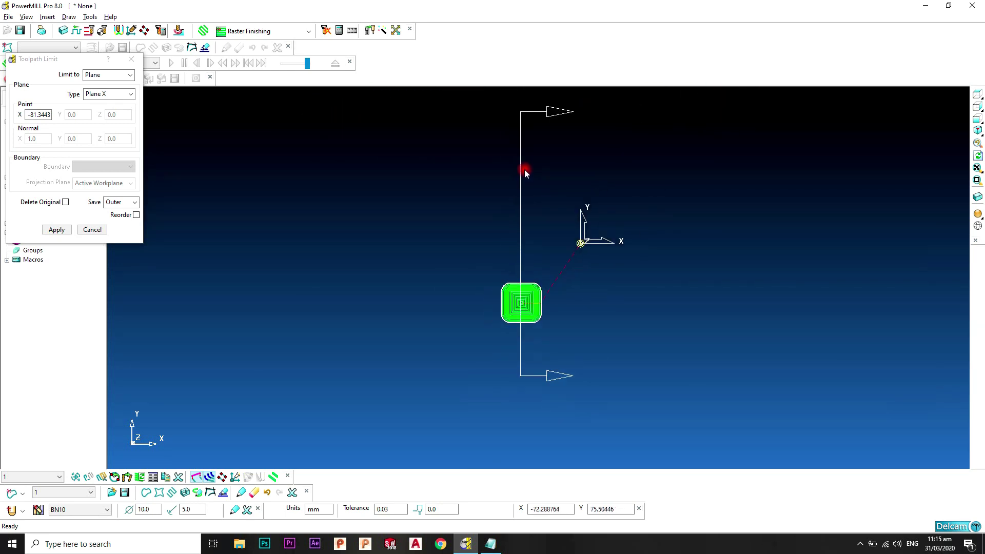
scroll(541, 365, up, 3)
scroll(542, 363, up, 5)
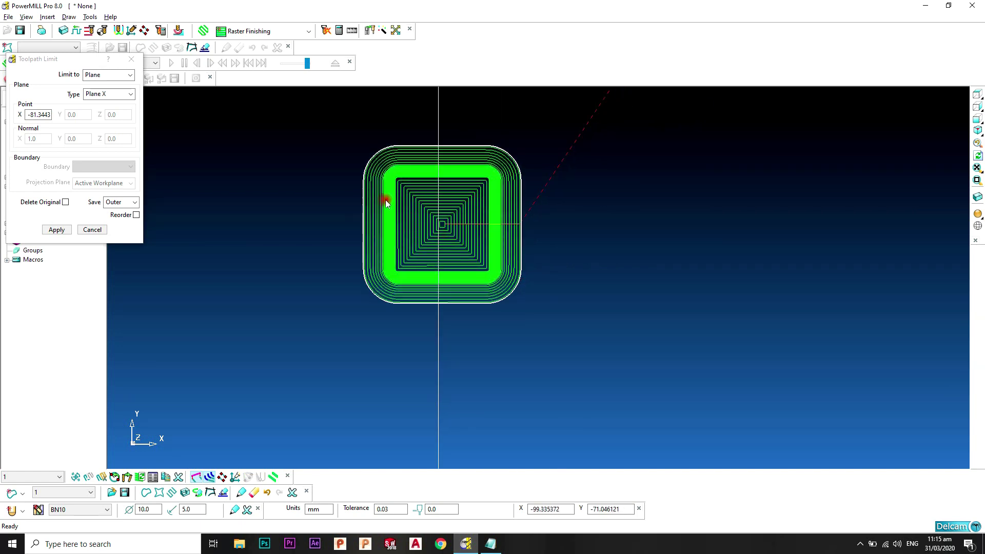
scroll(402, 202, down, 2)
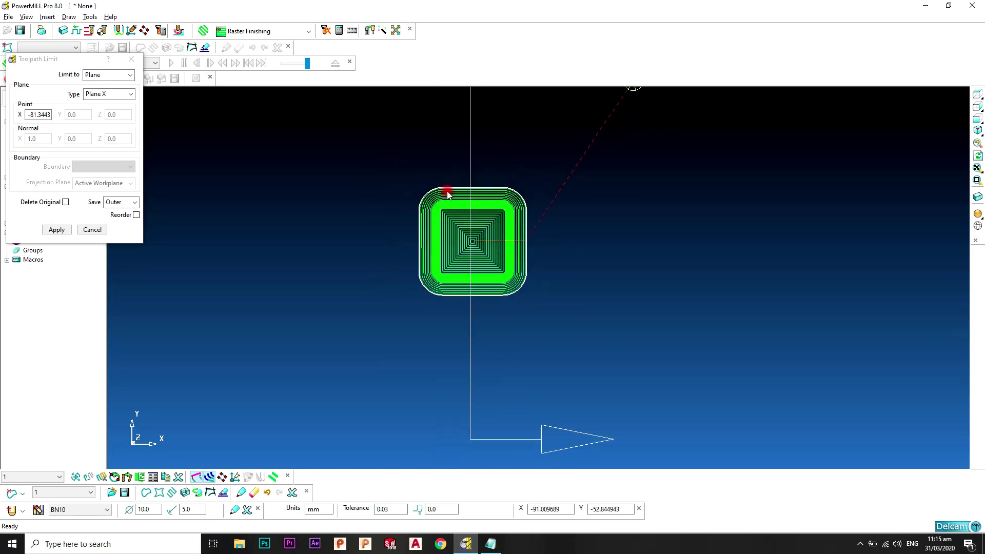
Apply the X plane limit with the Outer portion saved and the original kept, inspect the cut toolpath, and close the limit settings
click(62, 233)
scroll(466, 272, down, 3)
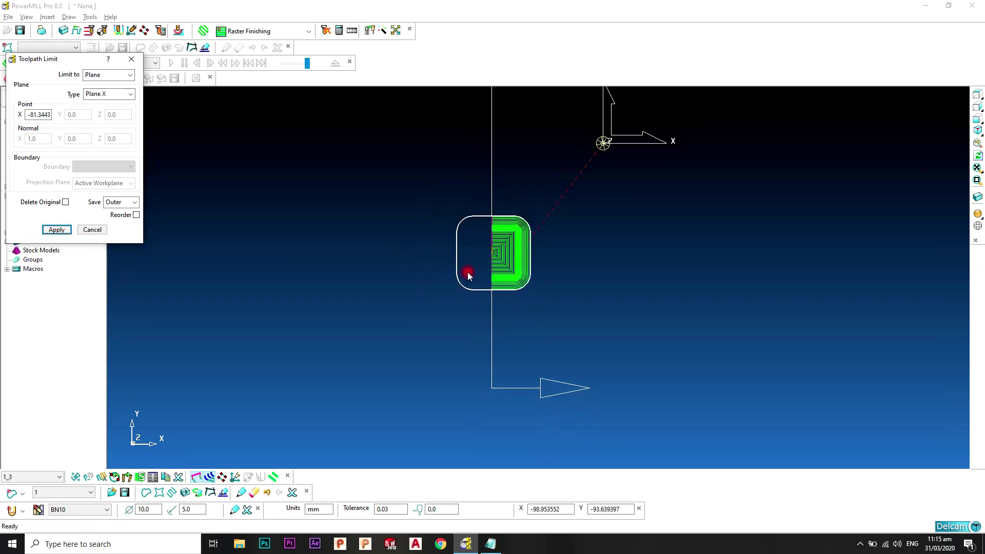
middle_drag(531, 338, 583, 213)
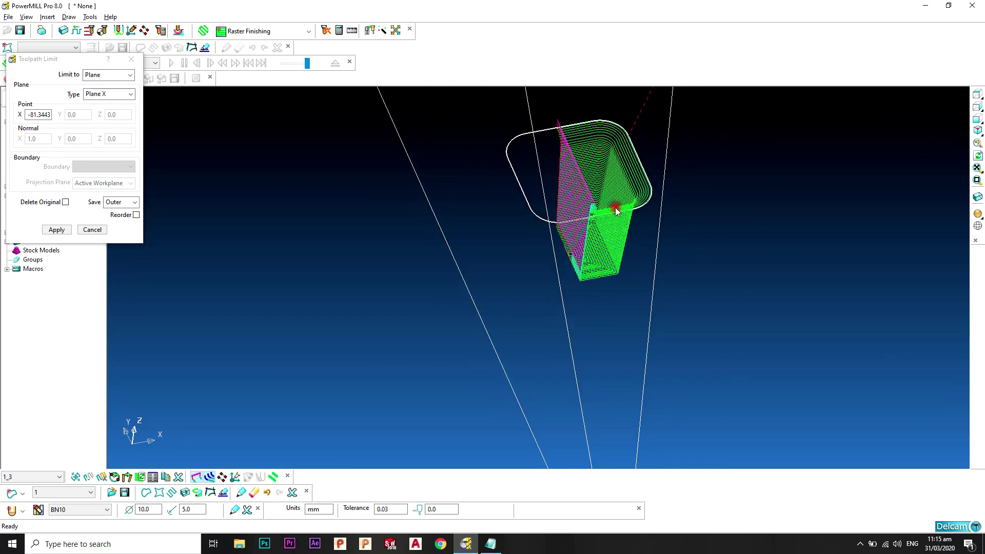
click(92, 229)
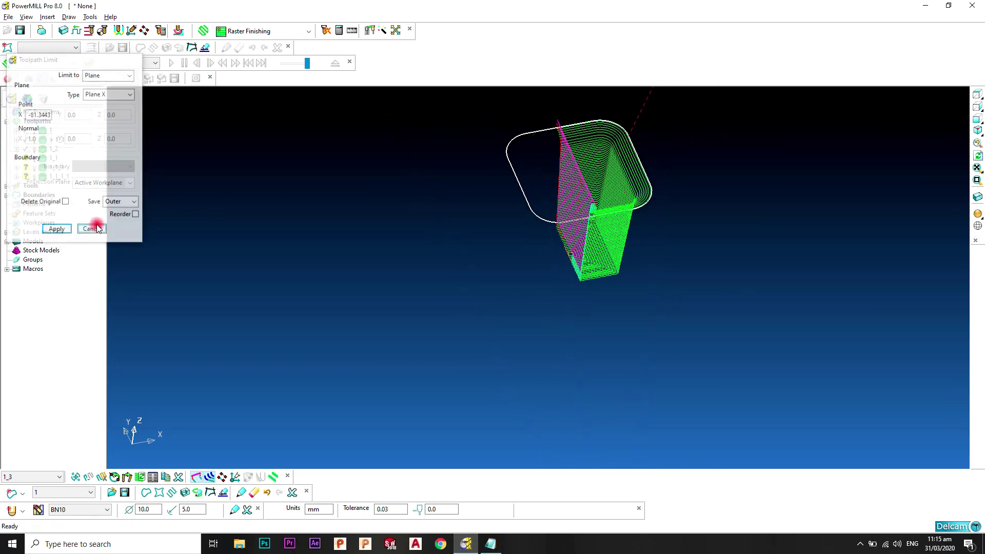
Reactivate the original full toolpath 1
click(47, 130)
click(870, 118)
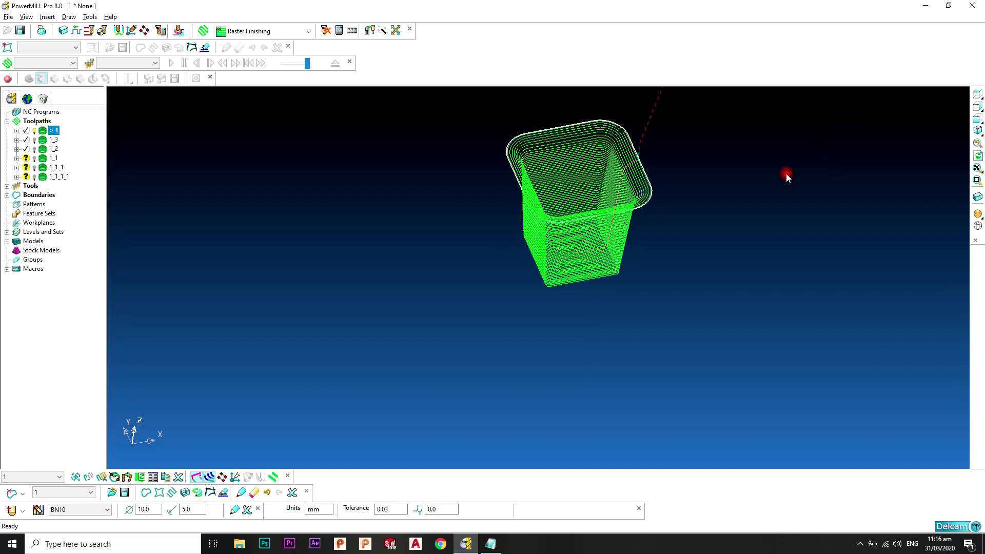
middle_drag(786, 174, 631, 245)
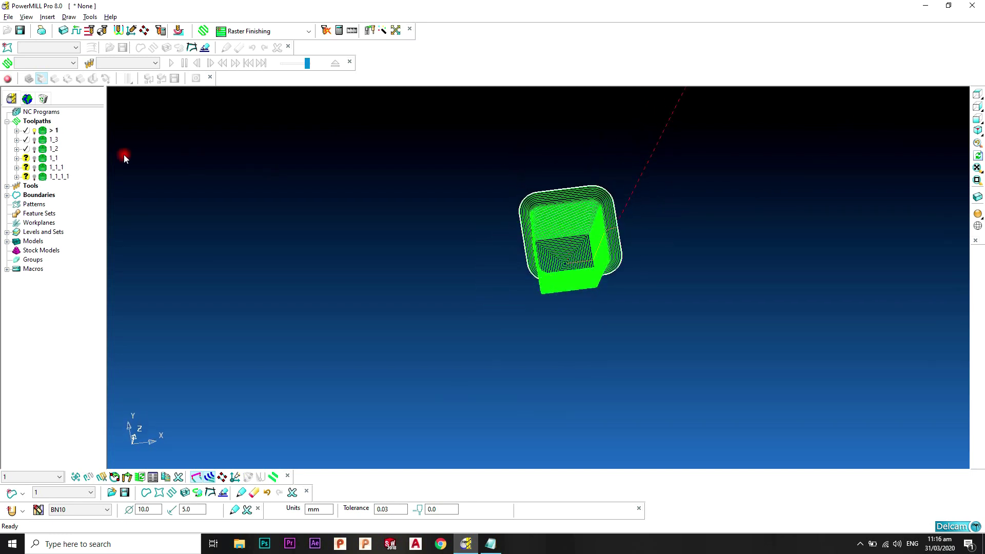
Set toolpath 1 to be limited by a plane of type Plane Y
right_click(48, 132)
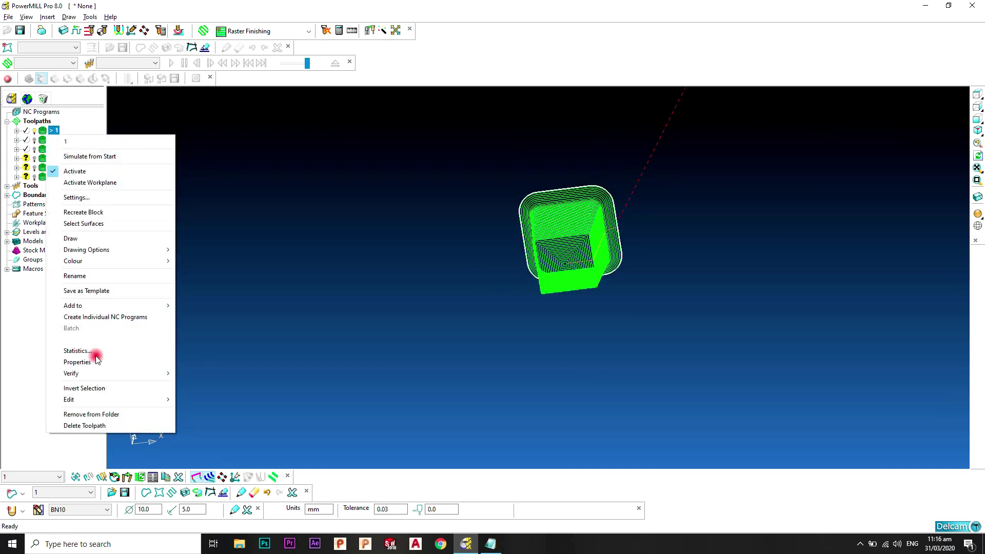
mouse_move(140, 399)
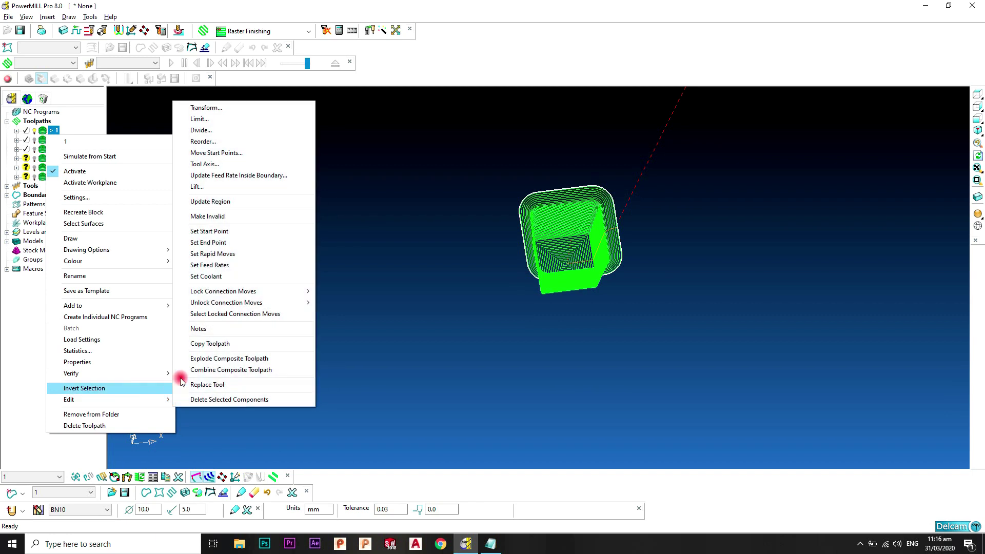
click(229, 121)
click(126, 93)
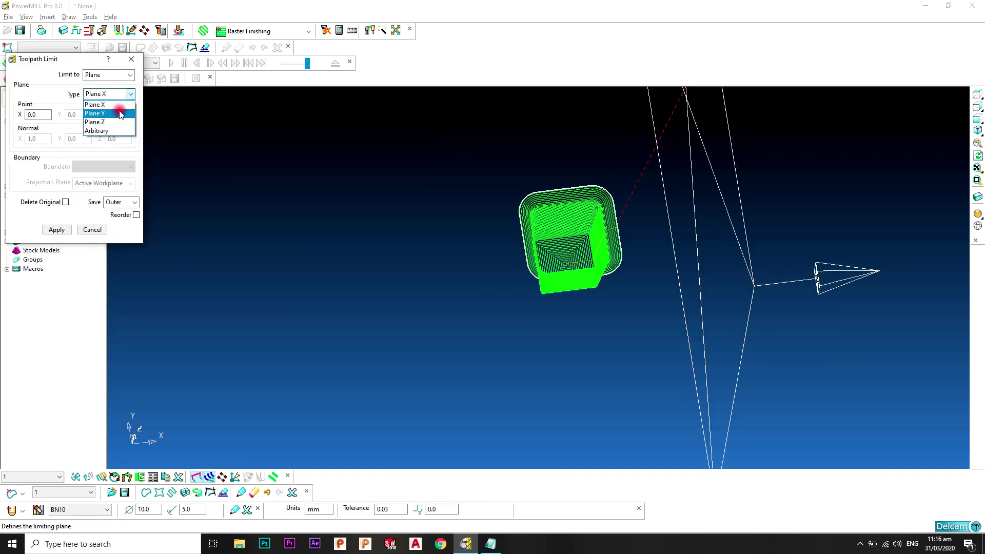
click(120, 113)
Place the Y limiting plane through the pocket centre at about Y -79.88, viewed from above
click(977, 95)
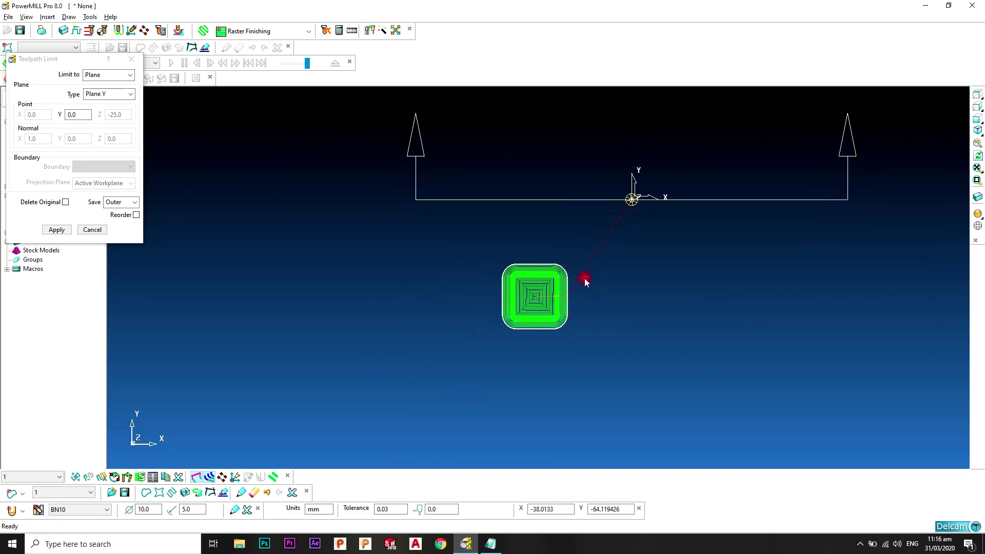
scroll(584, 278, up, 5)
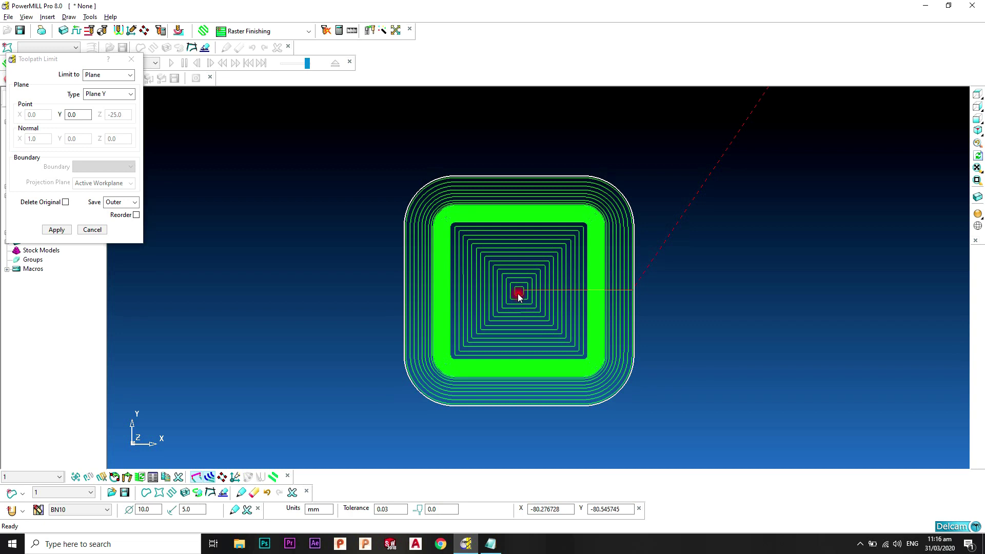
scroll(521, 333, up, 3)
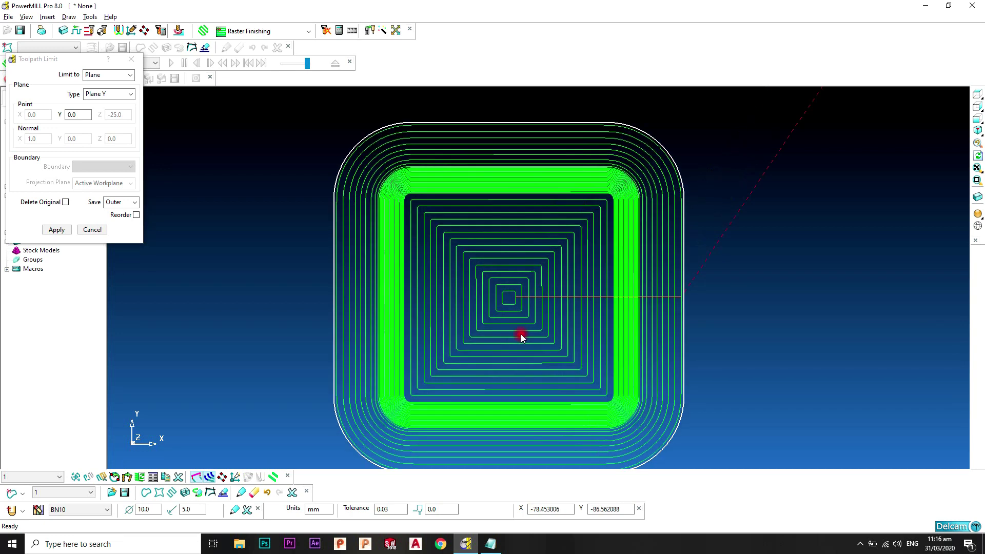
click(502, 302)
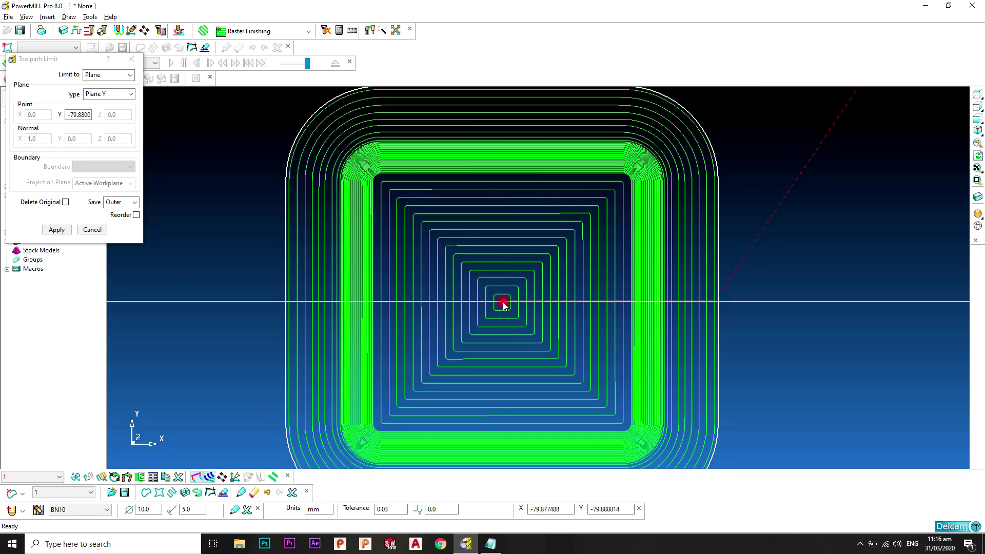
Set the Y plane limit to save the Inner portion of the toolpath and check the plane's direction arrows
scroll(505, 318, down, 4)
scroll(622, 322, down, 3)
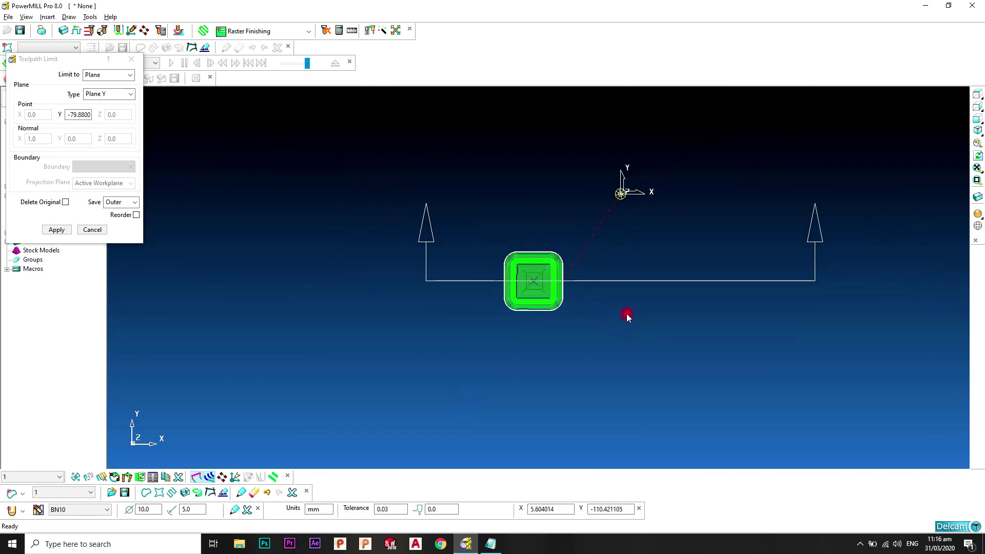
scroll(627, 314, up, 3)
shift+middle_drag(553, 300, 500, 296)
scroll(500, 296, down, 4)
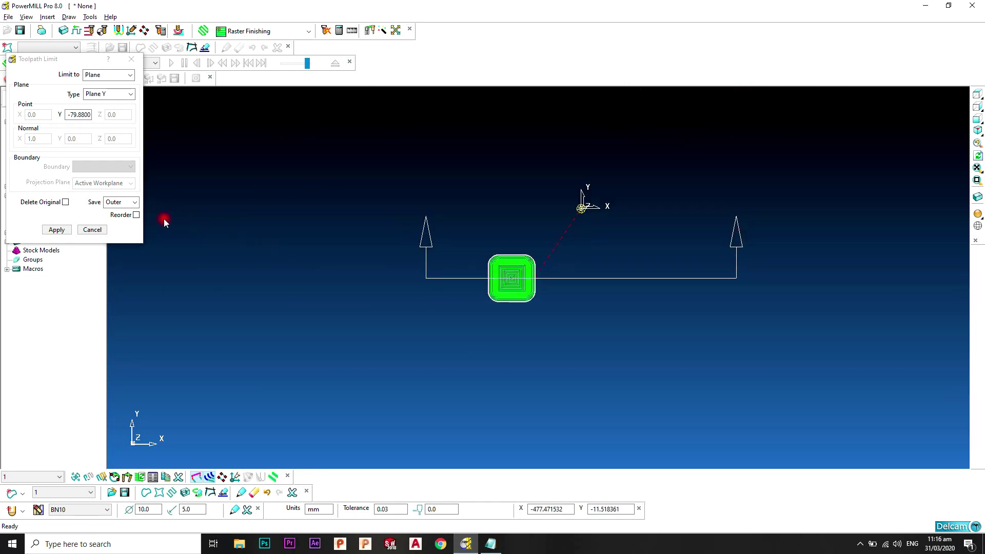
click(133, 202)
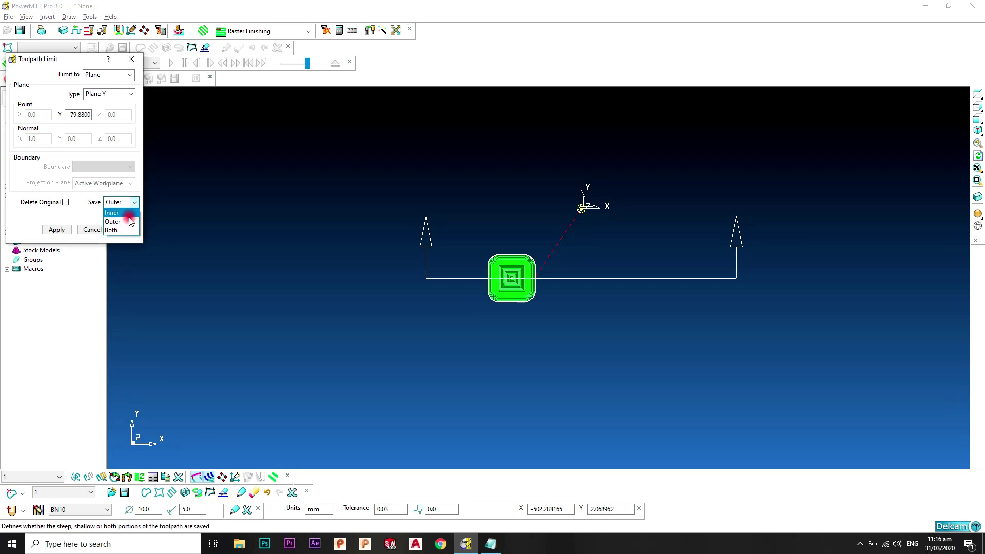
click(129, 214)
scroll(562, 322, up, 3)
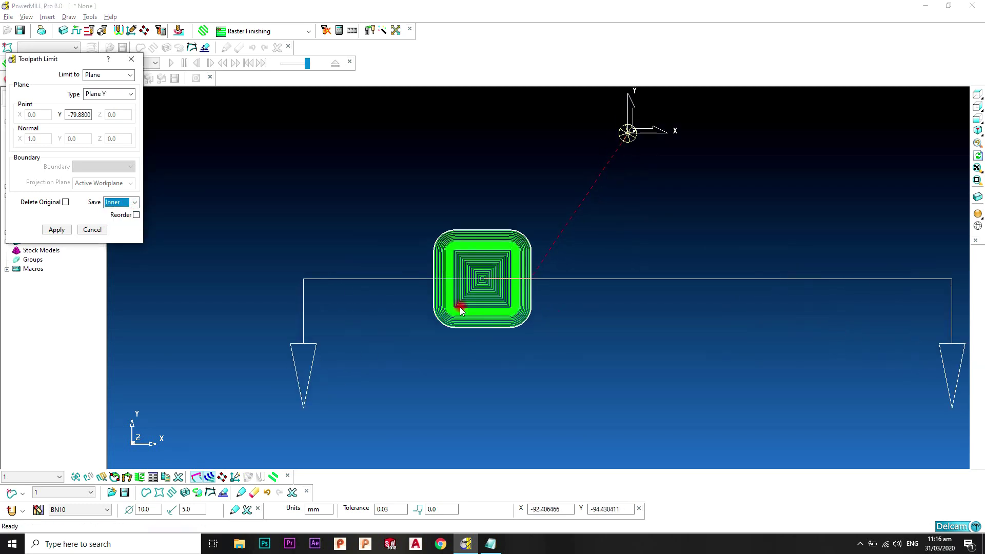
scroll(639, 331, down, 1)
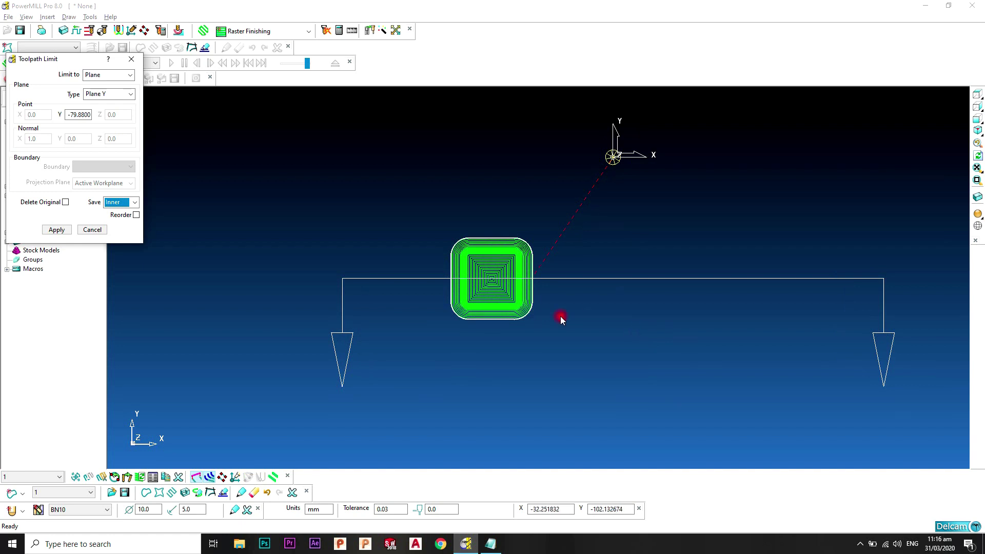
scroll(525, 321, down, 3)
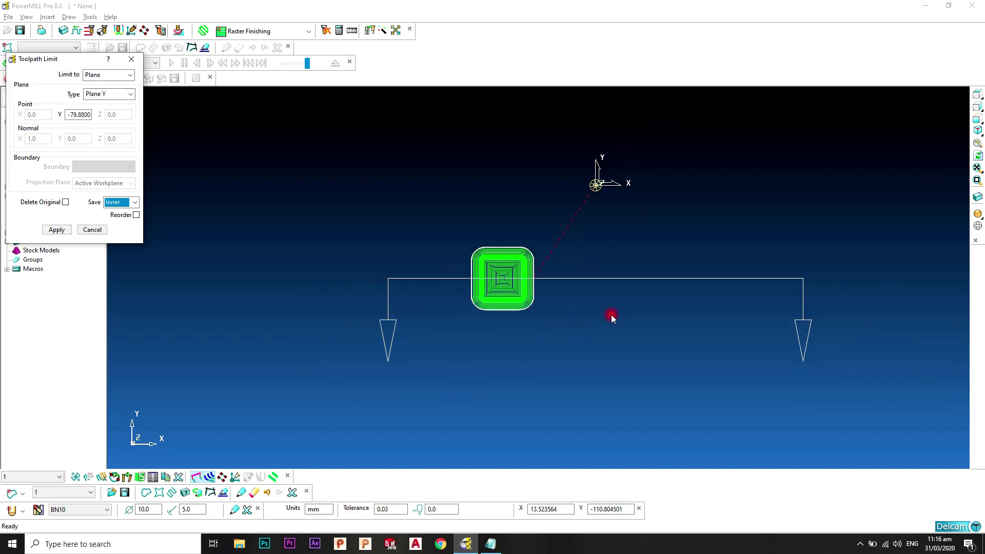
scroll(497, 312, up, 3)
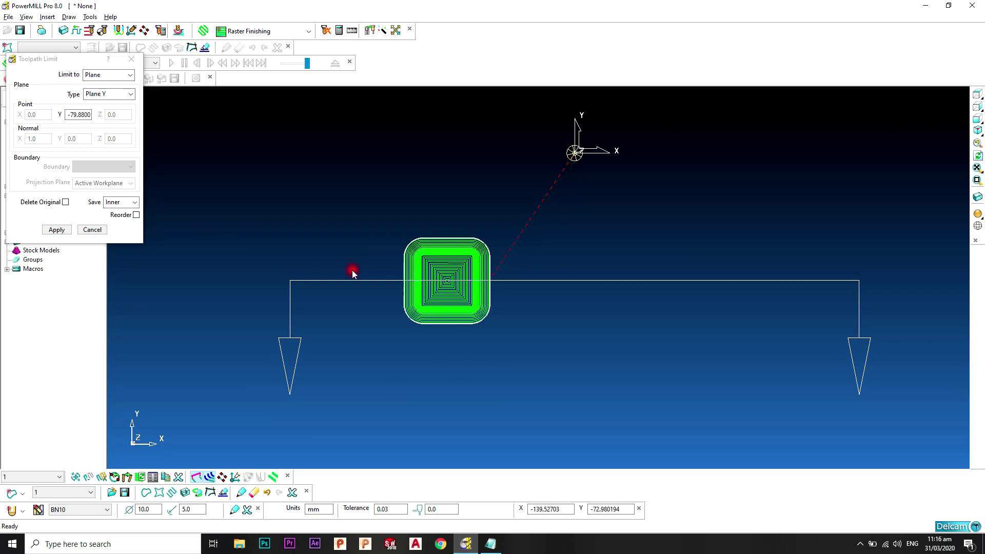
Apply the Y plane limit, close the limit settings and inspect the cut toolpath
click(56, 229)
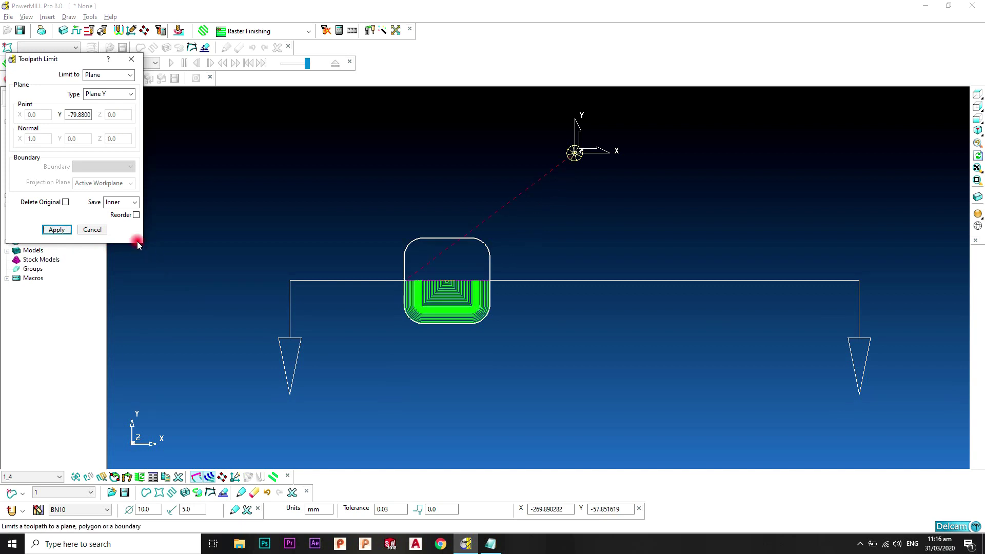
click(95, 229)
scroll(500, 328, up, 2)
middle_drag(501, 328, 514, 294)
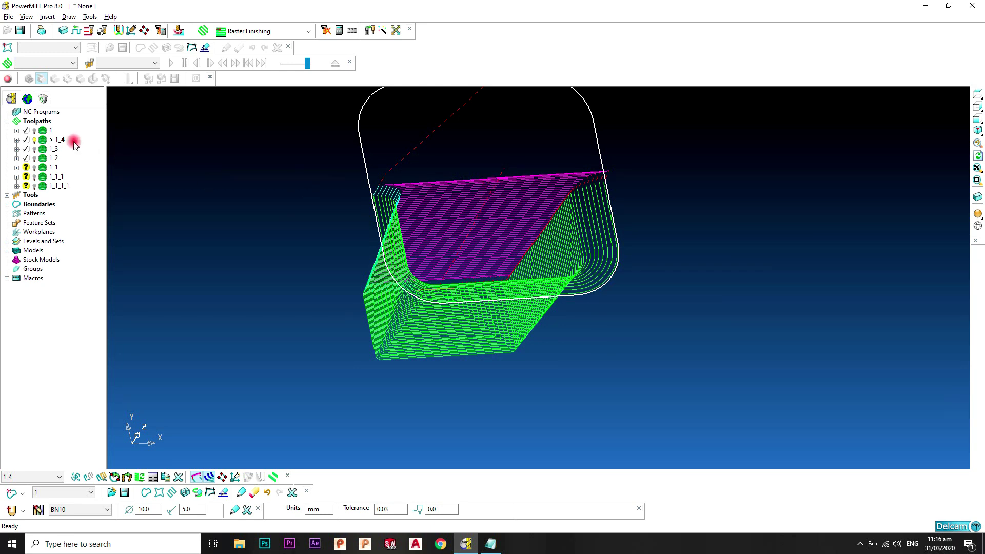
Reactivate the original toolpath 1 and view the whole pocket at an angle
double_click(44, 131)
scroll(598, 257, down, 4)
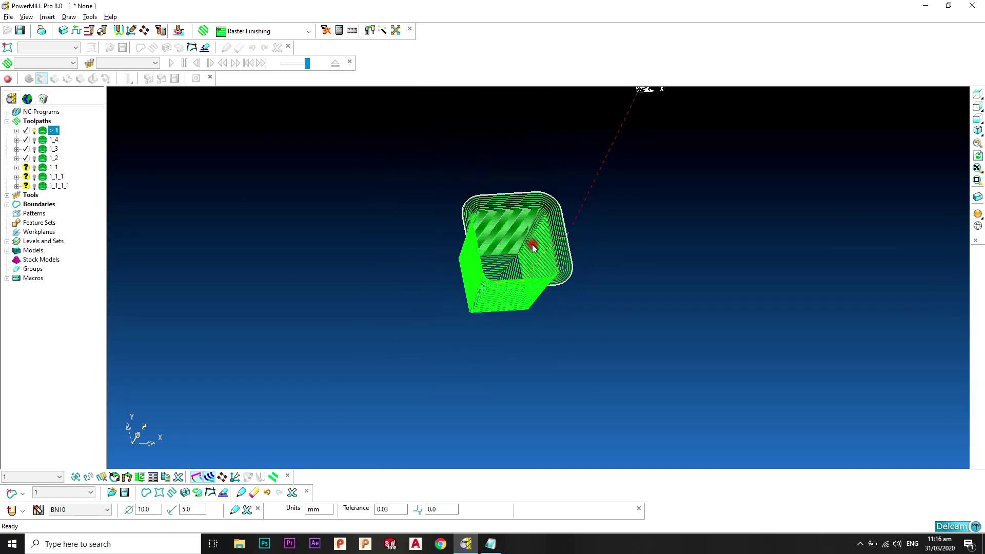
middle_drag(532, 248, 457, 233)
Set toolpath 1 to be limited by a plane of type Plane Z
right_click(47, 132)
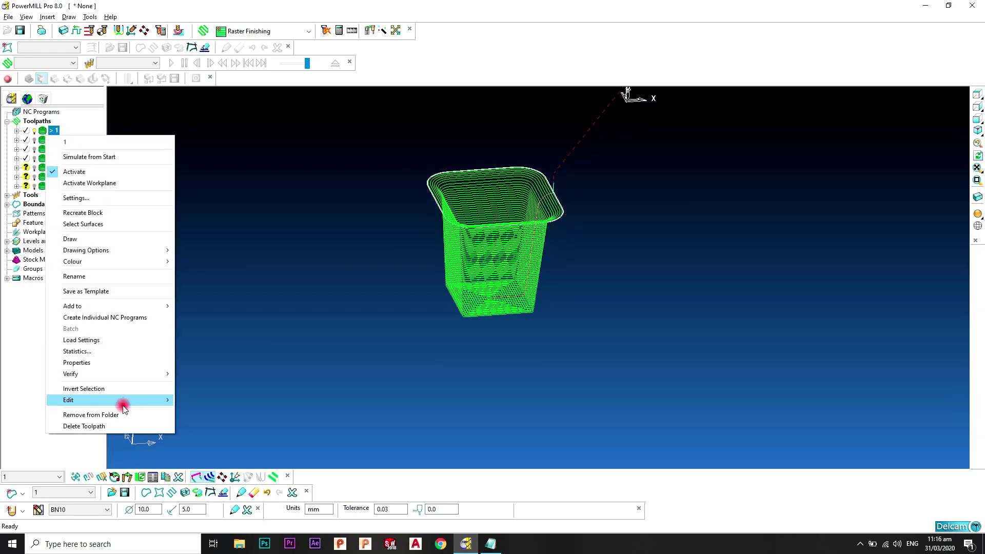
mouse_move(133, 405)
click(233, 125)
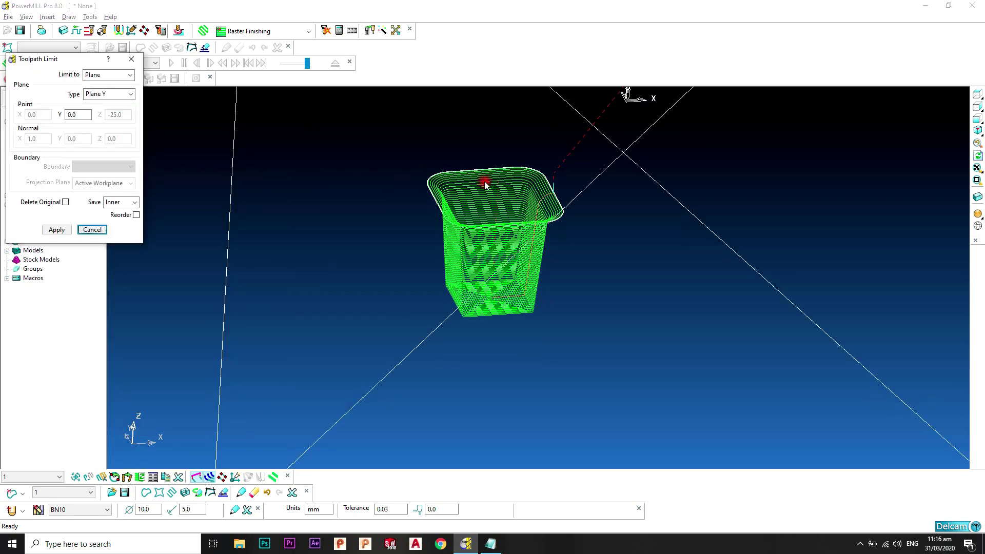
click(131, 94)
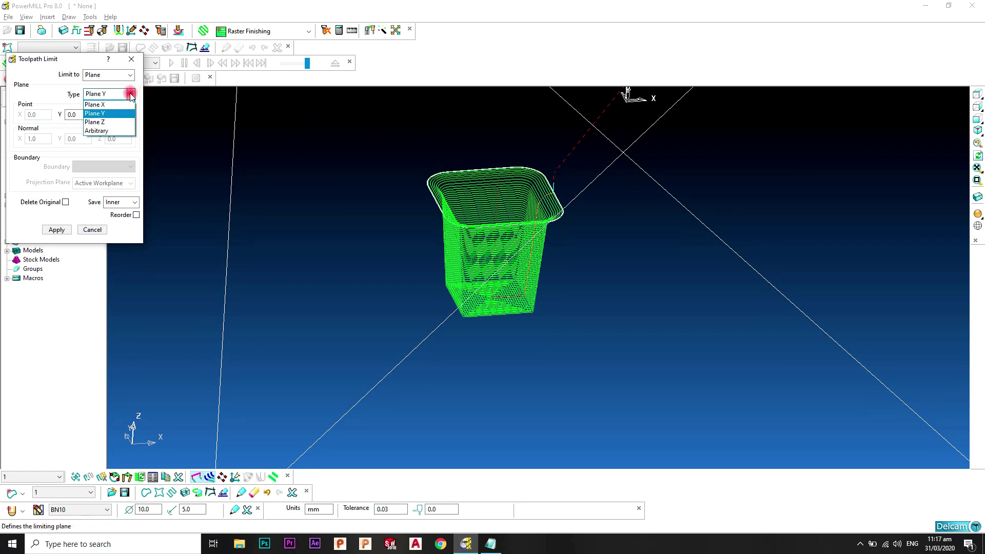
click(120, 122)
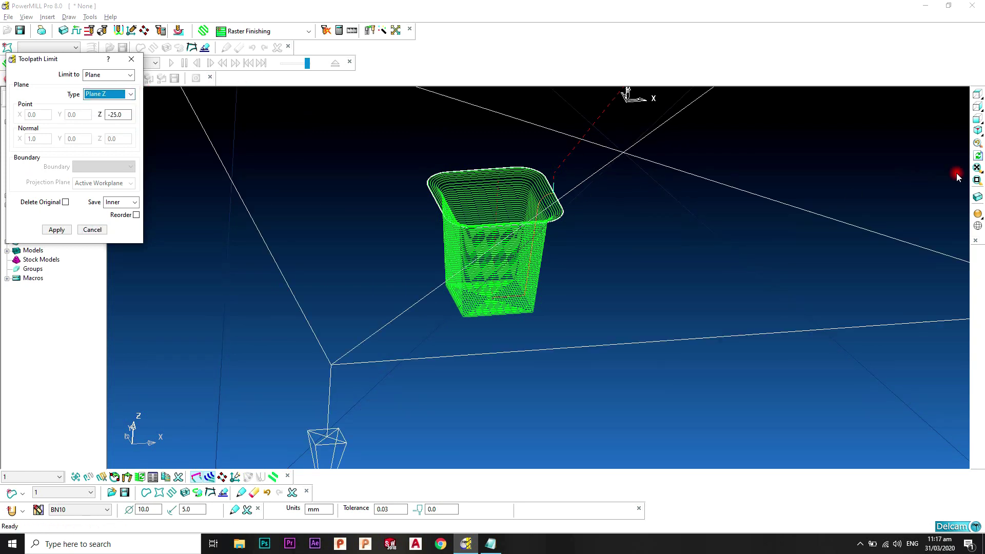
Place the Z limiting plane just below the pocket's flared rim at about Z -4.03, viewed from the front
click(977, 118)
scroll(601, 237, down, 5)
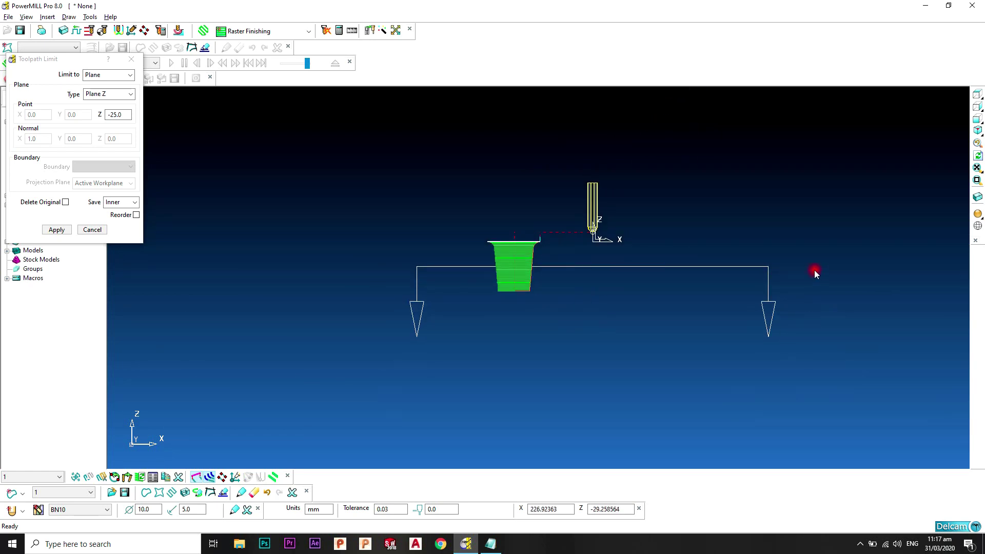
scroll(522, 296, up, 6)
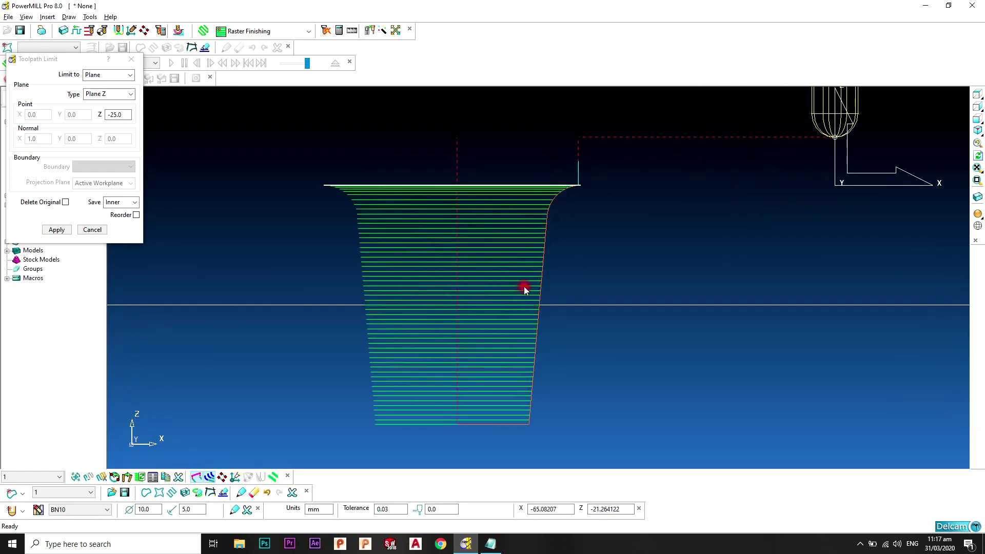
click(574, 187)
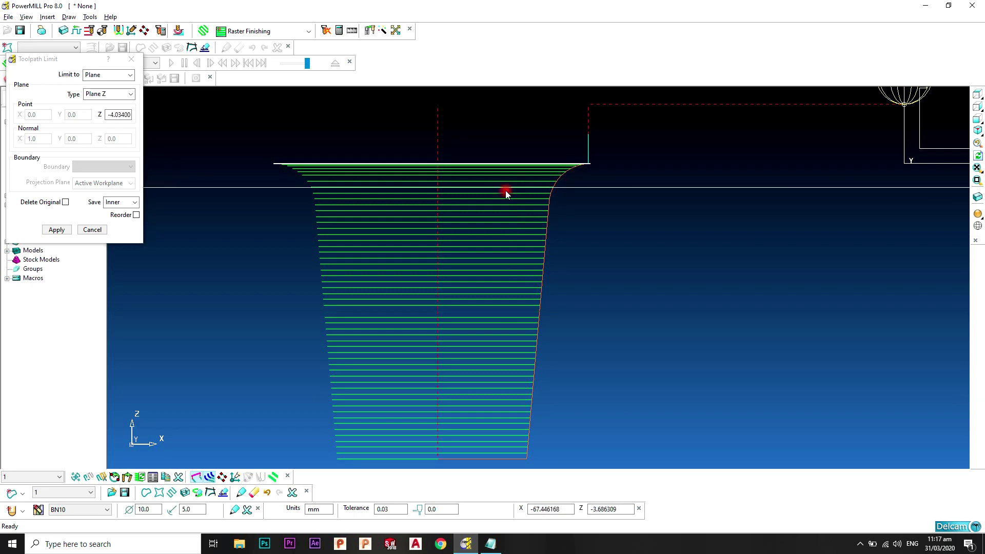
scroll(580, 191, down, 3)
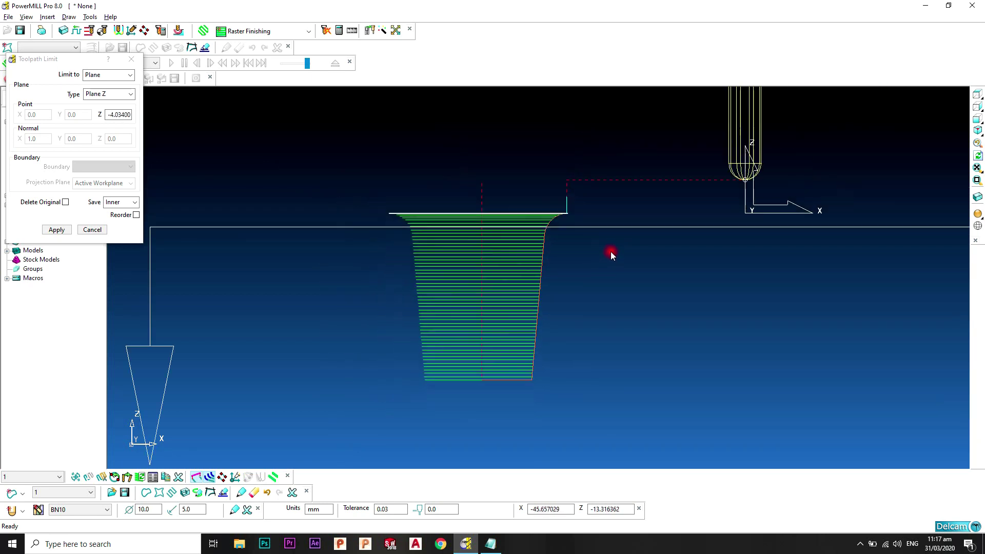
scroll(650, 265, down, 2)
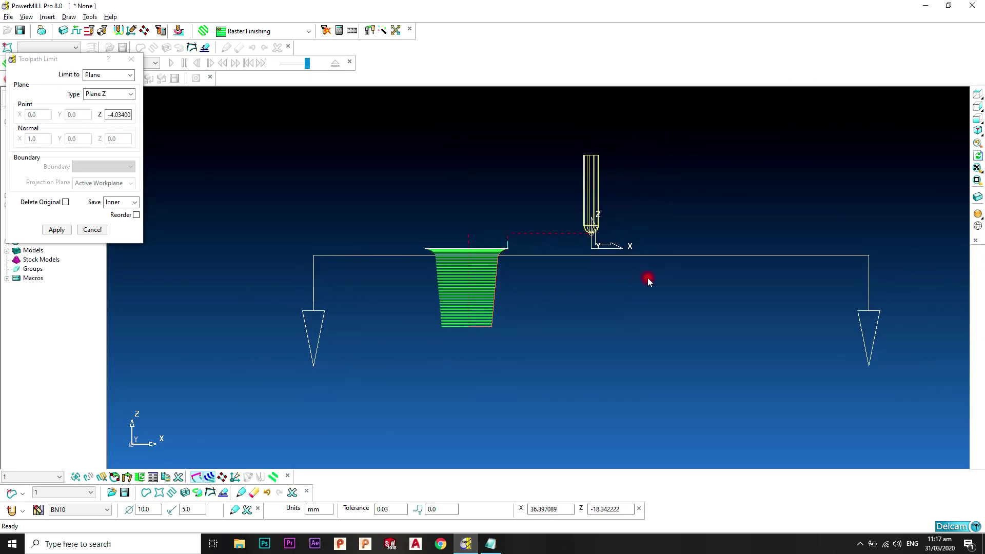
scroll(481, 288, up, 4)
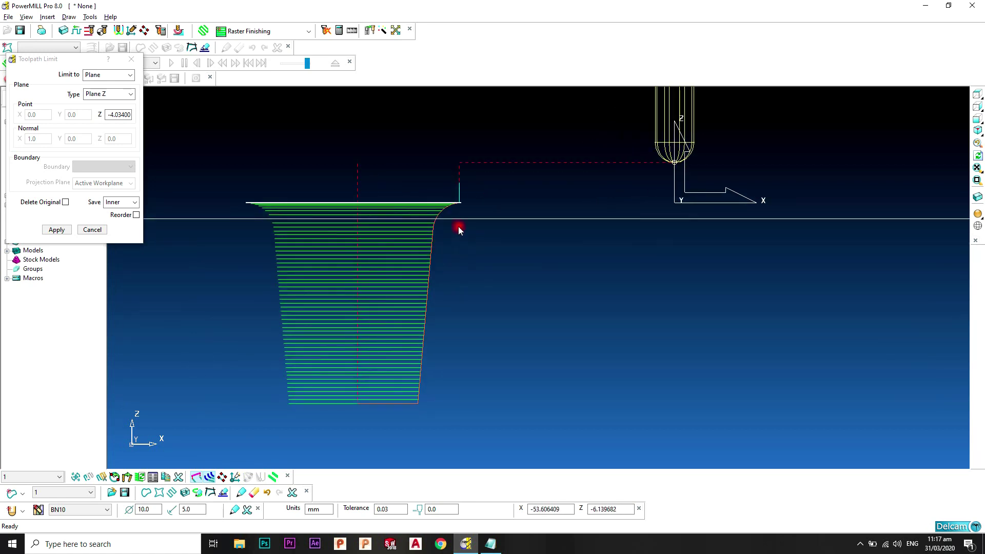
scroll(452, 219, down, 2)
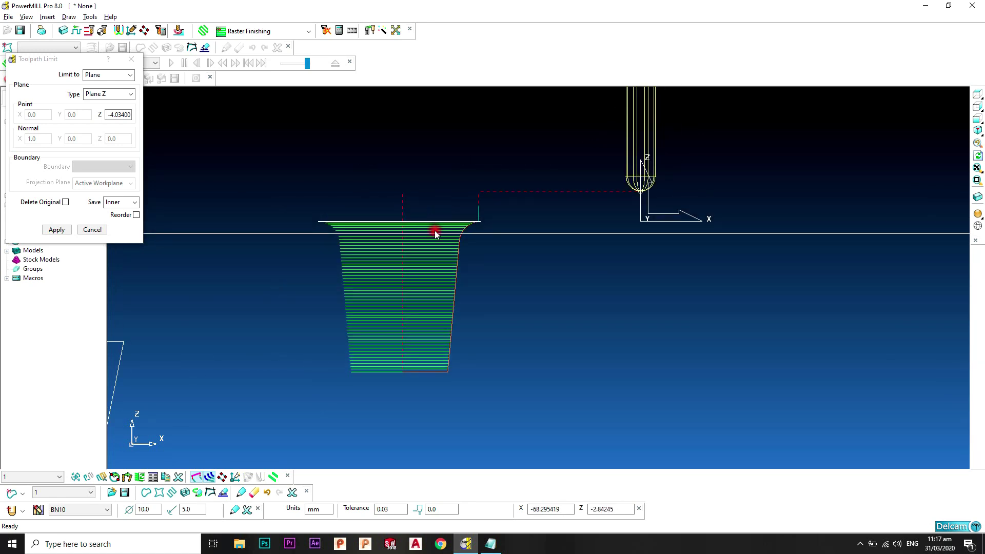
scroll(444, 229, down, 2)
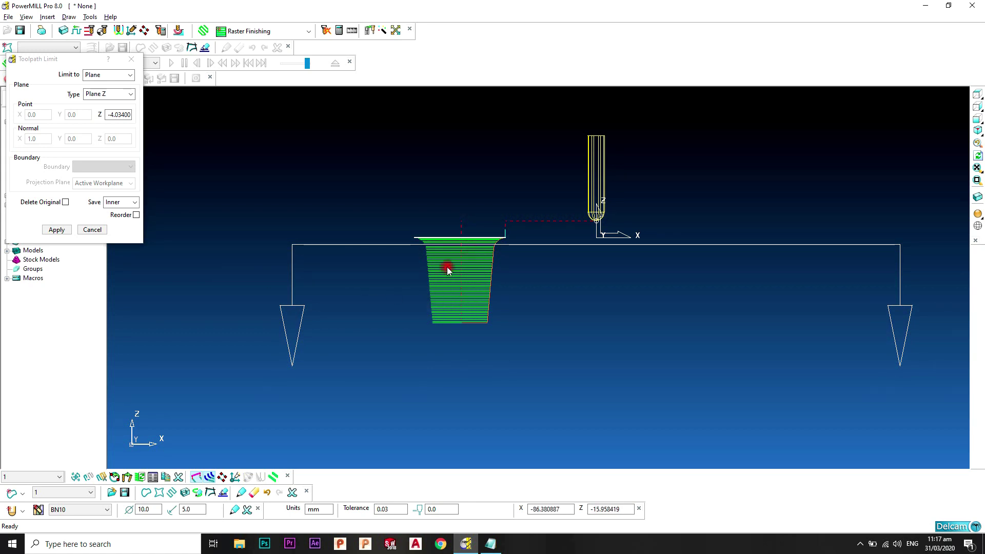
Apply the Z plane limit with the Inner portion saved, and reactivate the original toolpath 1
click(58, 229)
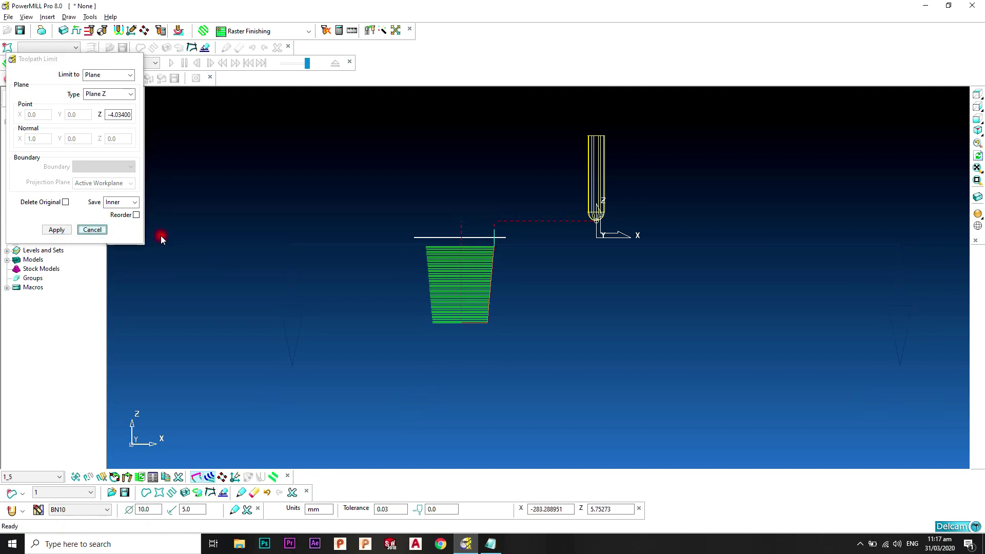
click(46, 131)
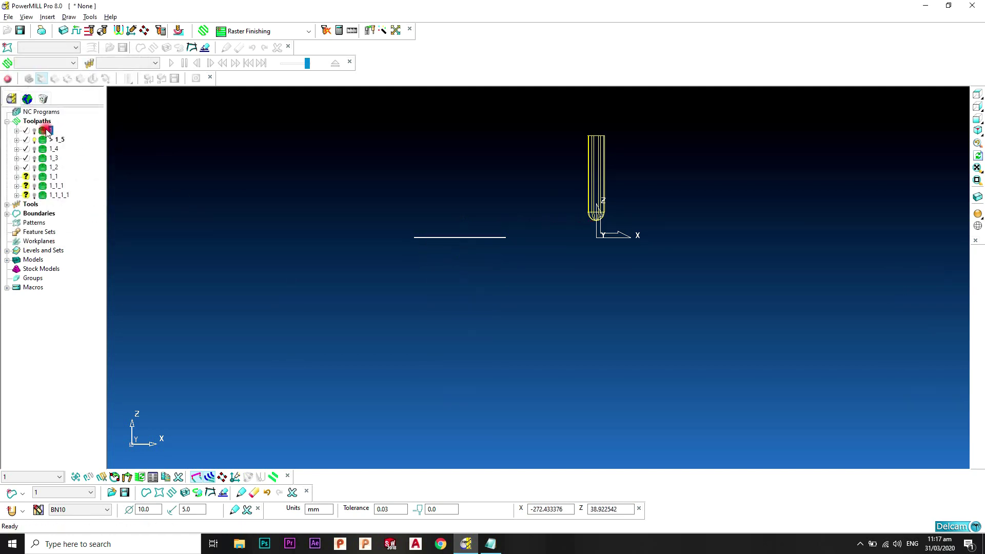
double_click(46, 130)
middle_drag(454, 246, 427, 299)
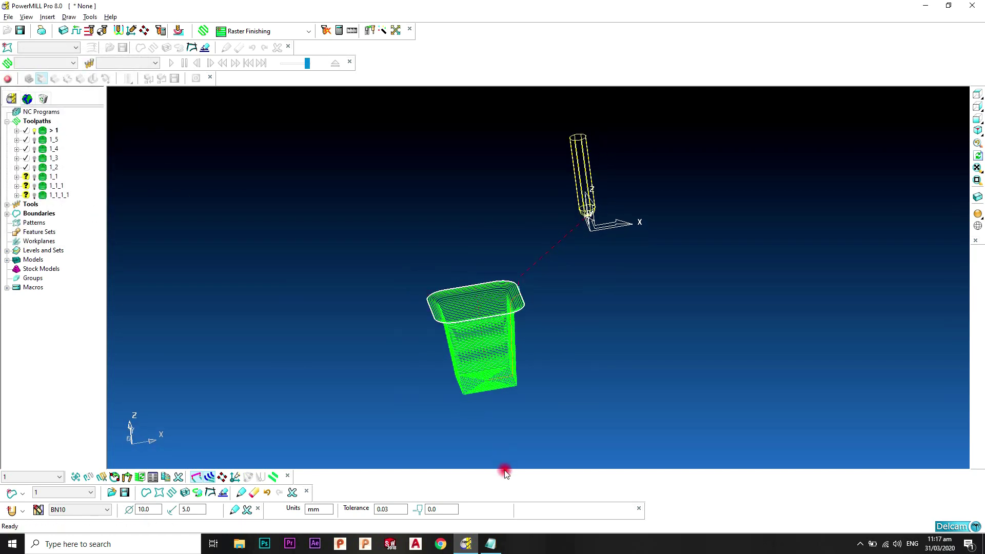
Check the list of toolpath editing topics in Notepad and return to PowerMILL
click(490, 544)
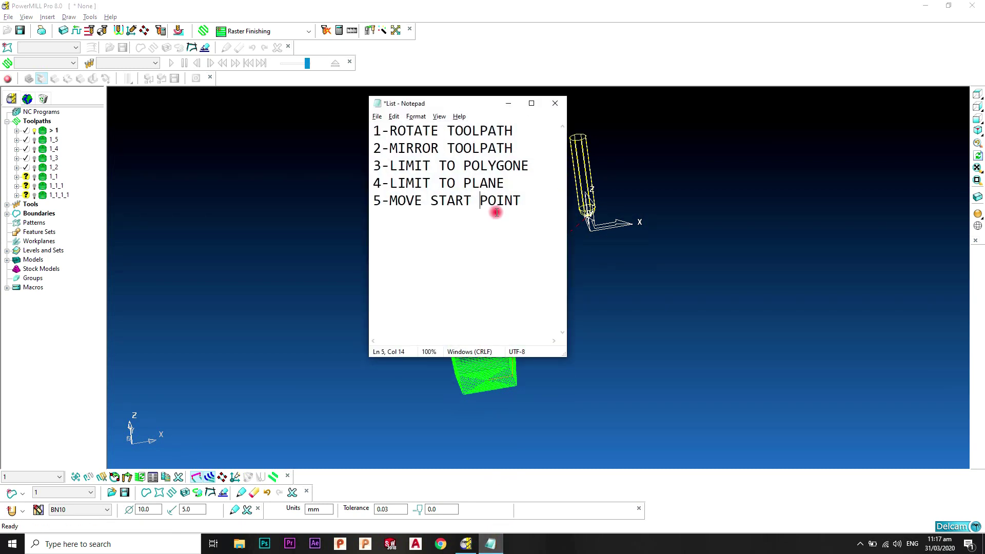
click(508, 103)
middle_drag(522, 258, 543, 261)
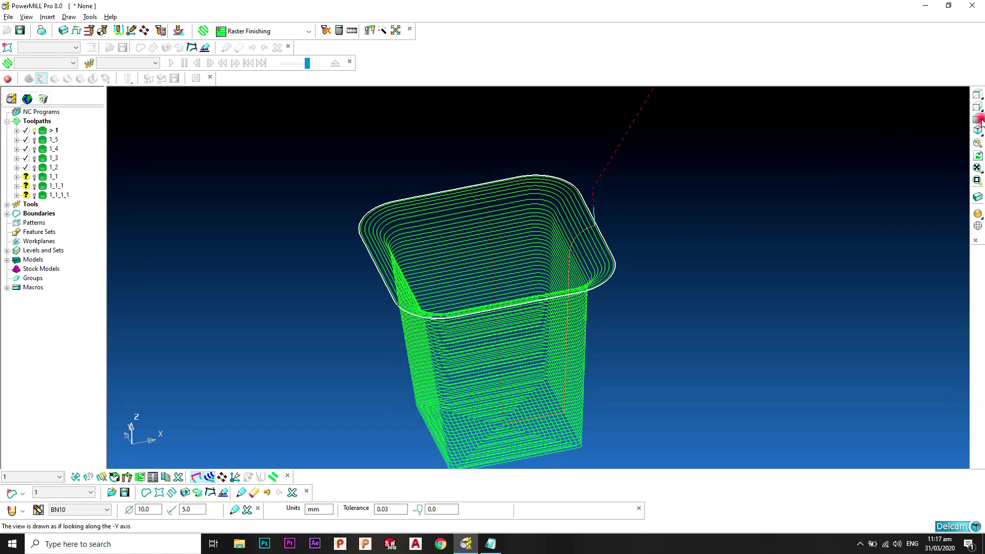
Select the upper passes of toolpath 1 around the flared rim with a selection window in the front view
click(977, 119)
scroll(468, 209, up, 2)
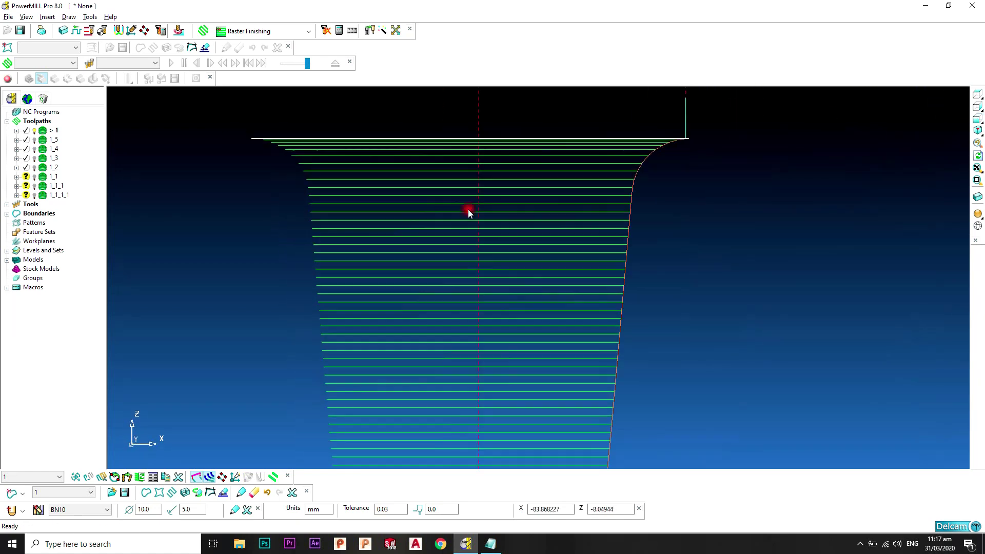
shift+middle_drag(468, 210, 585, 227)
shift+middle_drag(776, 251, 653, 236)
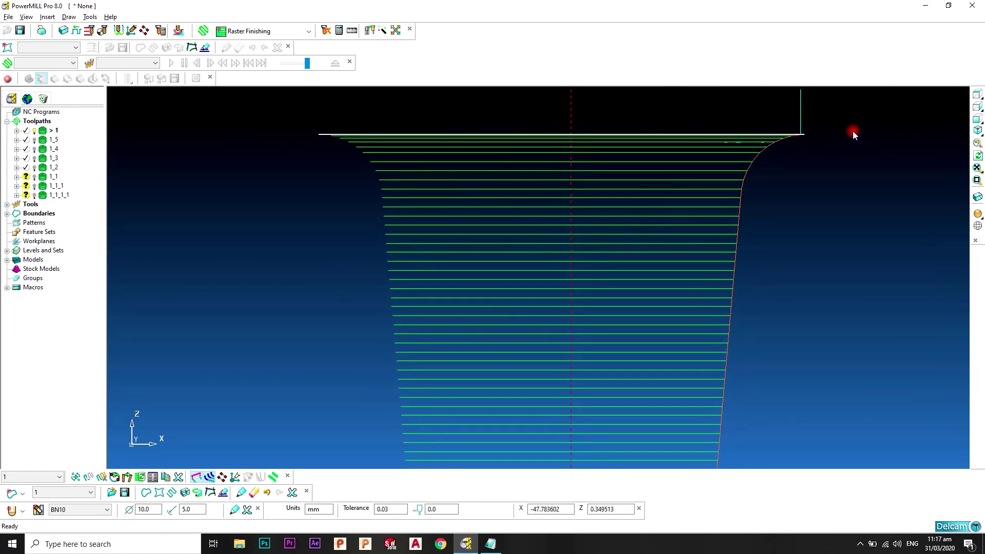
drag(897, 104, 277, 239)
scroll(563, 249, down, 2)
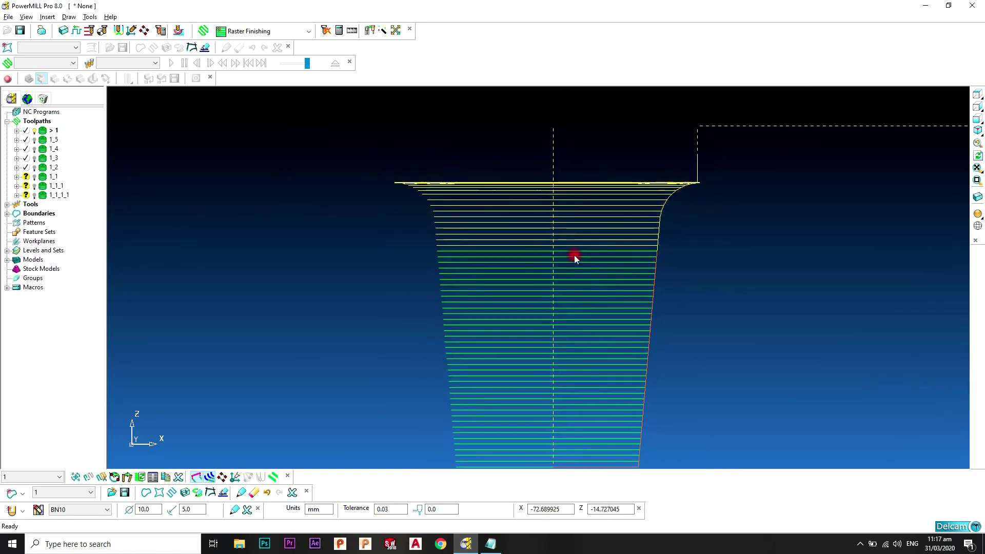
shift+middle_drag(574, 257, 473, 179)
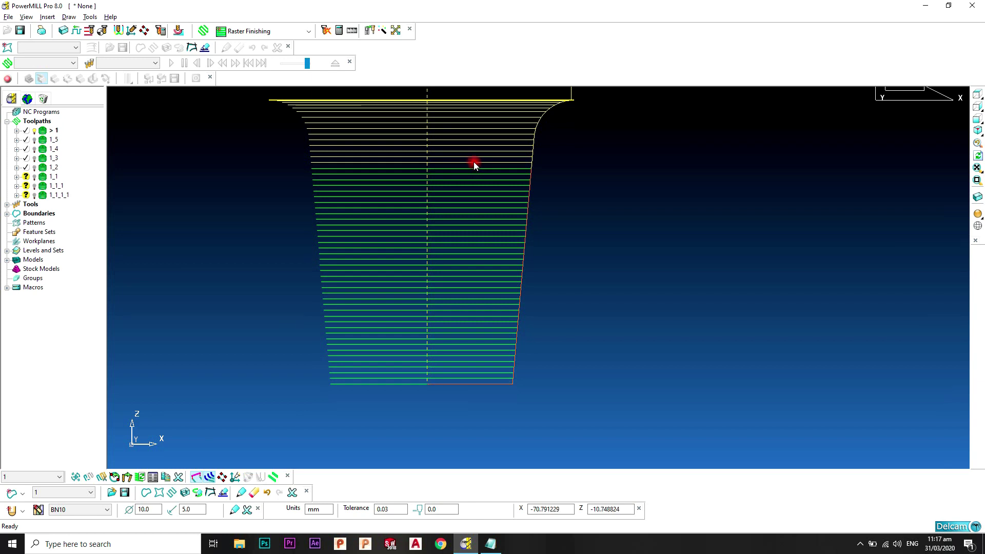
Delete the selected upper passes from toolpath 1 and inspect the remaining passes in the pocket
right_click(473, 164)
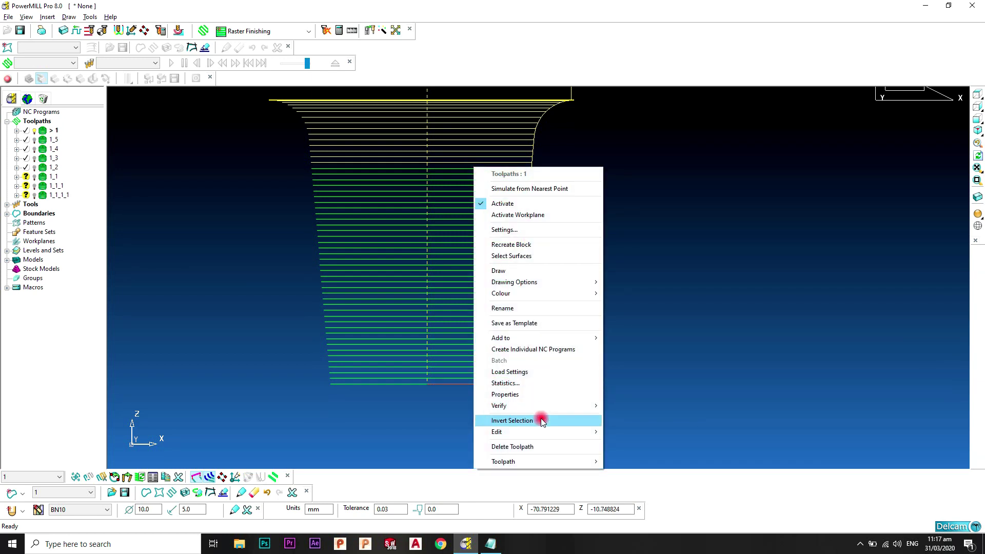
mouse_move(588, 436)
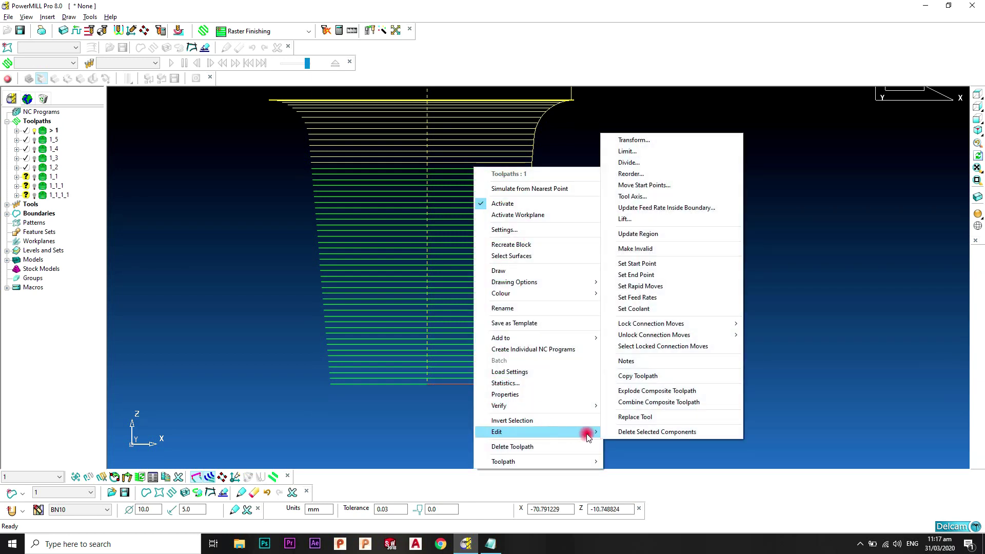
click(638, 432)
middle_drag(516, 332, 562, 295)
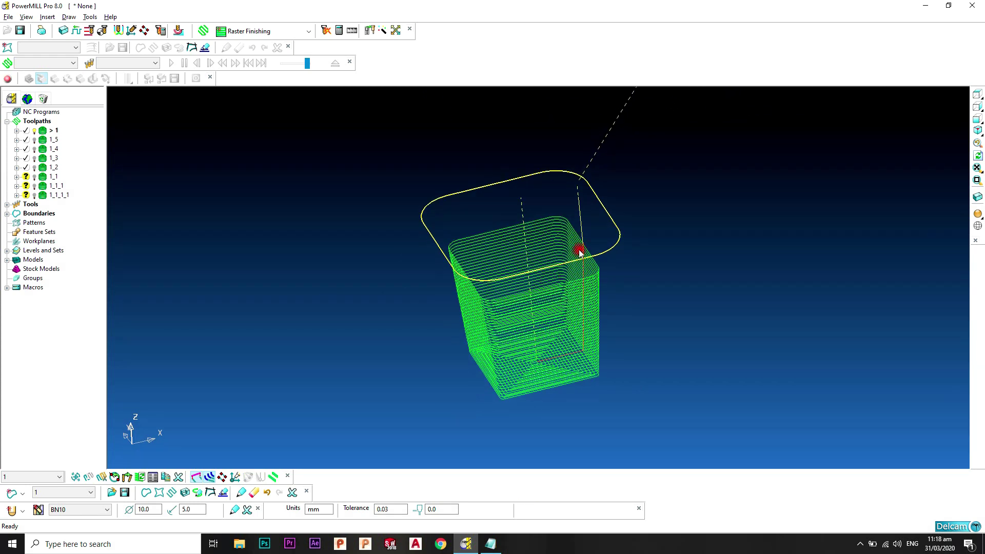
middle_drag(547, 235, 554, 317)
scroll(559, 314, down, 2)
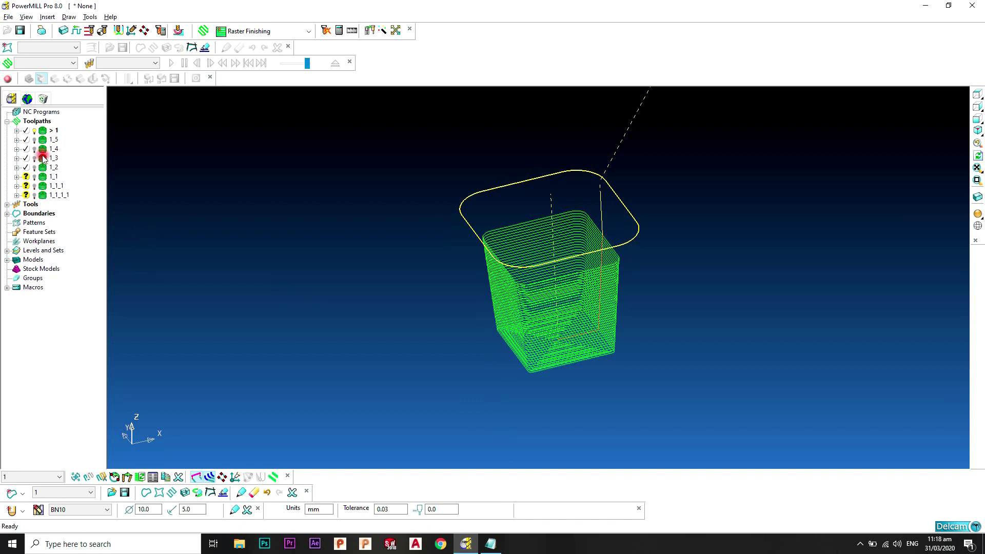
Activate toolpath 1_1 and examine where its passes start in the pocket with the model shading hidden
double_click(44, 177)
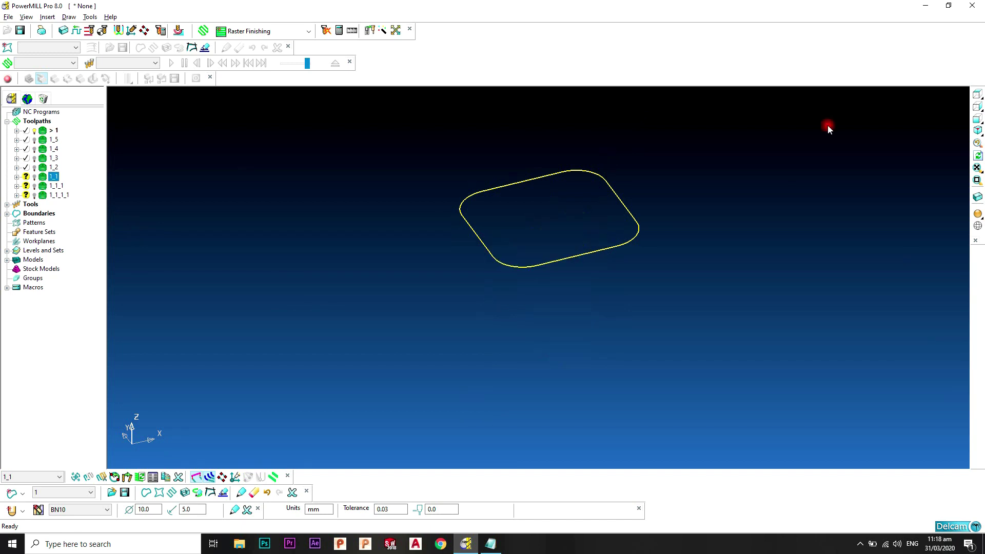
click(978, 214)
click(978, 94)
scroll(787, 170, up, 4)
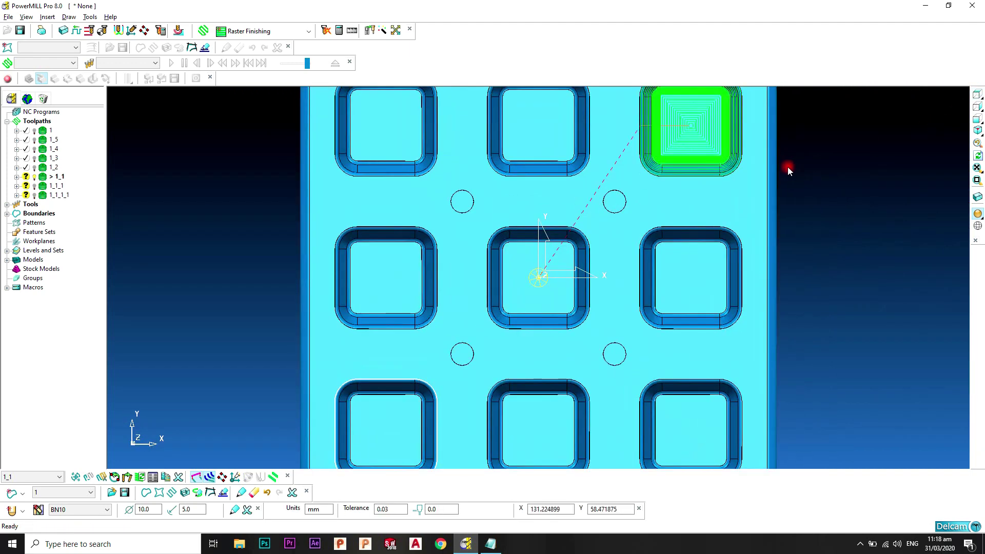
shift+middle_drag(817, 200, 704, 363)
click(978, 214)
middle_drag(800, 257, 617, 246)
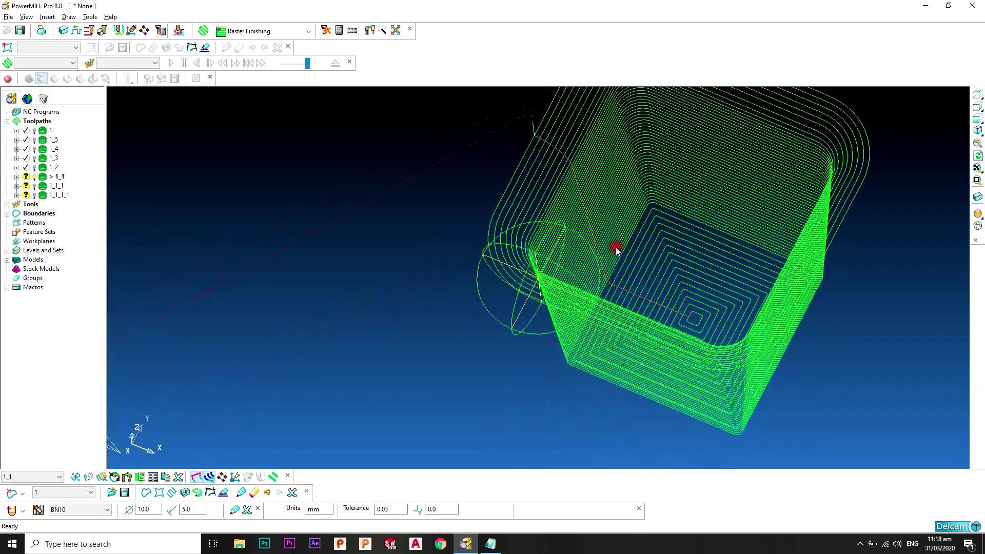
scroll(602, 205, up, 6)
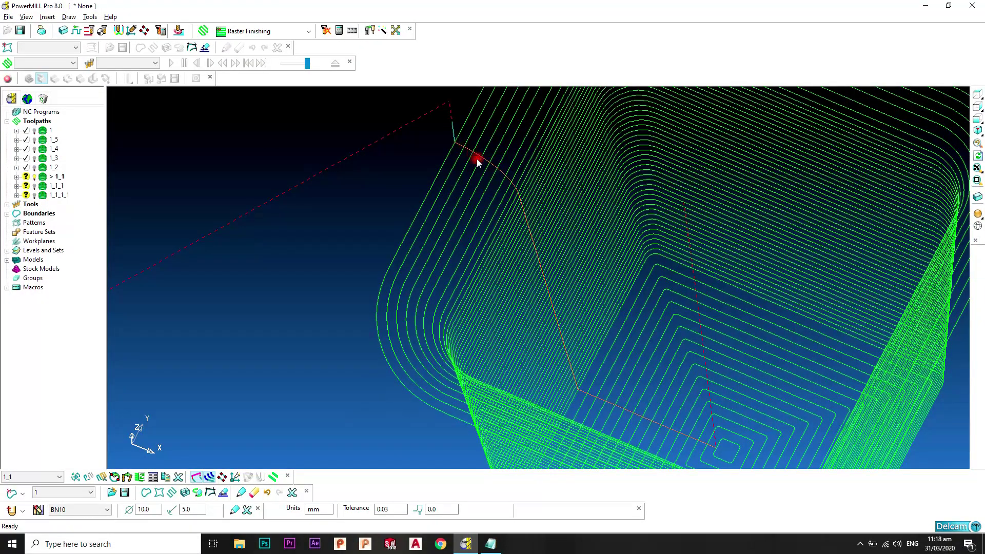
scroll(577, 339, down, 5)
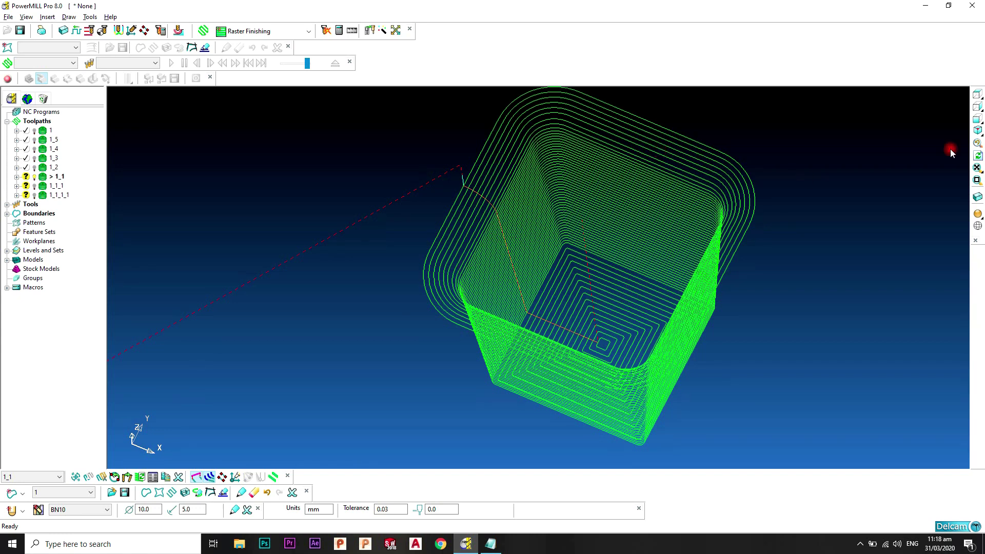
Move the start points of toolpath 1_1 onto a line from the pocket centre straight out past the rim in +Y
click(976, 106)
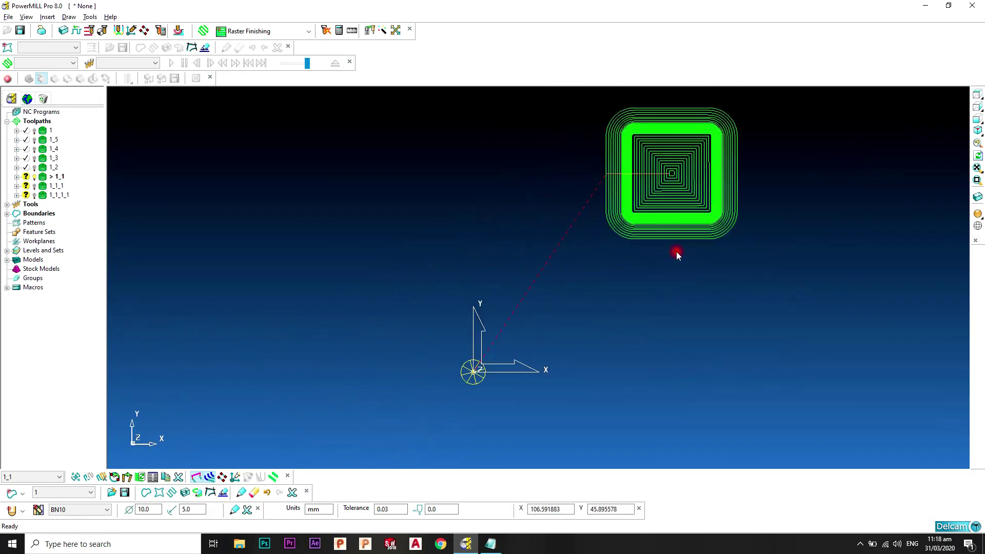
right_click(46, 179)
click(136, 450)
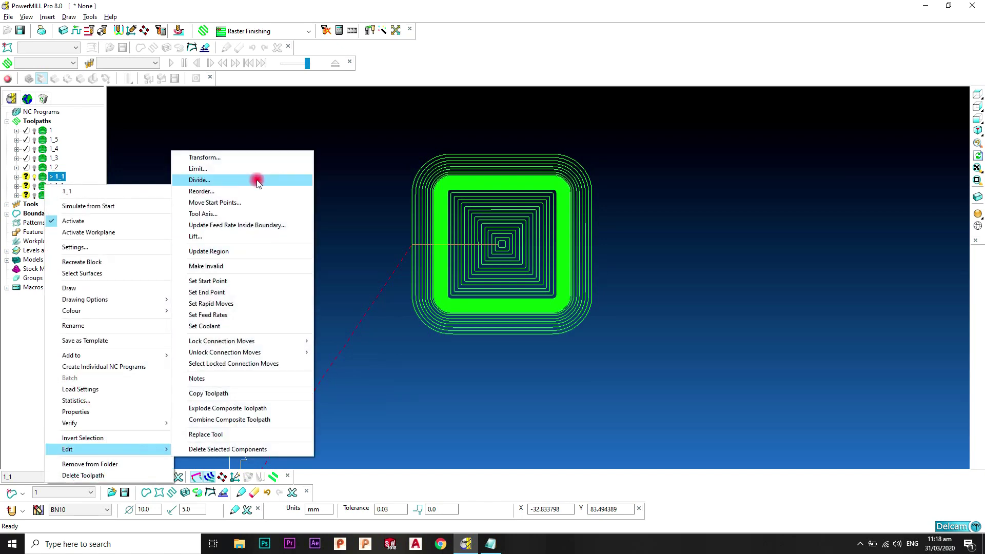
click(239, 202)
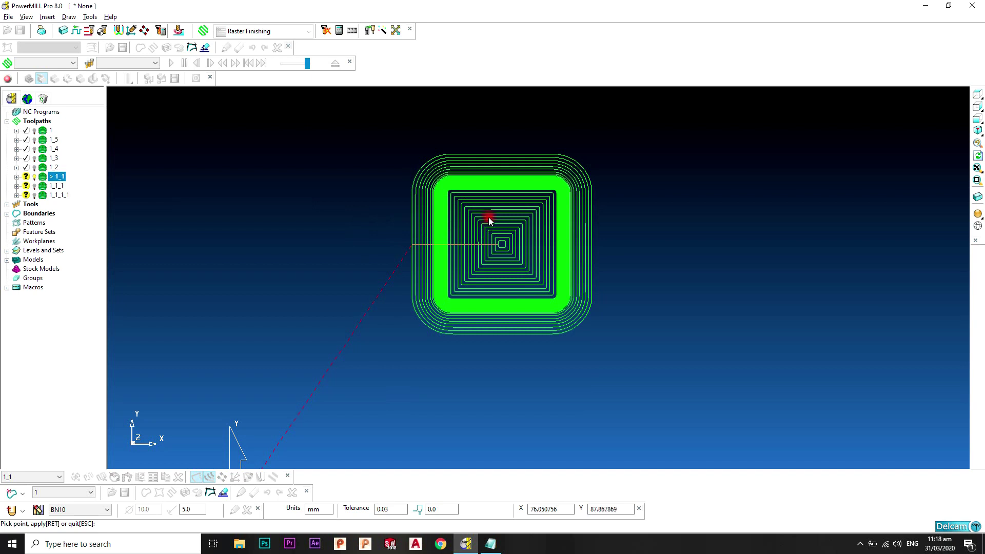
scroll(489, 204, up, 5)
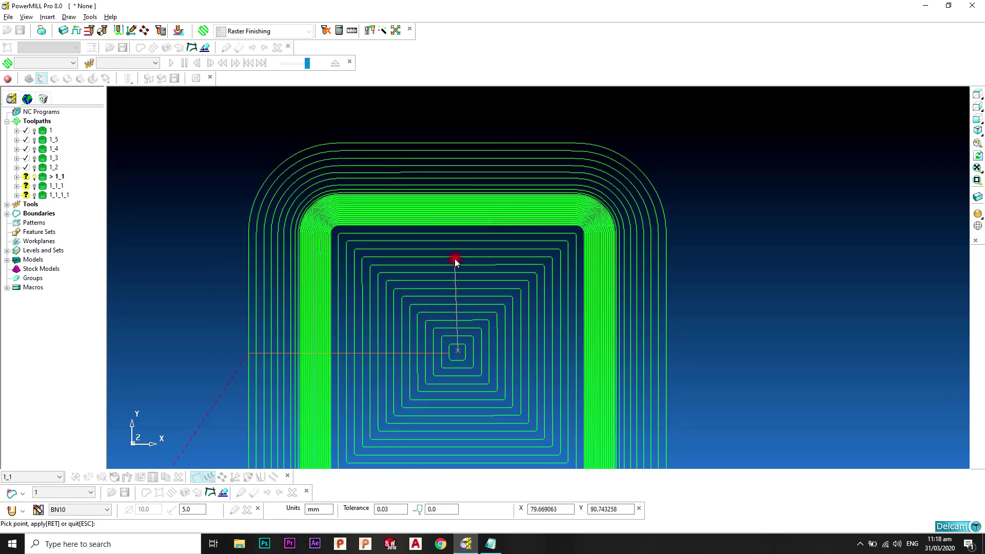
click(456, 118)
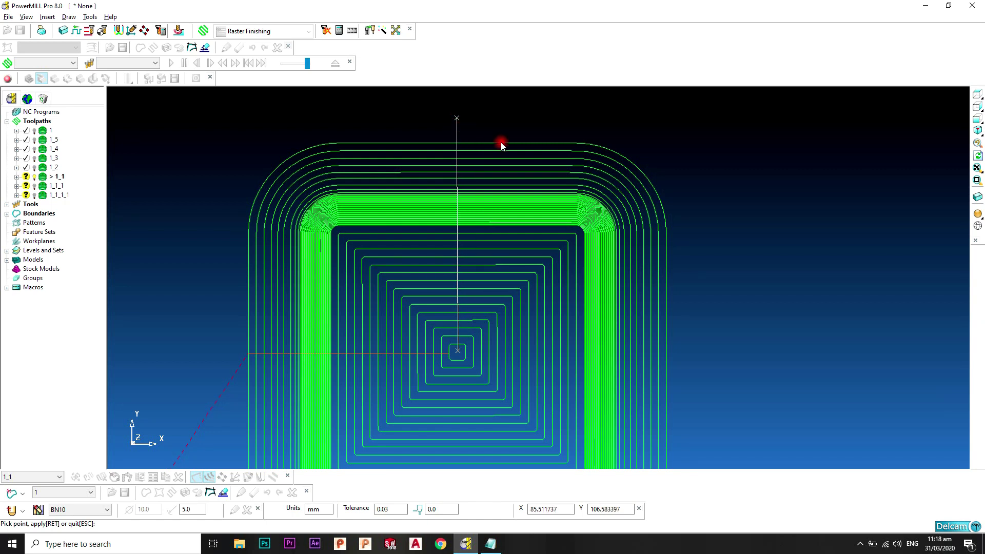
click(501, 143)
Inspect the relocated start points and link moves of toolpath 1_1_2 from the rim down to the floor
scroll(488, 364, down, 3)
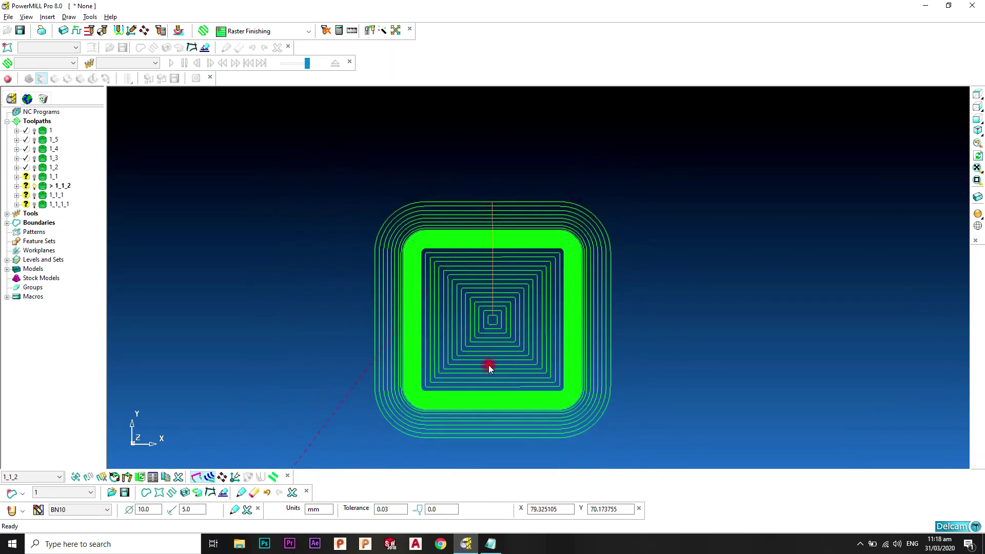
middle_drag(488, 364, 631, 255)
scroll(589, 279, up, 5)
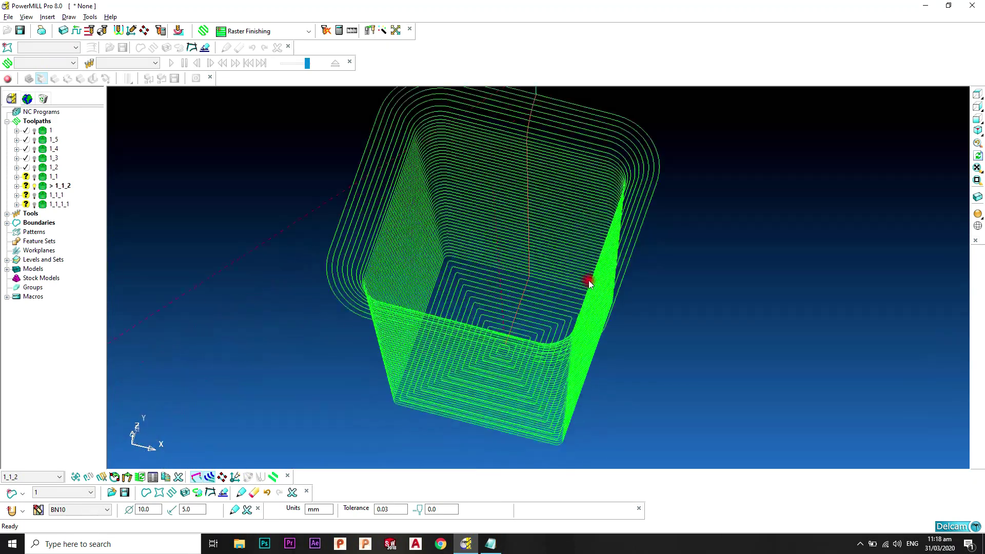
scroll(587, 275, down, 3)
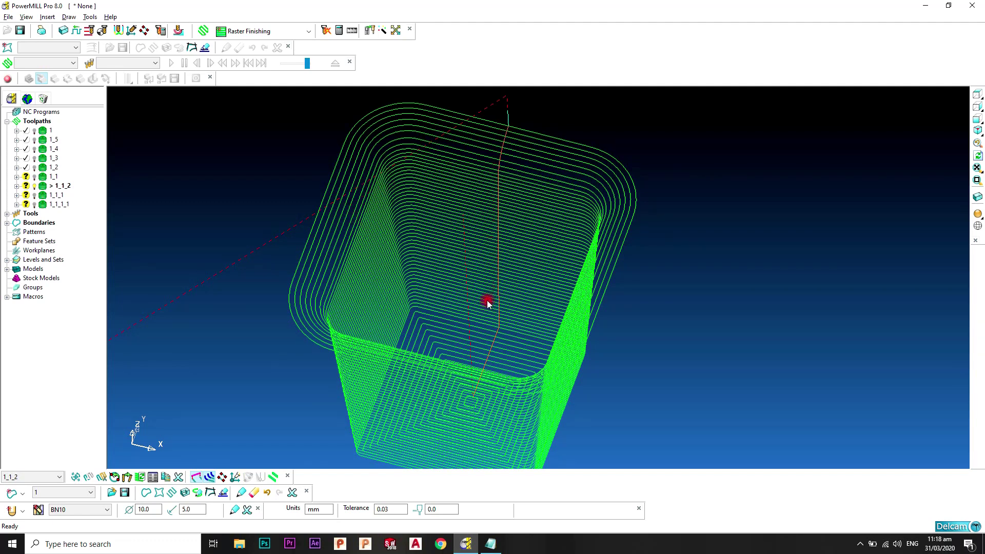
scroll(515, 150, down, 3)
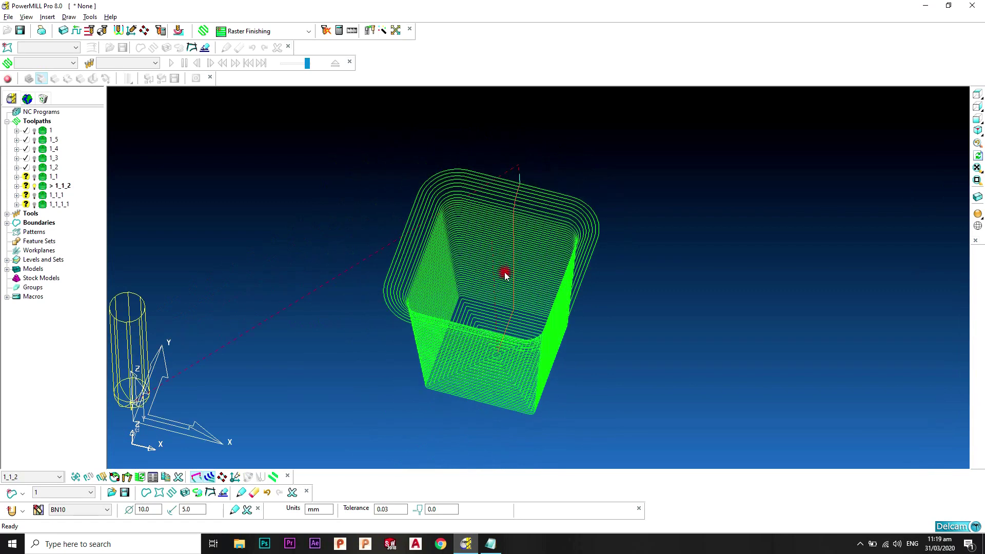
scroll(554, 247, down, 4)
middle_drag(555, 285, 293, 241)
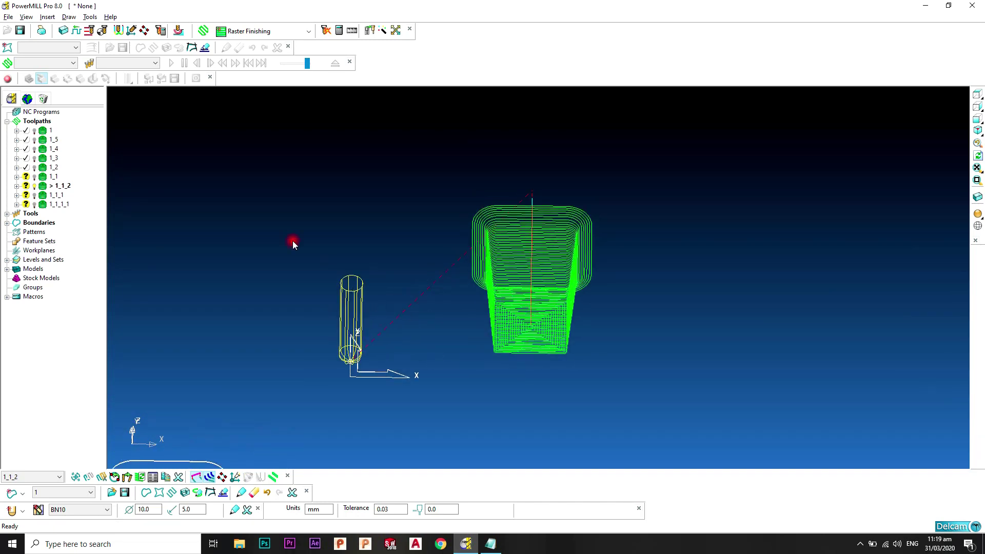
Open the Reorder listing for toolpath 1_1_2 and examine the sequence of its passes between rim and floor
right_click(49, 188)
click(50, 189)
right_click(50, 188)
click(133, 455)
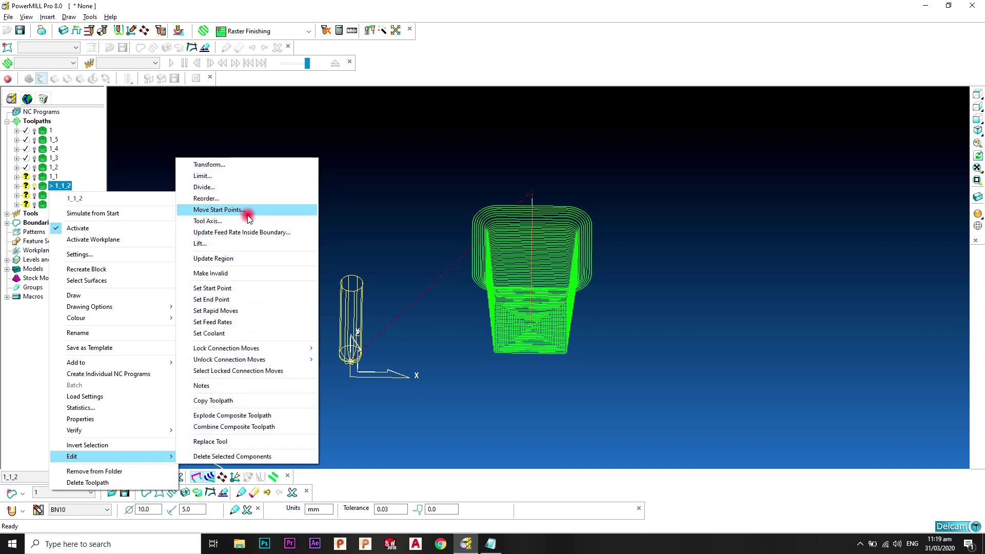
click(252, 198)
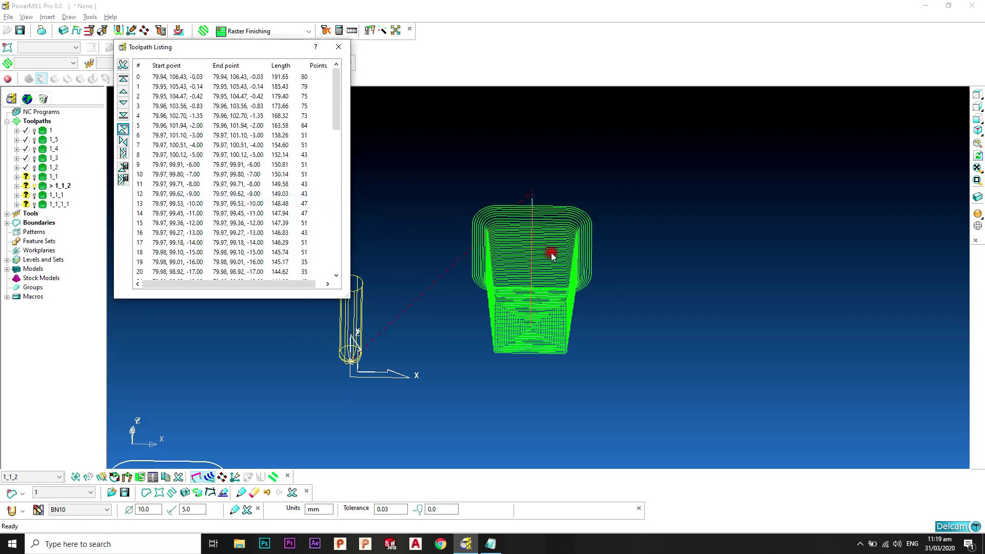
middle_drag(551, 257, 536, 154)
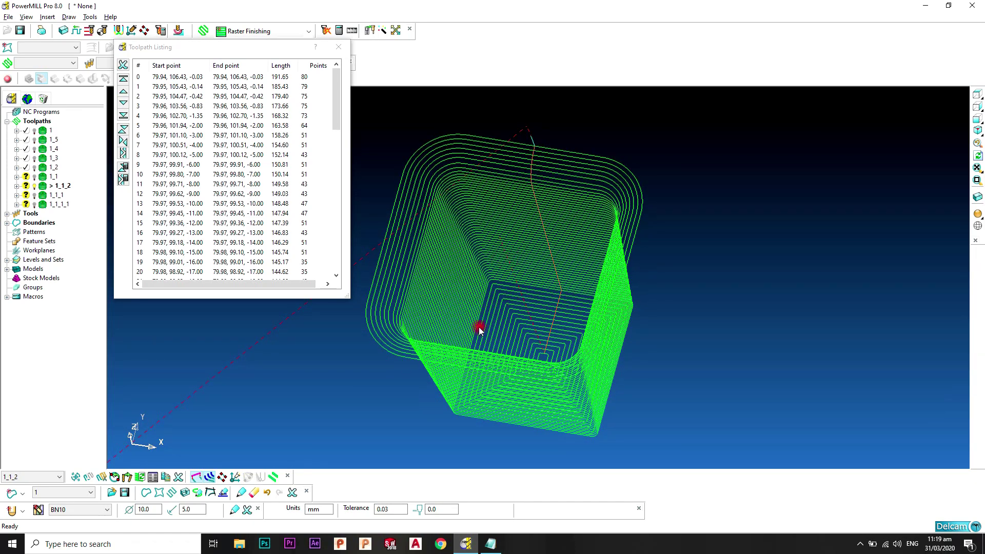
middle_drag(479, 330, 538, 308)
scroll(521, 277, up, 3)
middle_drag(510, 258, 513, 279)
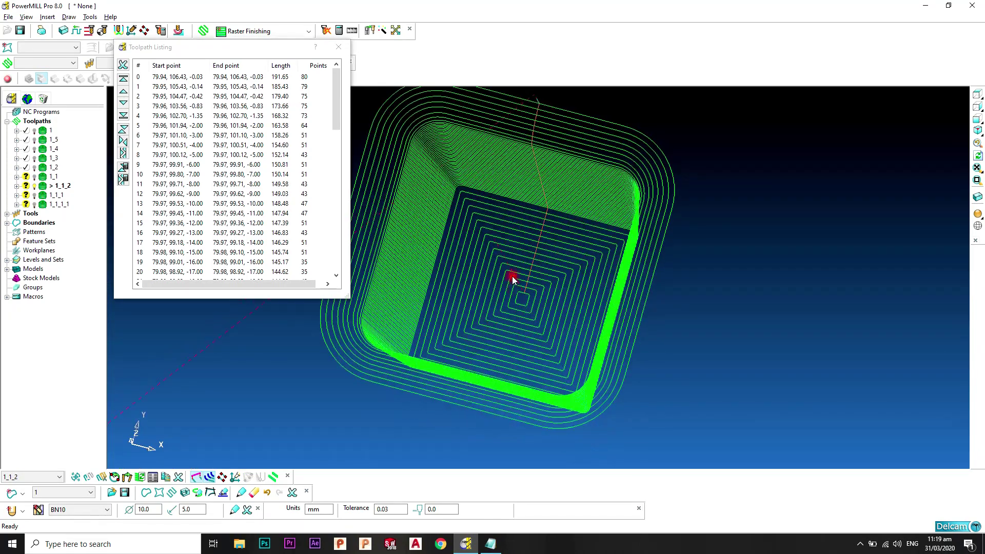
middle_drag(530, 202, 515, 248)
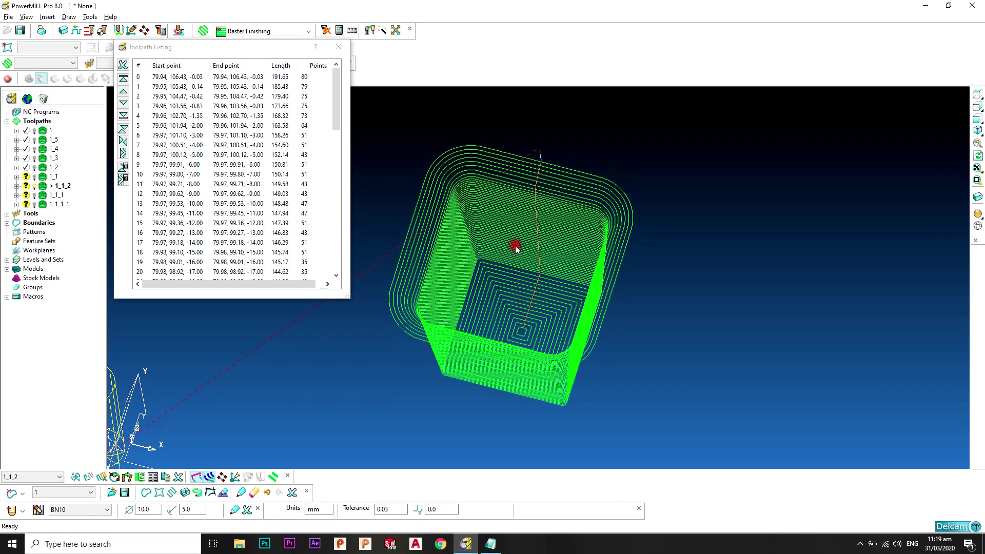
Reverse the machining order of the passes in toolpath 1_1_2, close the listing and inspect the new entry move
click(121, 131)
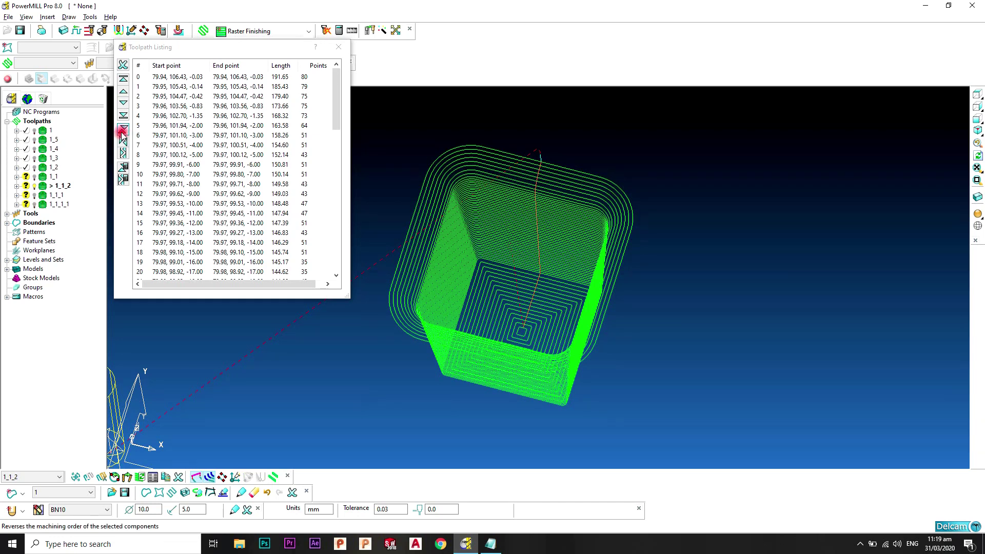
click(125, 150)
click(125, 142)
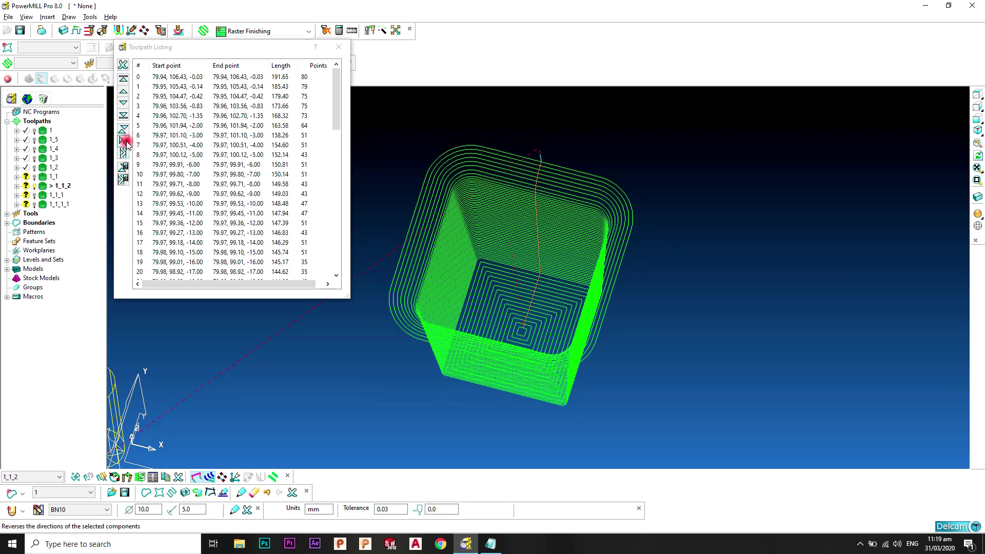
click(123, 131)
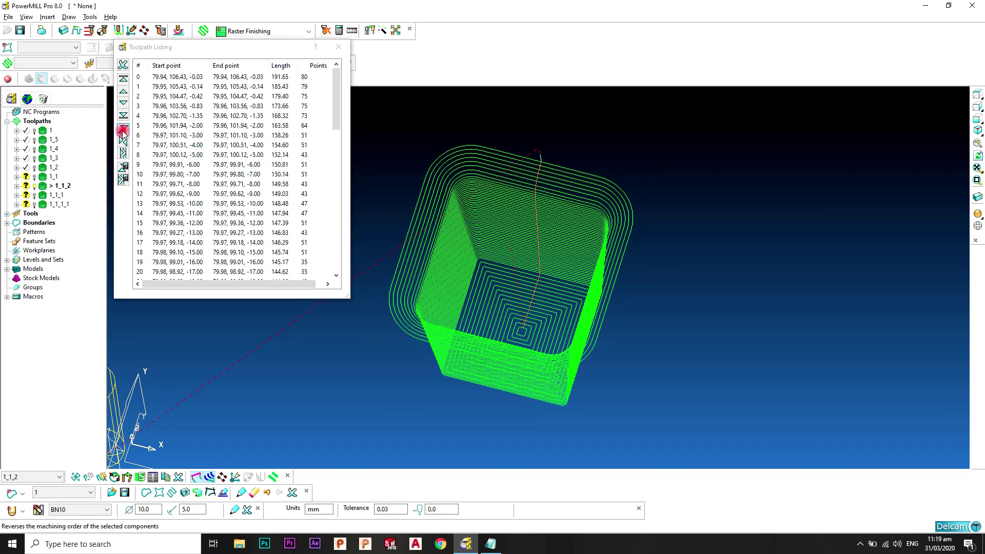
middle_drag(640, 206, 493, 350)
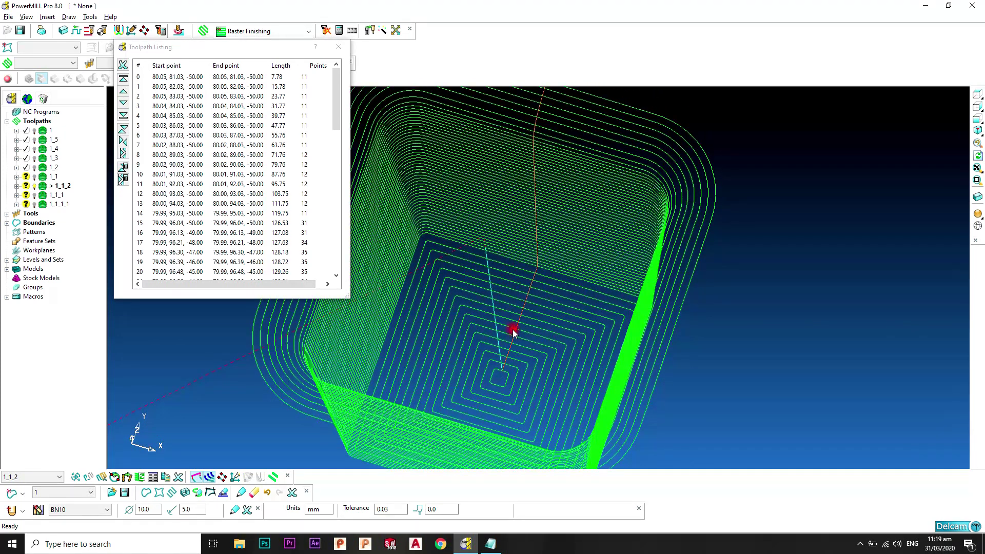
scroll(551, 169, down, 2)
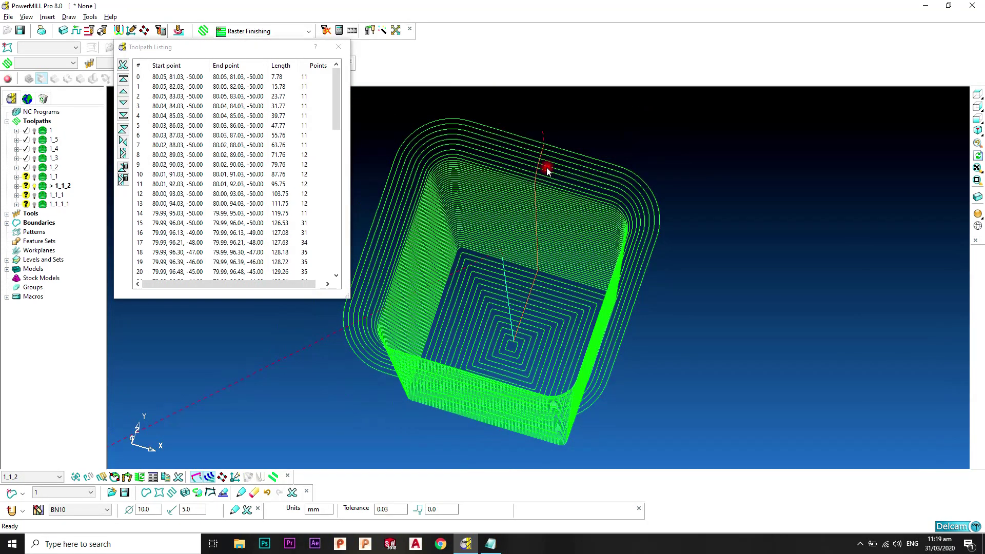
click(339, 51)
scroll(488, 251, down, 4)
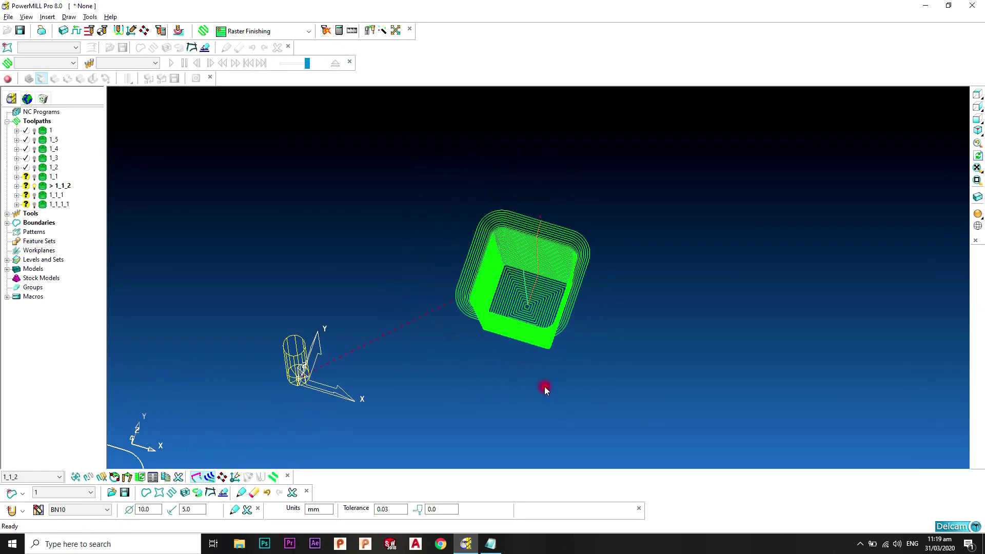
middle_drag(543, 380, 523, 304)
scroll(567, 316, up, 2)
scroll(523, 306, up, 3)
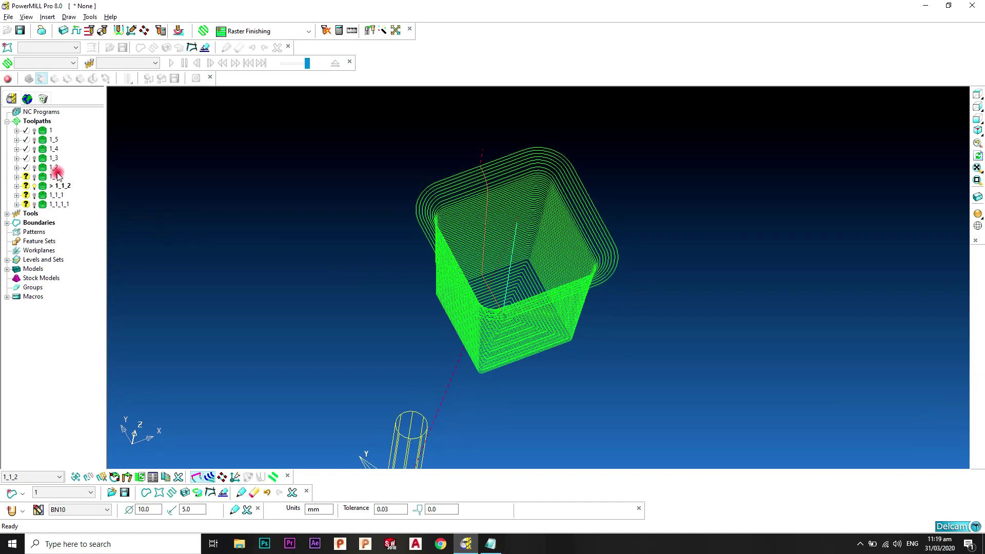
Activate toolpath 1_1_1 and show it in an isometric view with the shaded tray model
double_click(42, 196)
click(48, 201)
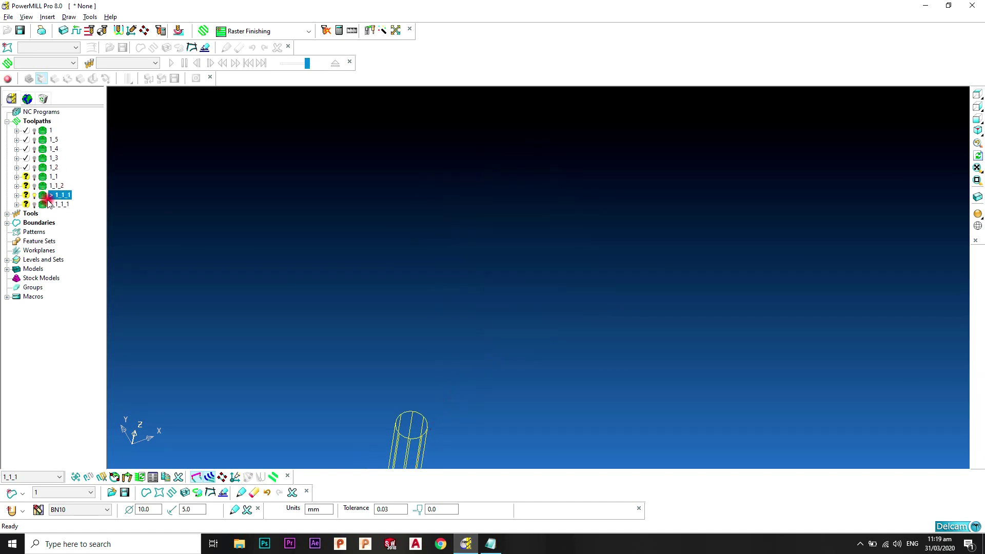
click(977, 131)
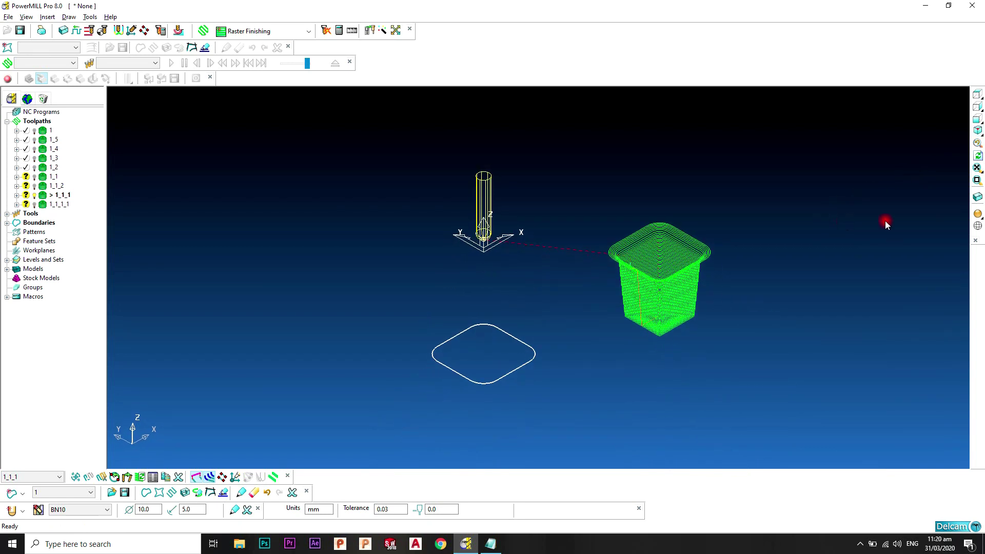
click(977, 215)
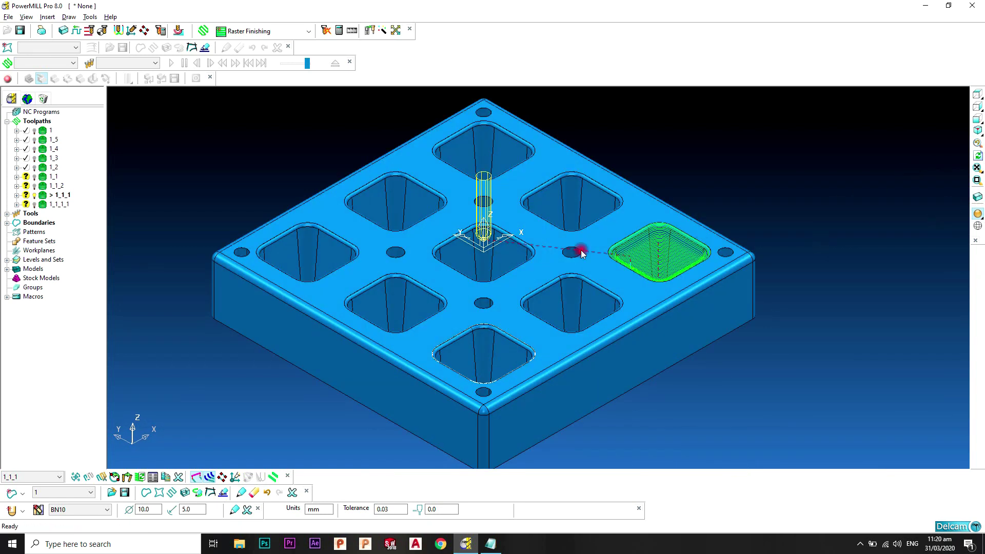
Make a copy of toolpath 1_1_1 and activate the copy
right_click(46, 195)
mouse_move(143, 463)
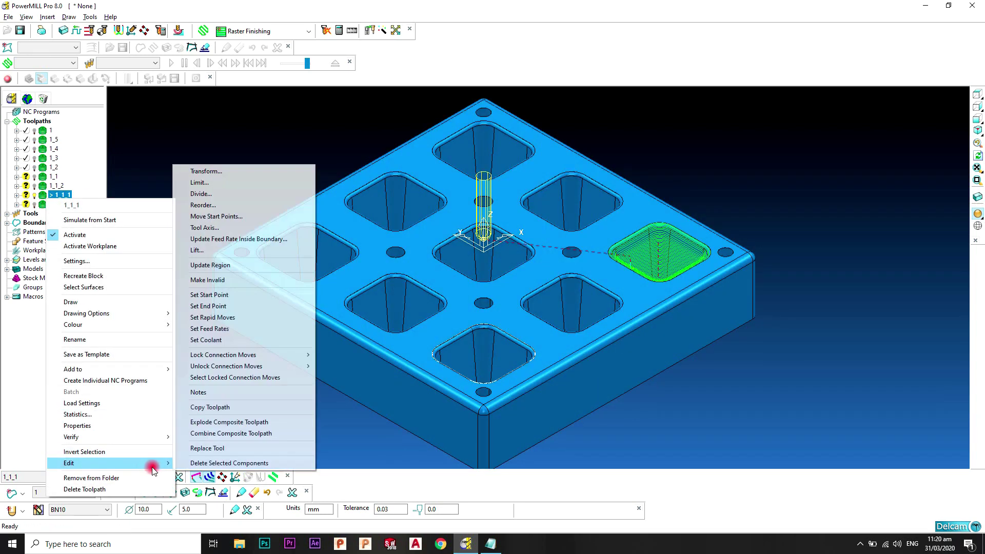
click(240, 410)
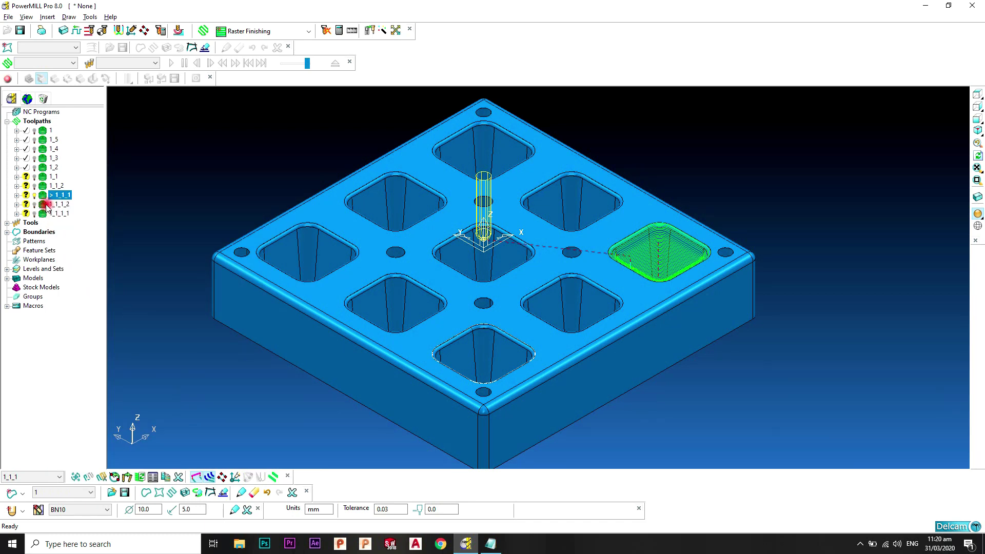
double_click(46, 205)
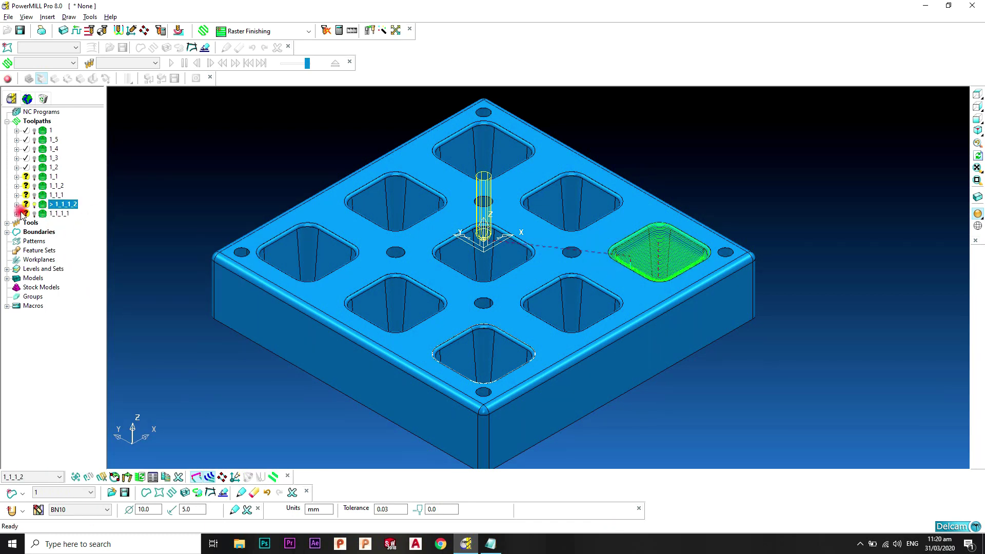